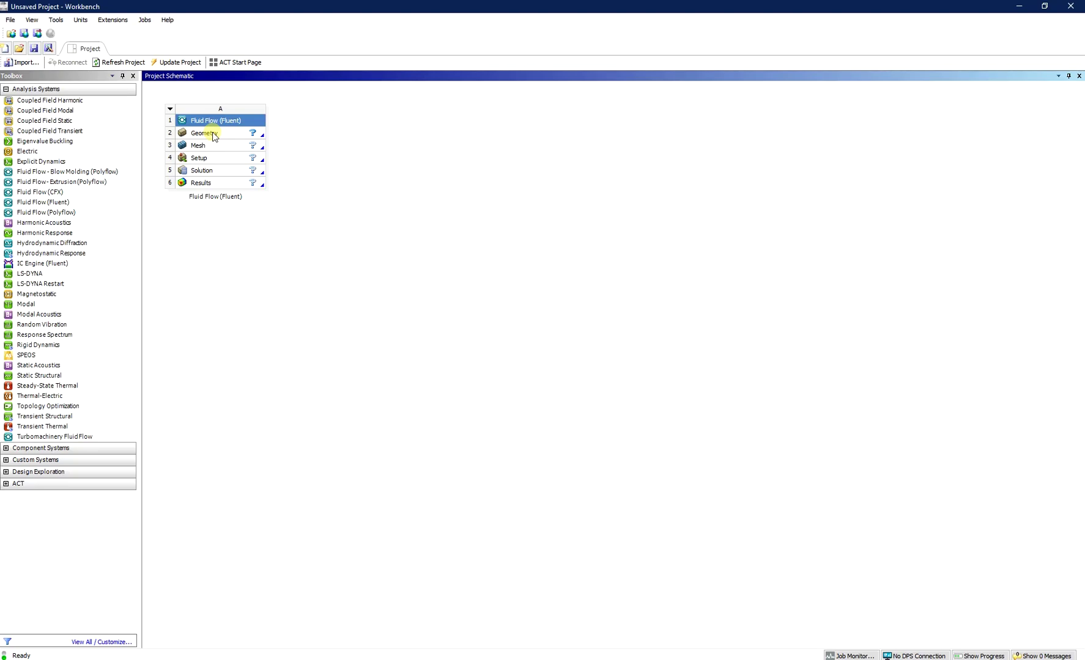
Open the Fluid Flow (Fluent) system's geometry in SpaceClaim
double_click(212, 134)
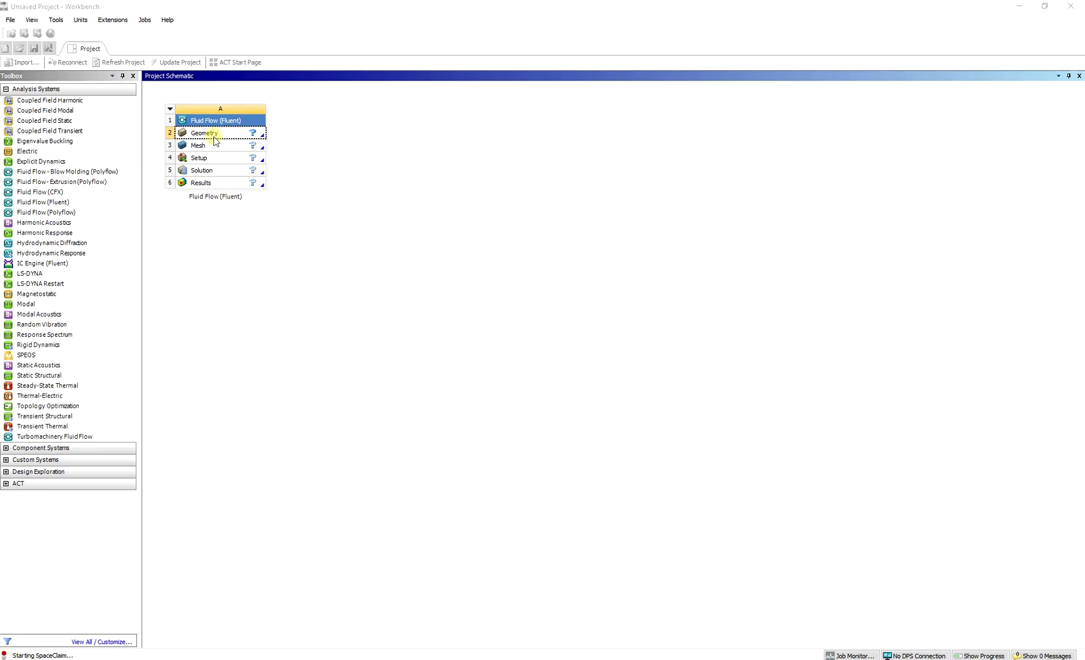
left_click(259, 478)
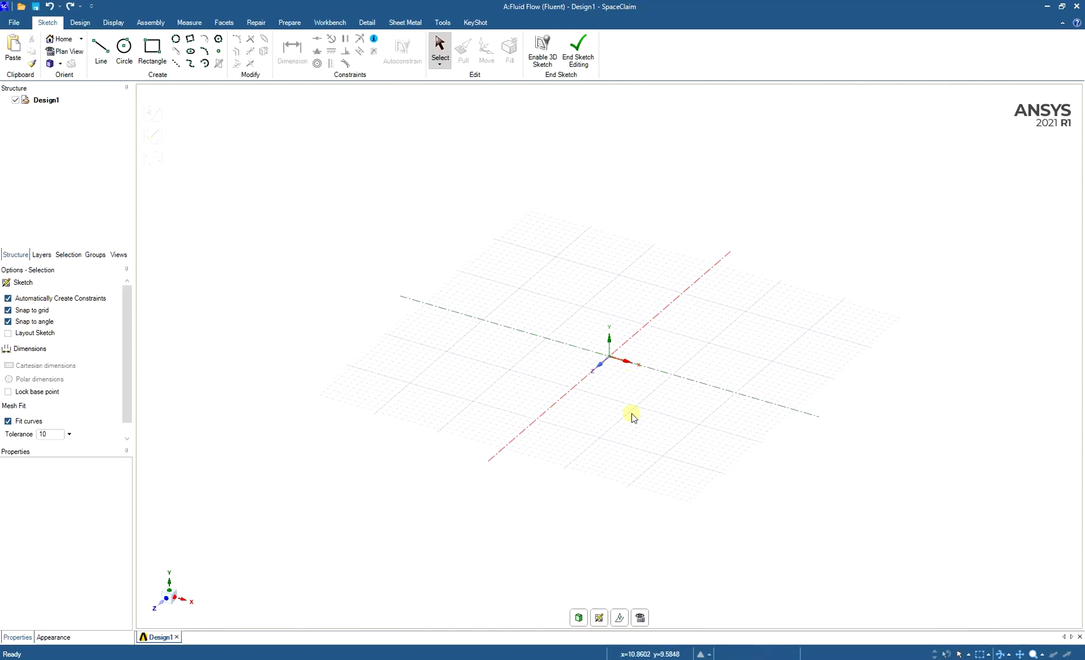
Place a new sketch on the vertical XY plane and orient it to the front view
left_click(61, 64)
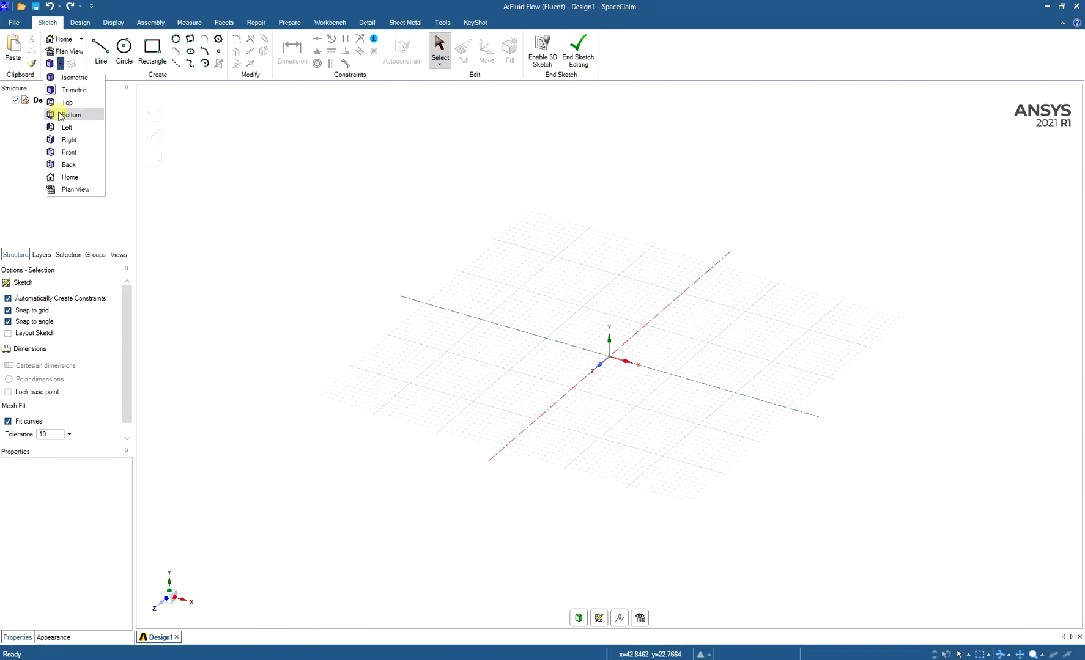
left_click(69, 152)
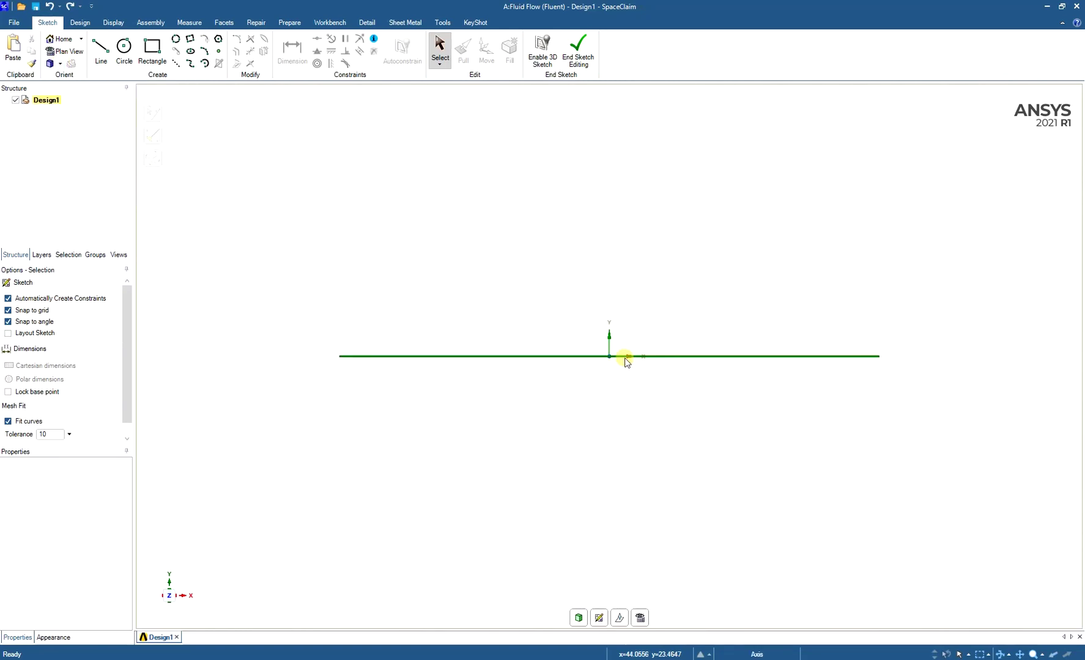
left_click(60, 63)
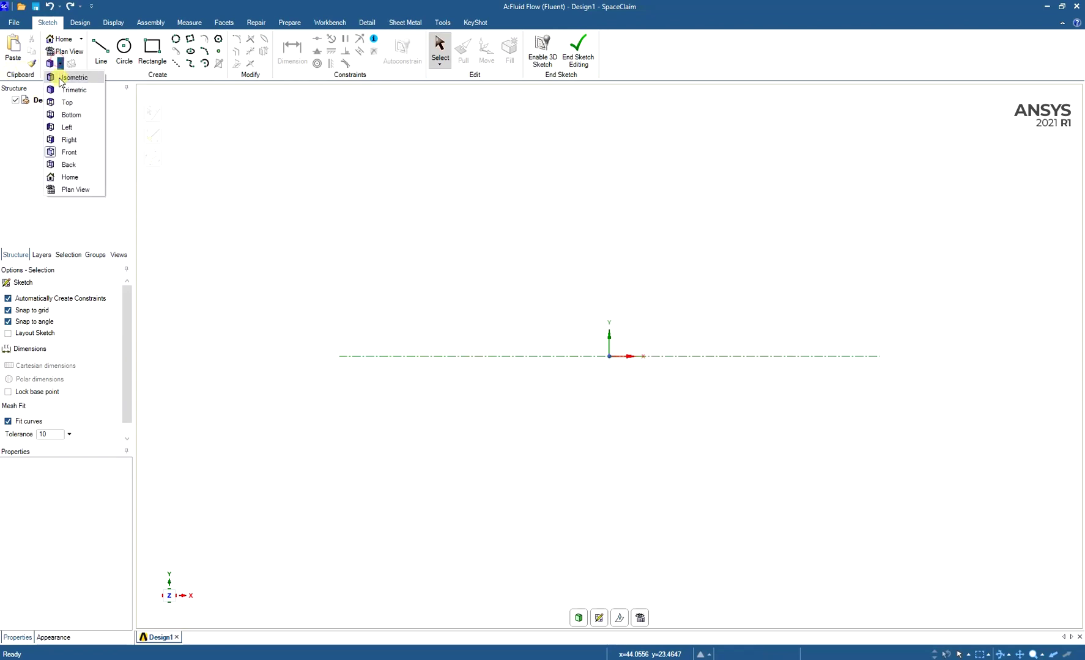
left_click(60, 77)
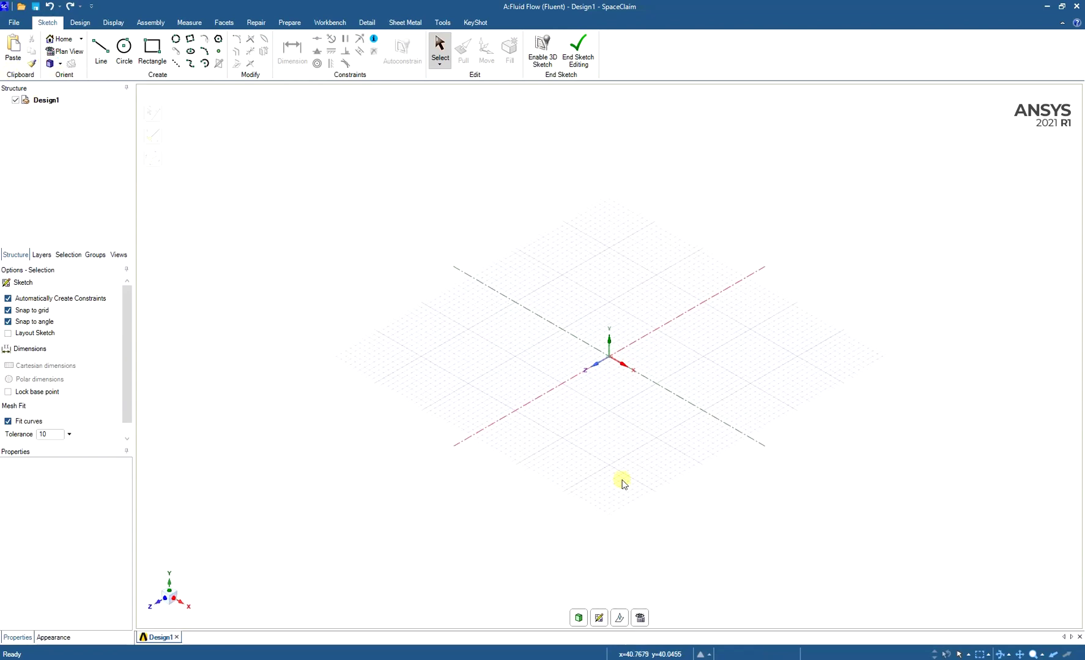
left_click(598, 619)
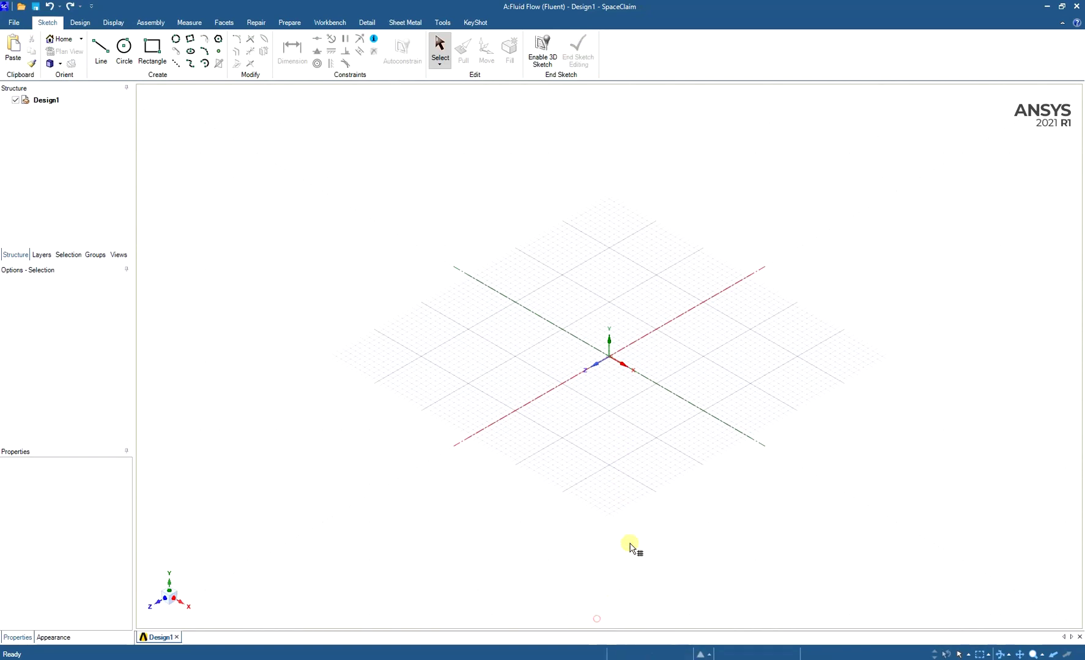
left_click(660, 366)
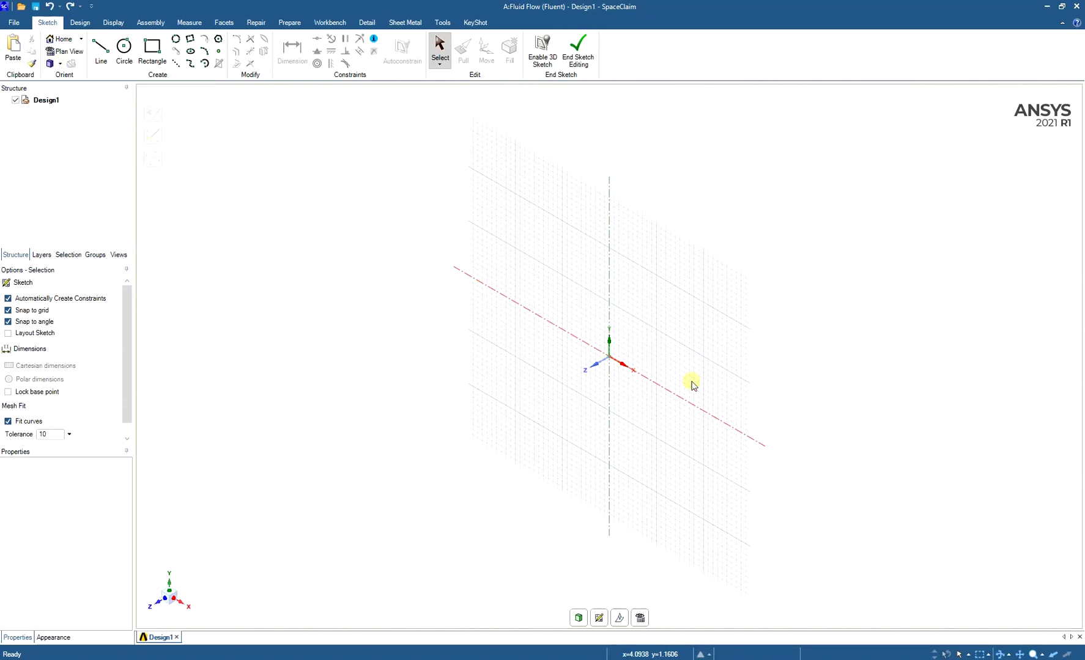
left_click(60, 65)
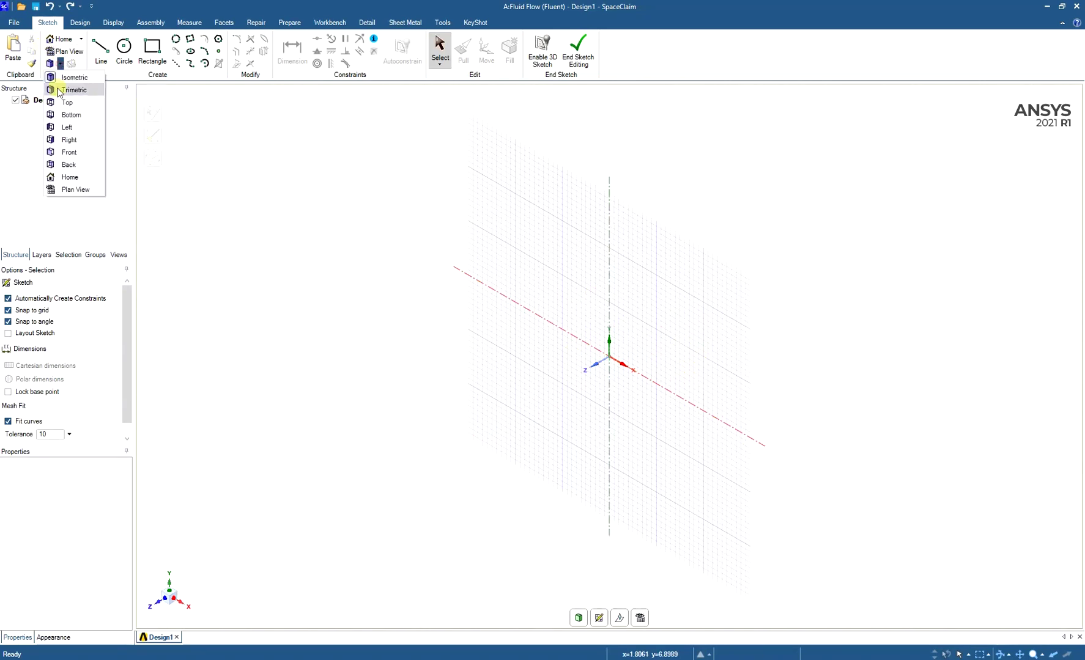
left_click(63, 154)
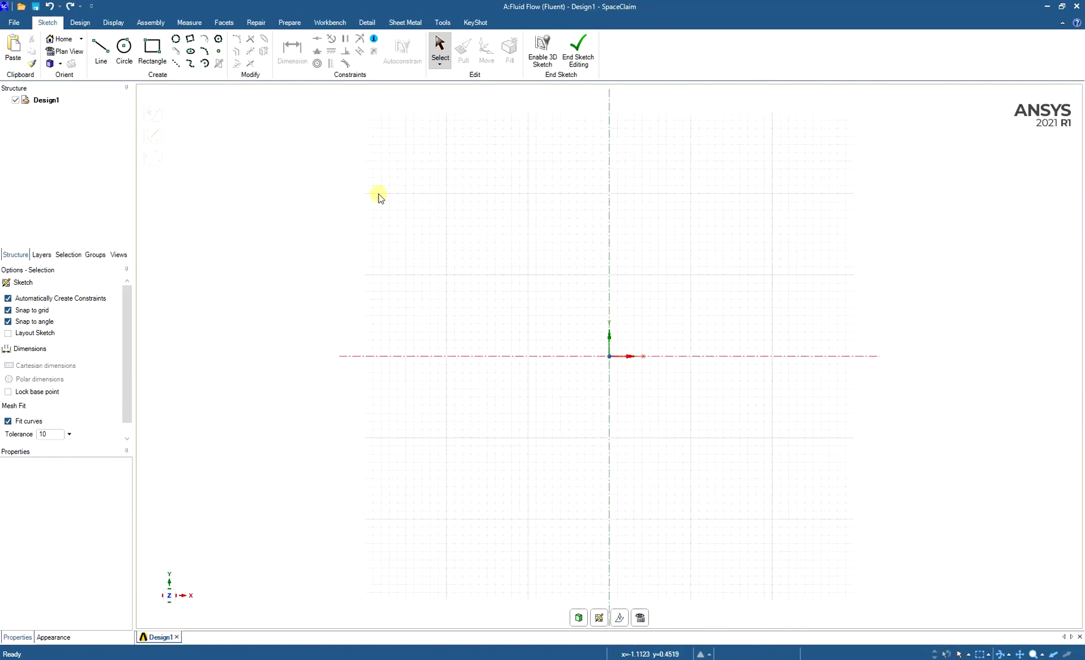
Draw a 200 mm line vertically up from the origin
left_click(101, 49)
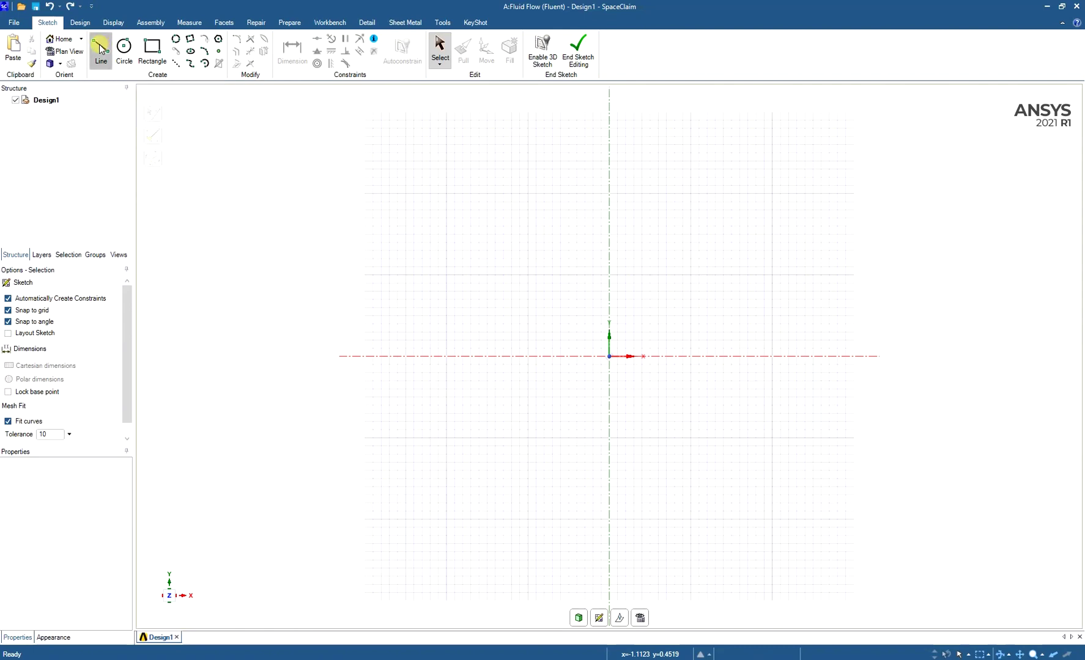
left_click(609, 357)
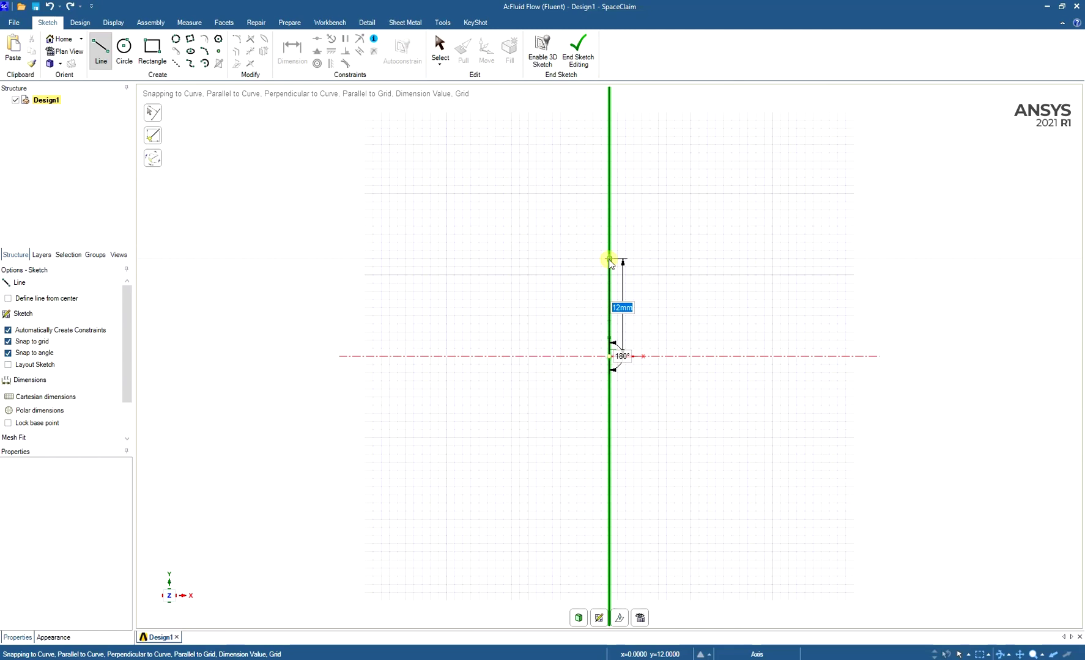
type("200")
key("Return")
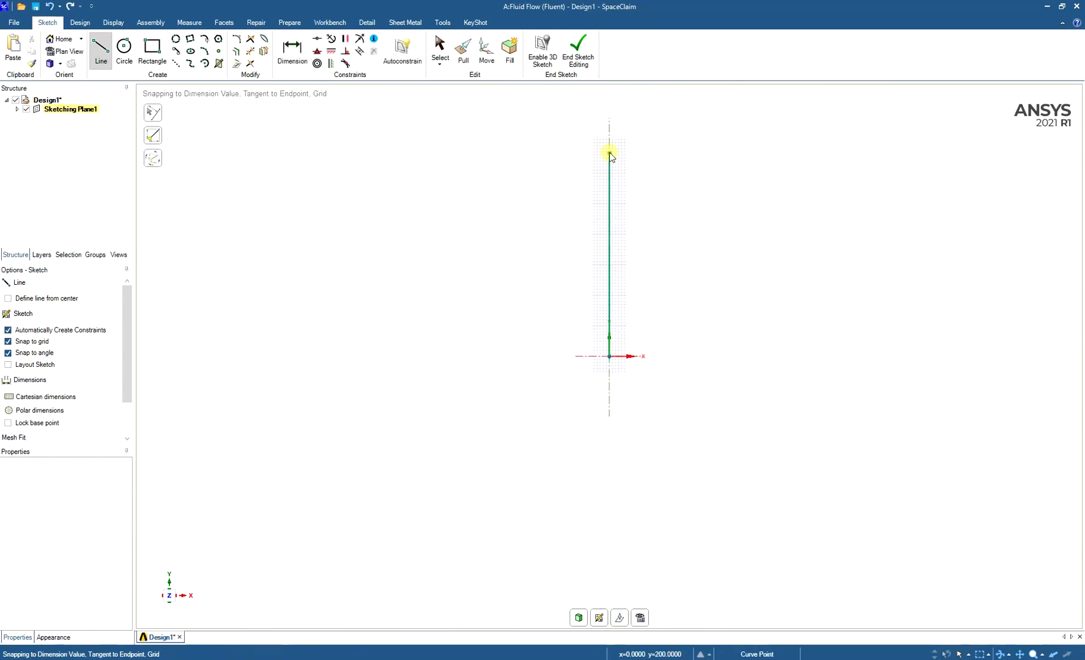
key("Escape")
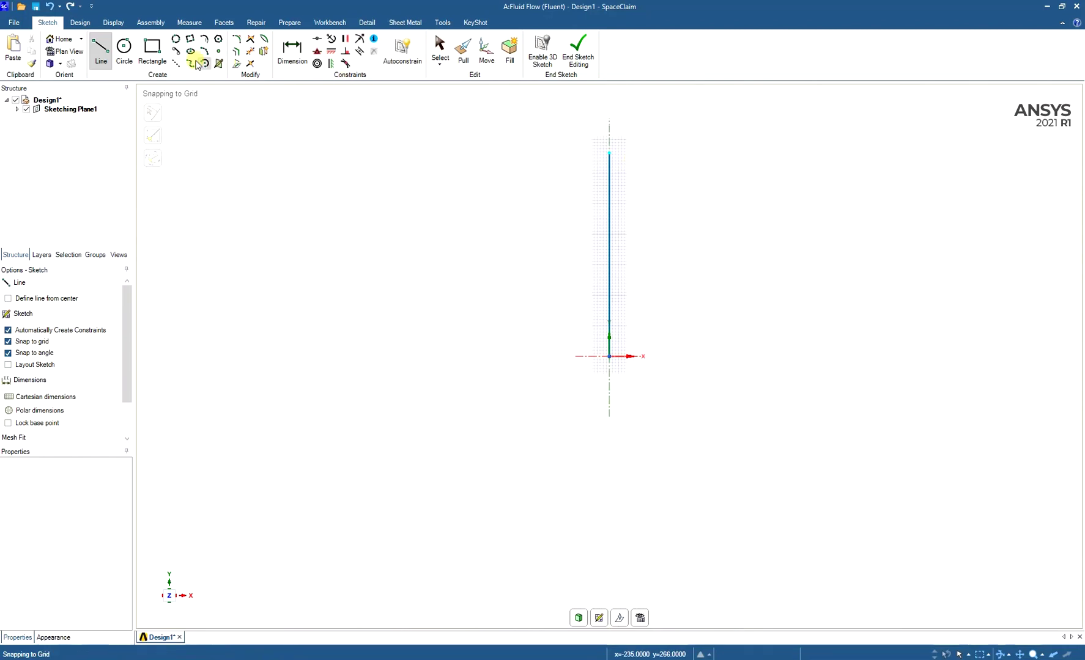
Draw an 800 mm horizontal line leftward from the origin along the X axis
left_click(609, 356)
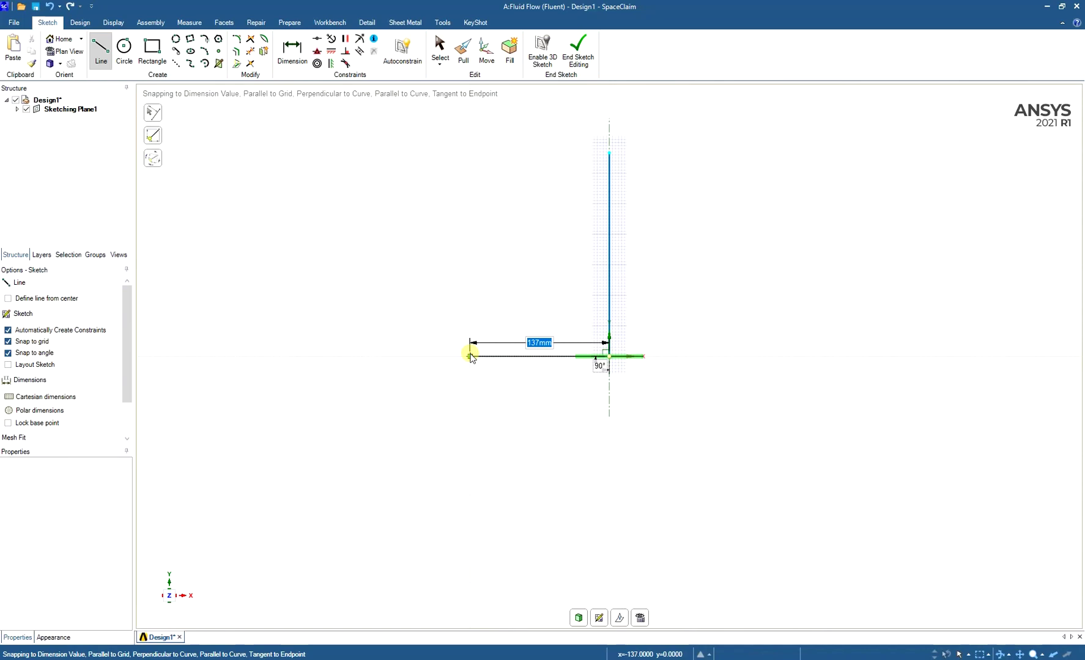
type("800")
key("Return")
scroll(472, 355, "down", 3)
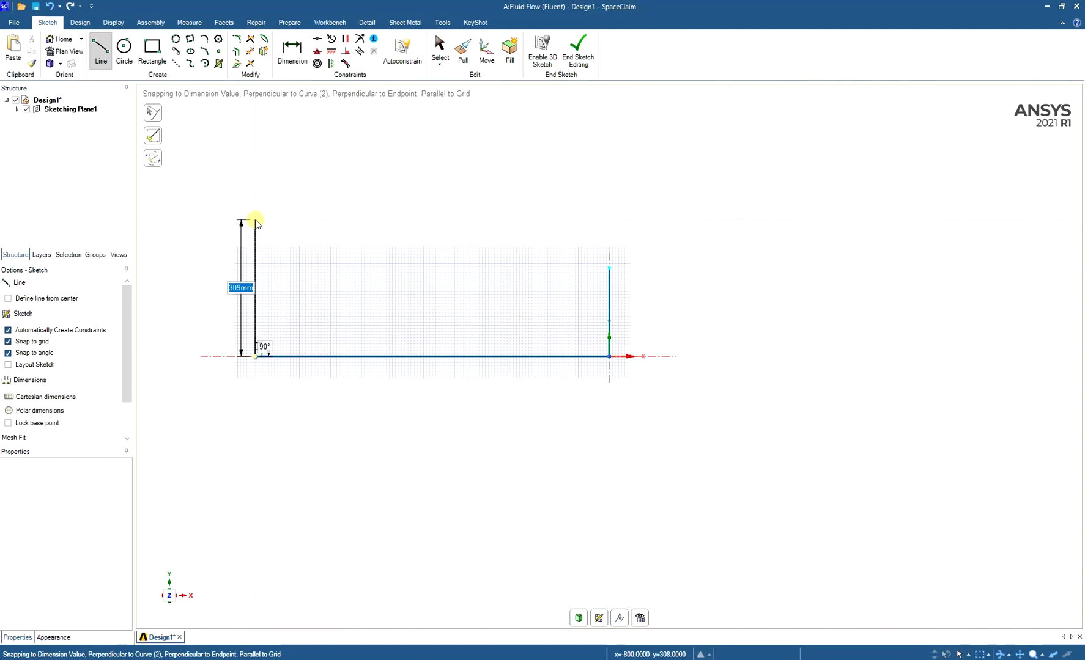
Continue the profile with the first raised wall: 400 mm up, 100 mm left and 200 mm down
type("40")
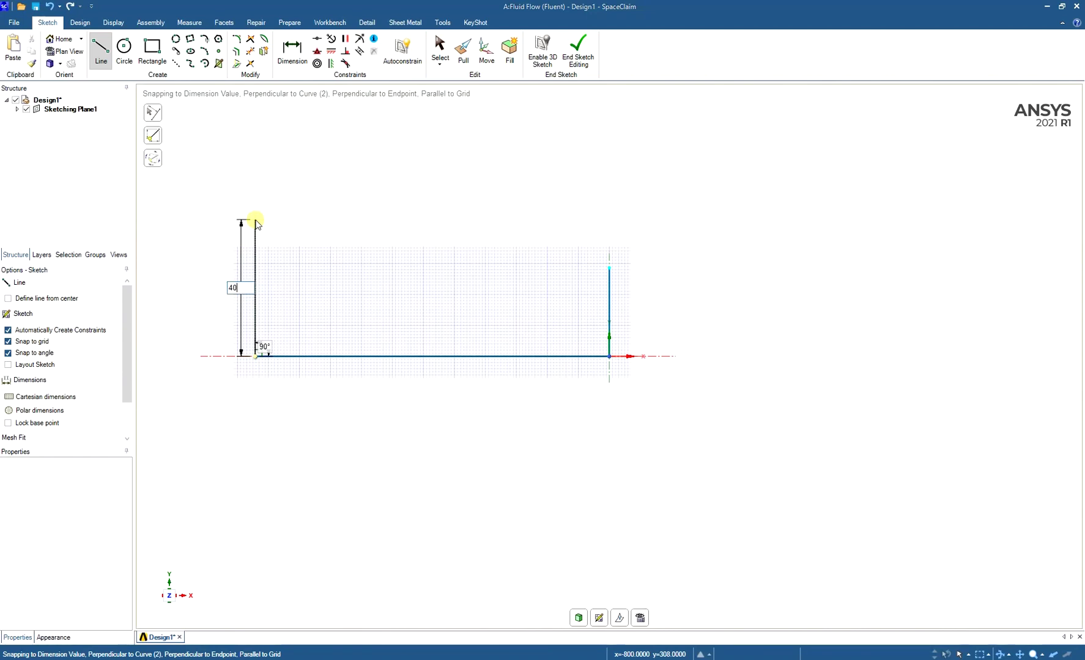
type("0")
key("Return")
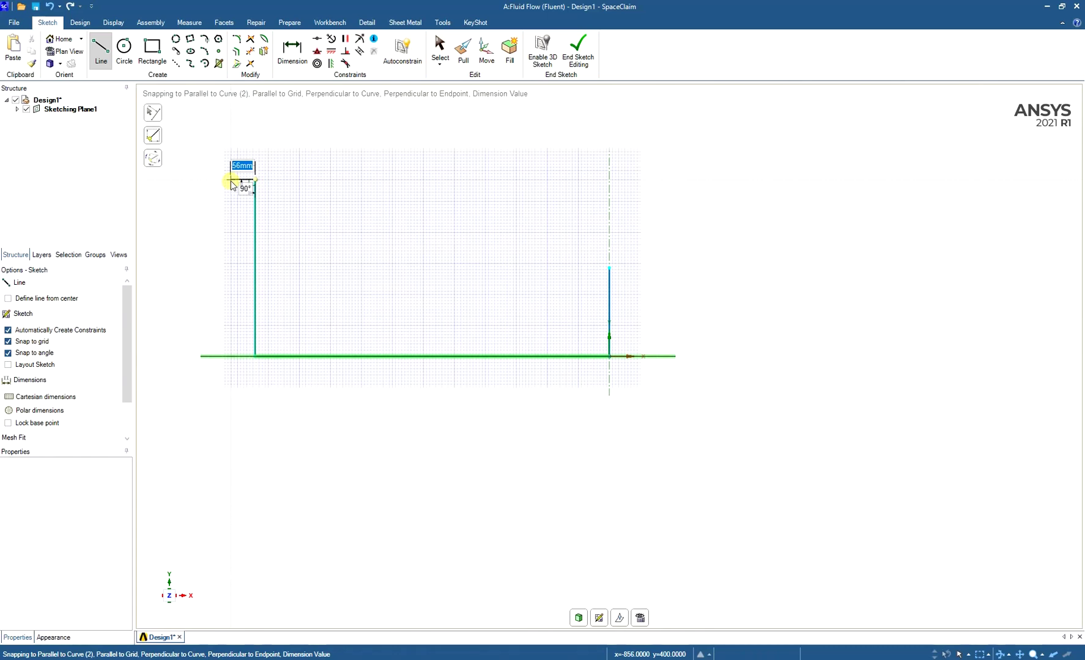
type("100")
key("Return")
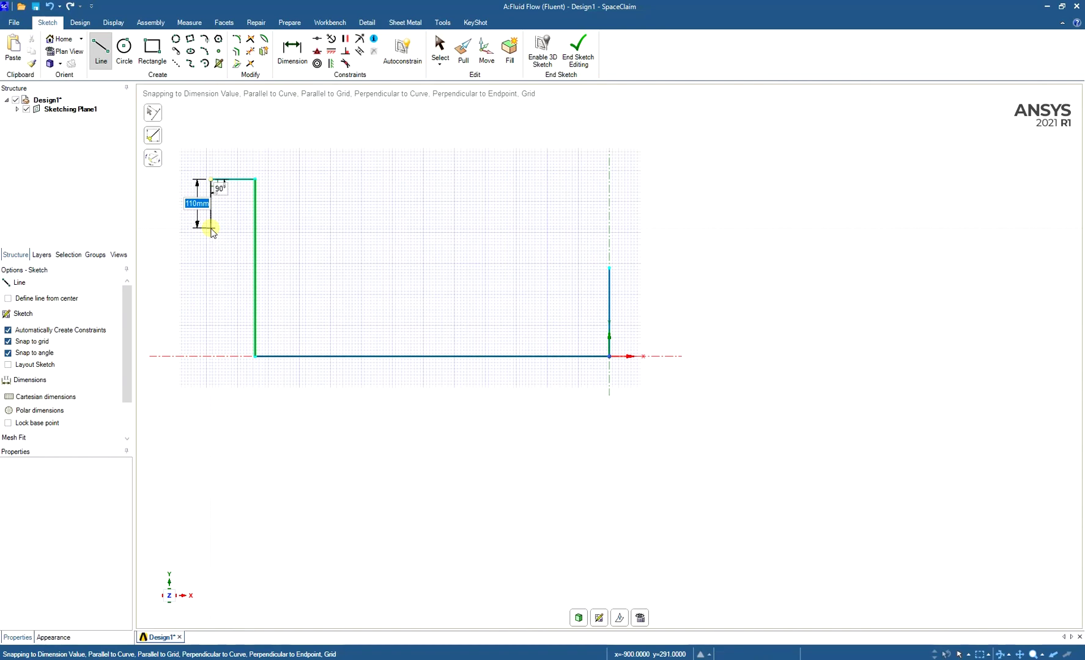
type("200")
key("Return")
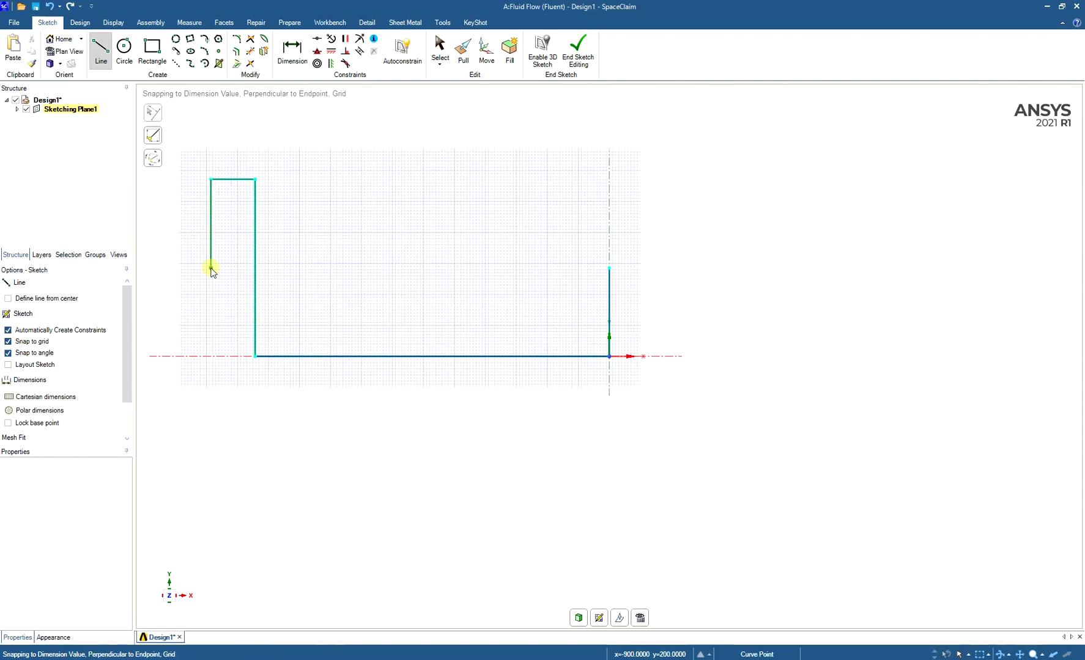
Add an 800 mm horizontal floor line leftward from the base of the first wall's far side
type("8")
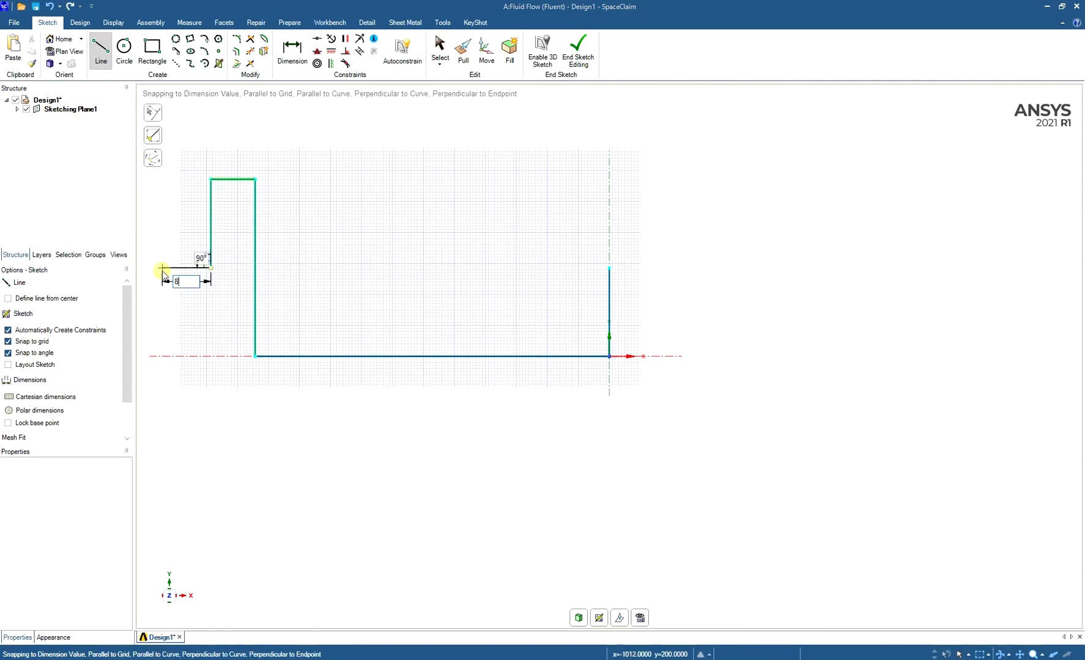
type("00")
key("Return")
scroll(162, 273, "down", 4)
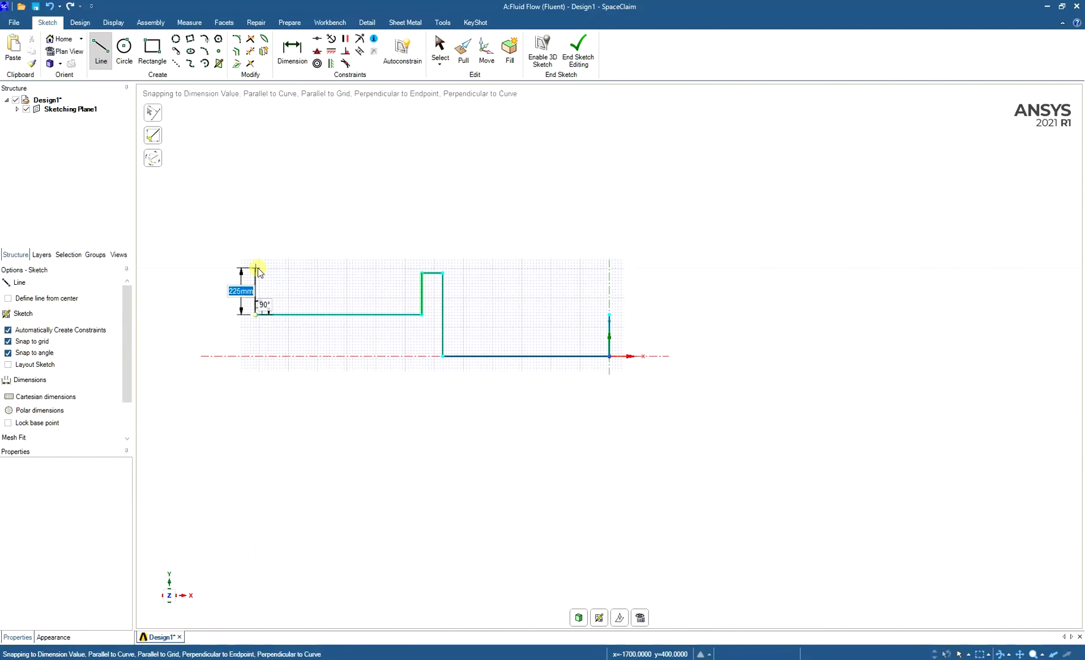
Continue the profile with the second raised wall: 400 mm up, 100 mm left and 200 mm down
type("4")
key("Return")
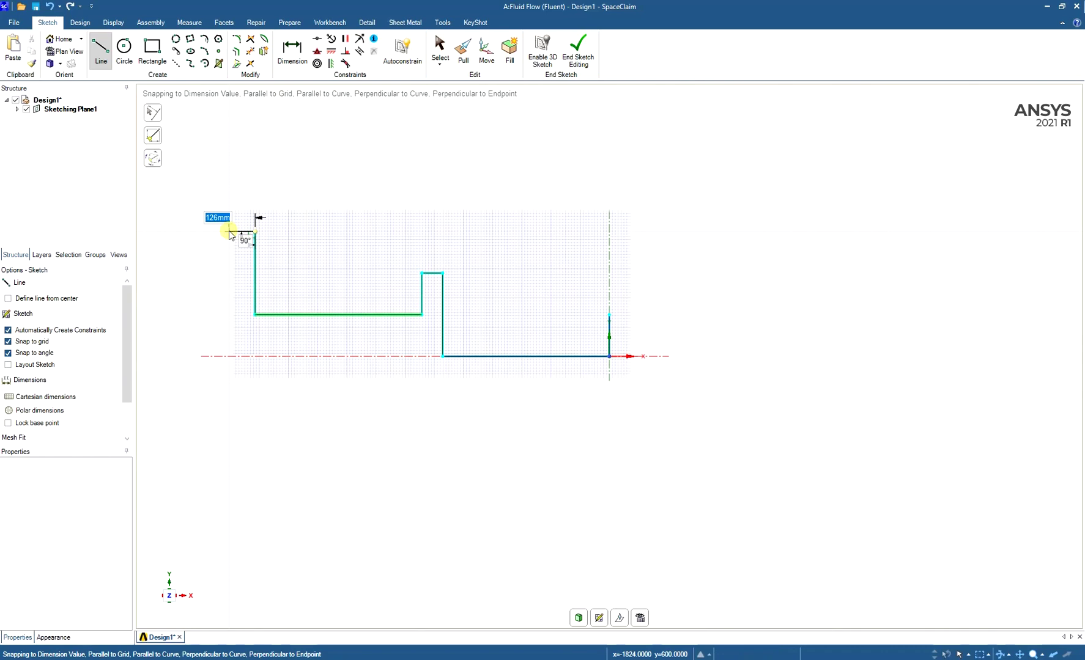
type("100")
key("Return")
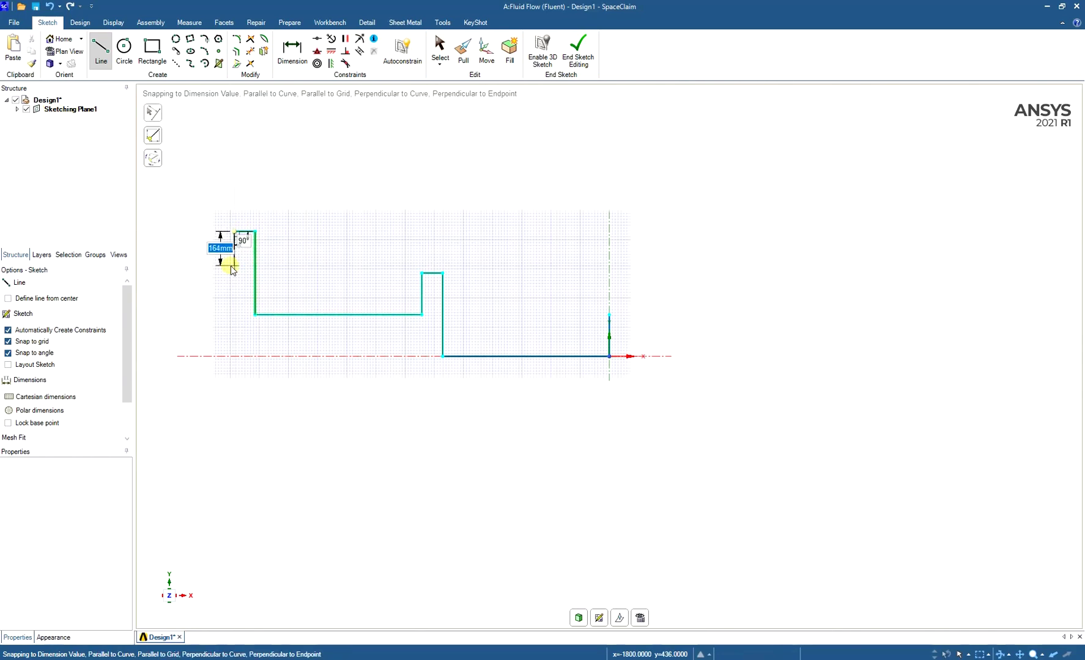
type("200")
key("Return")
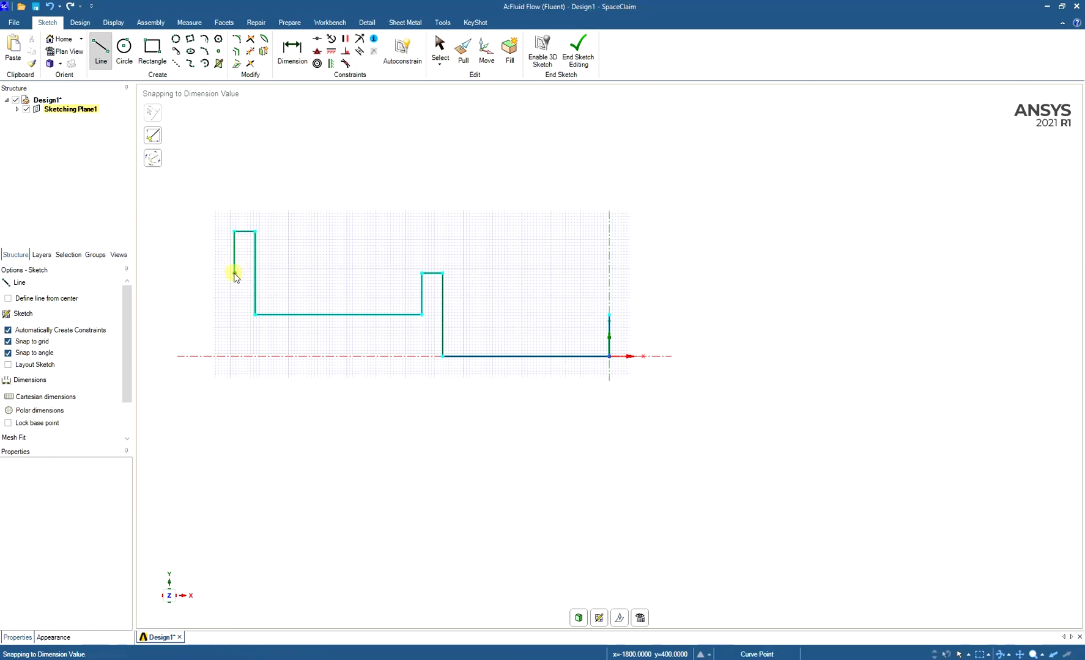
Add the third floor line 800 mm leftward and a 400 mm vertical riser at its end
type("800")
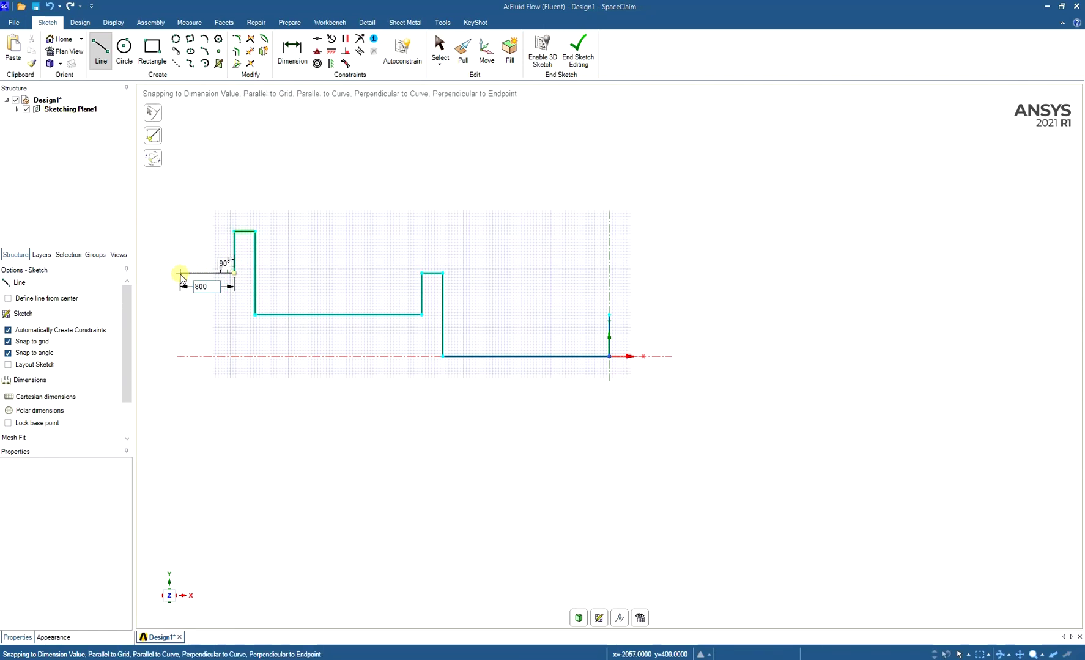
key("Return")
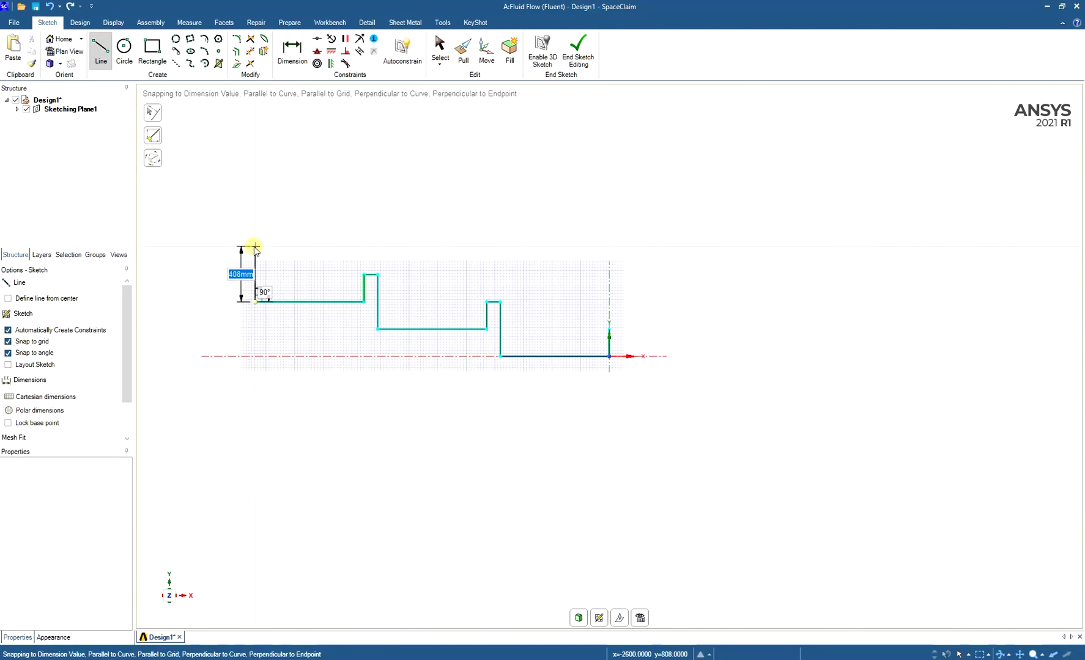
type("400")
key("Return")
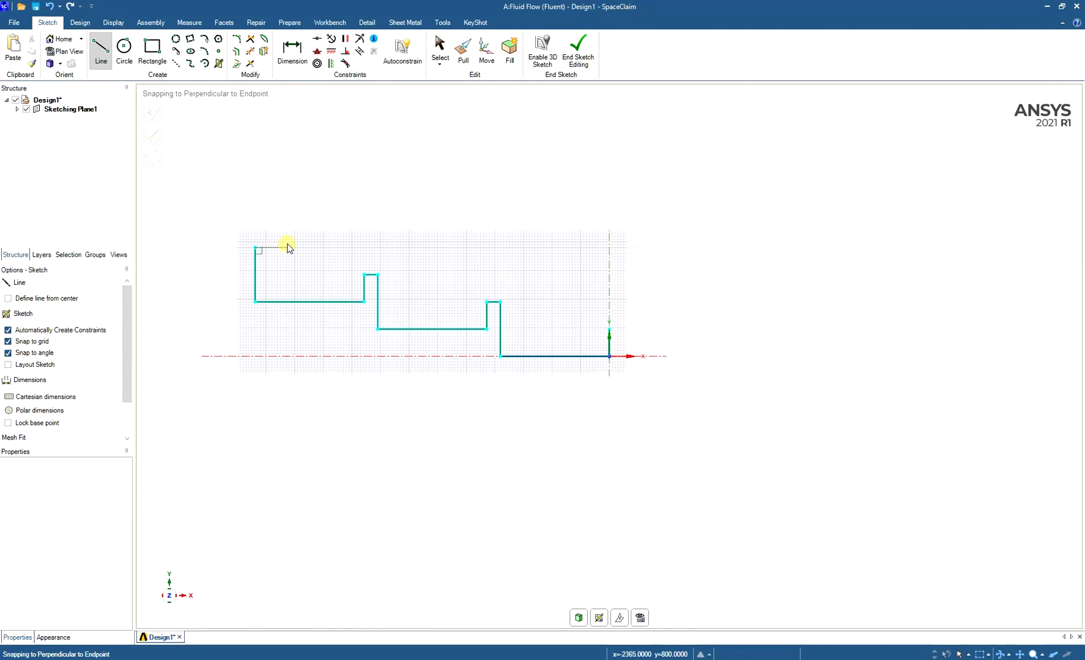
Extend the profile from the top of the last riser, about 100 mm left and about 100 mm up
left_click(255, 248)
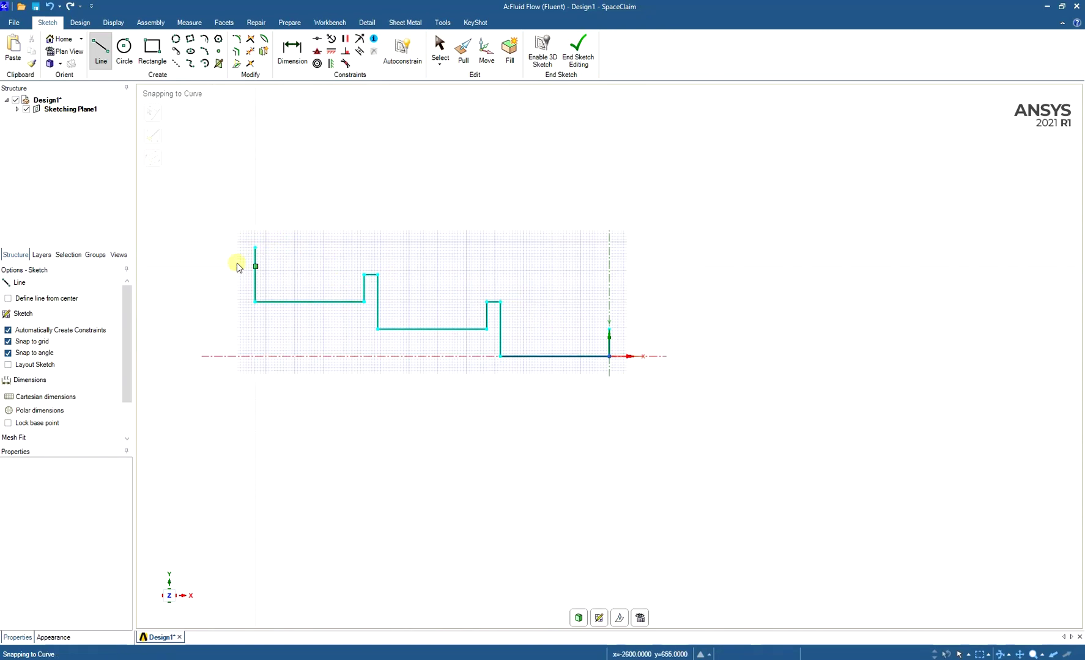
left_click(255, 247)
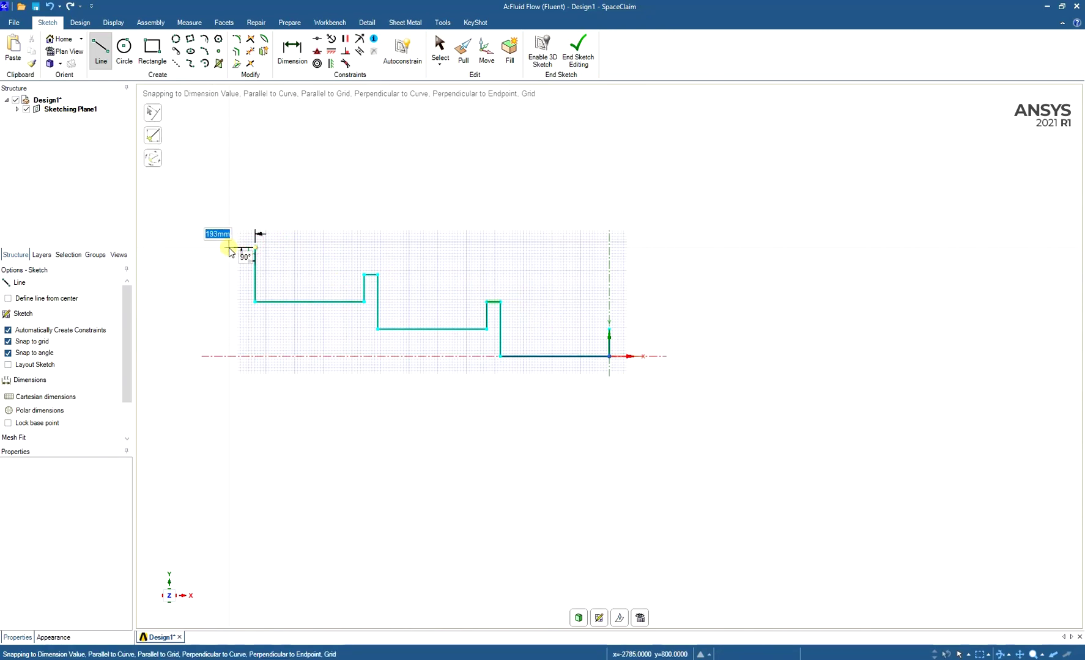
left_click(241, 248)
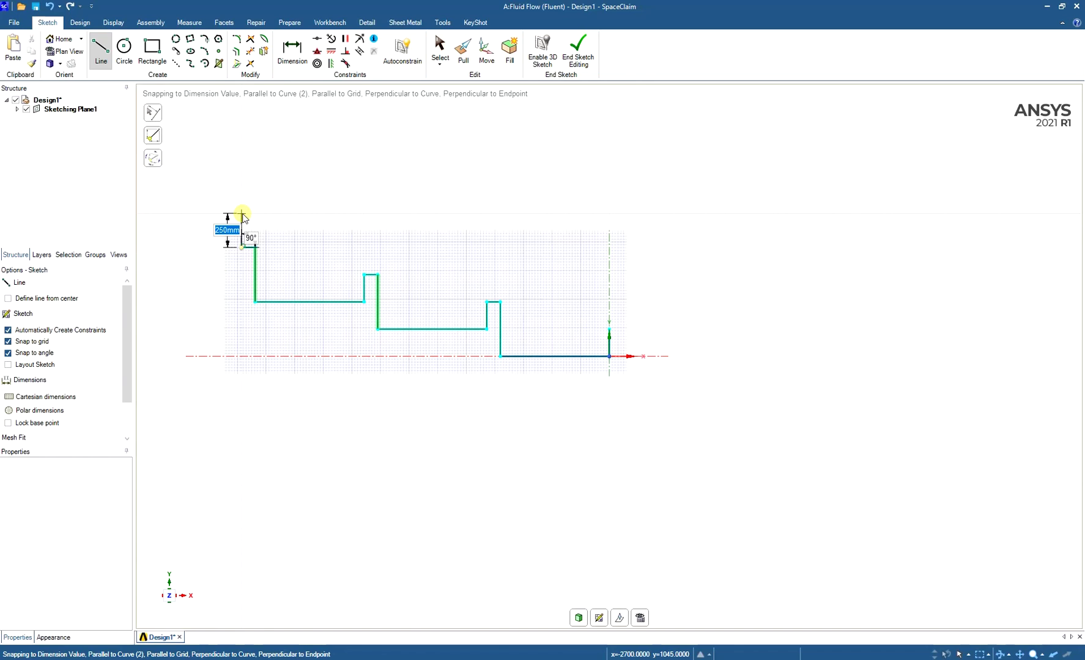
key("Escape")
left_click(241, 233)
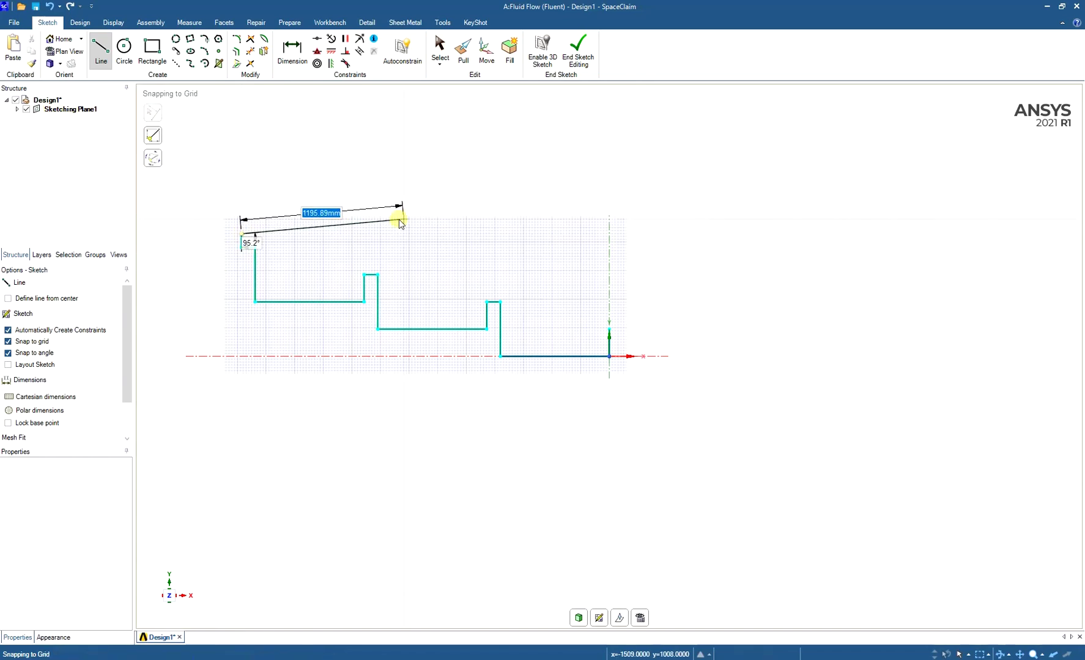
Draw the top edge horizontally from the profile's upper left end to the vertical axis, directly above the origin
left_click(610, 233)
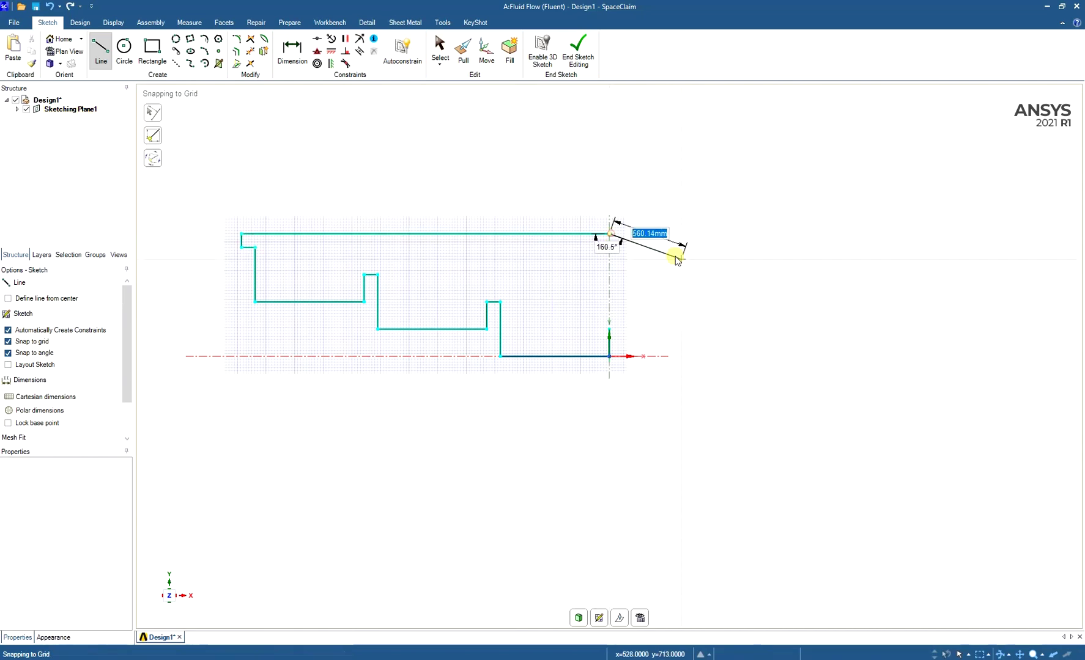
key("Escape")
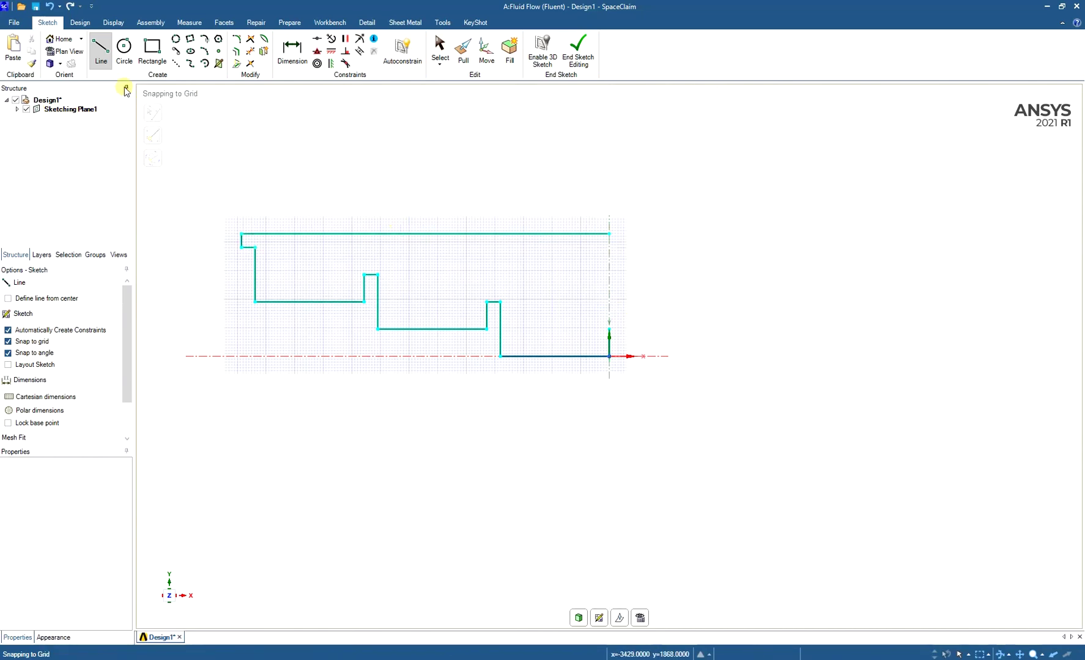
left_click(609, 356)
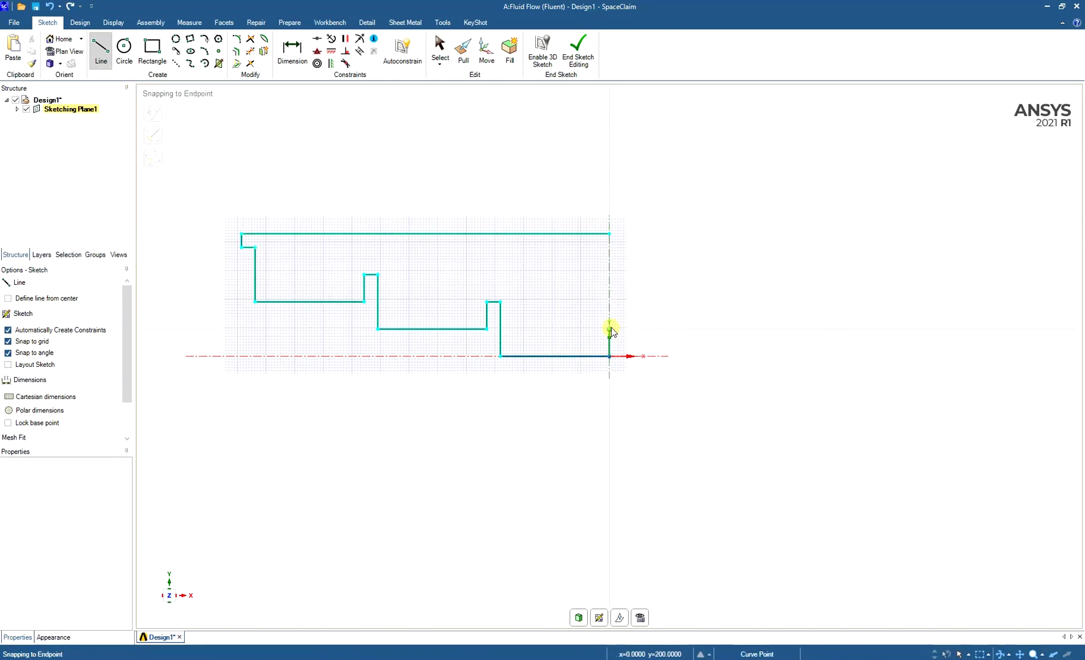
Draw the outlet stub from 200 mm above the origin, 100 mm outward and 100 mm tall, then close the profile along the vertical axis
type("10")
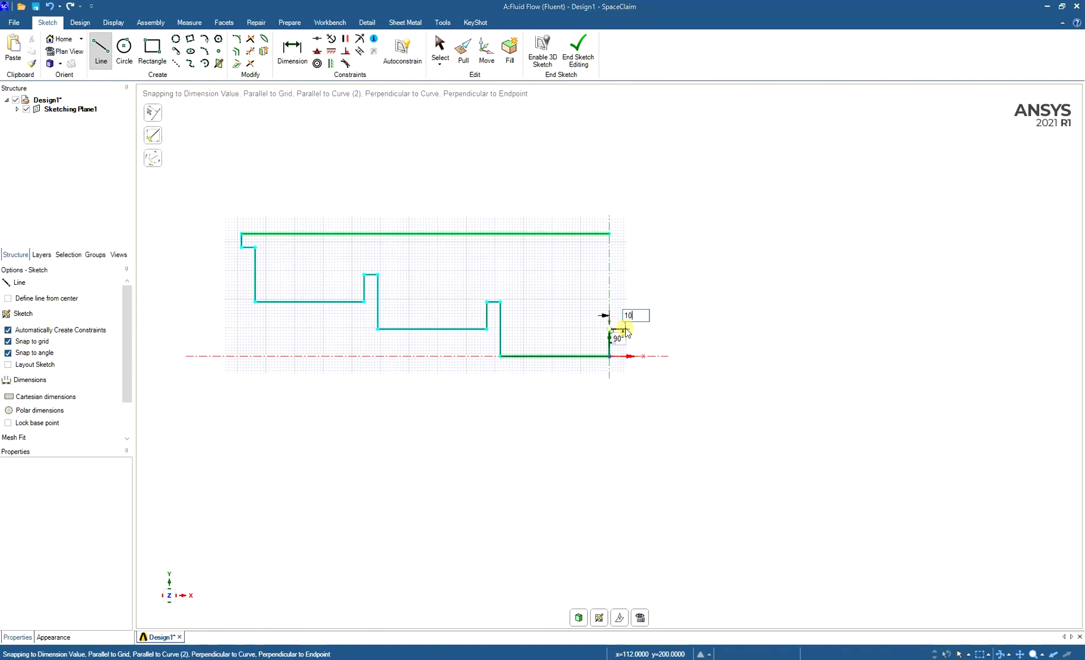
key("Return")
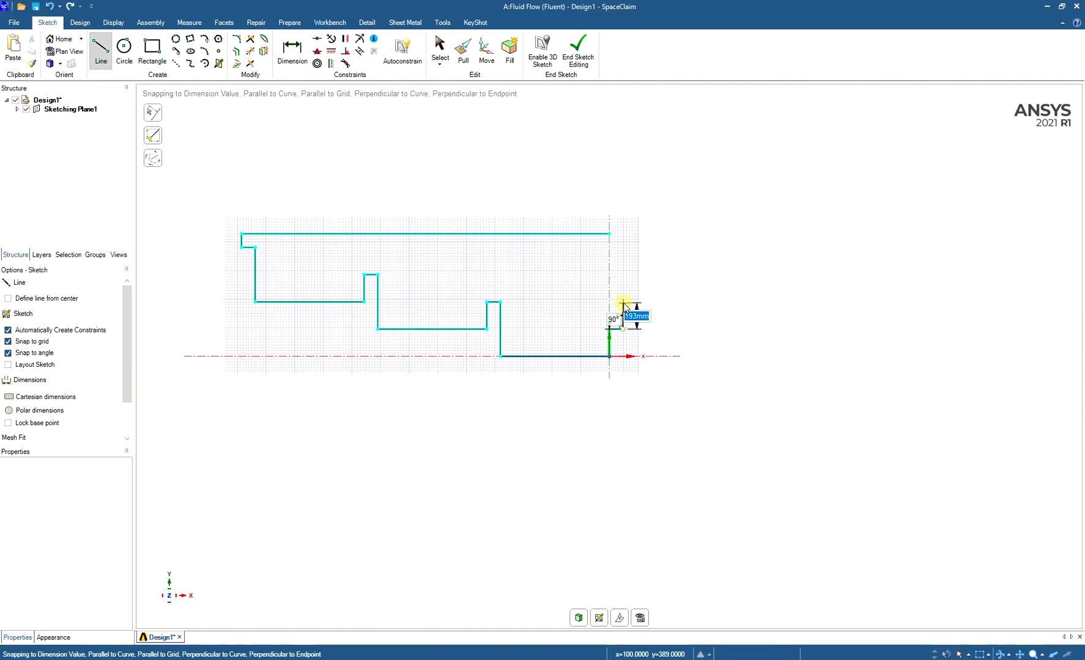
type("100")
key("Return")
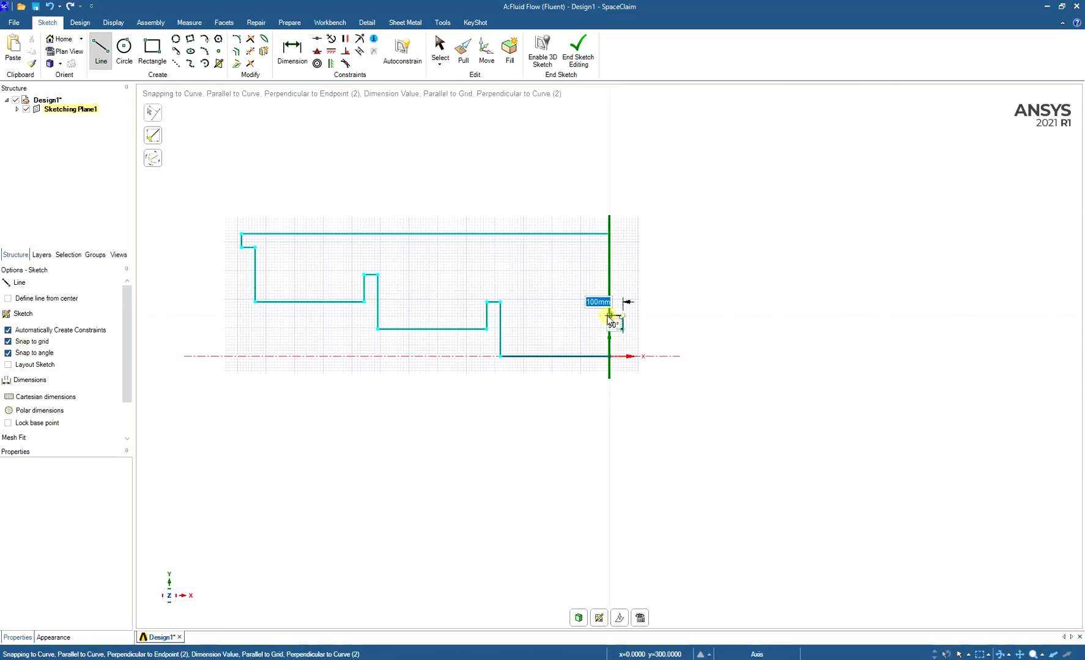
left_click(607, 234)
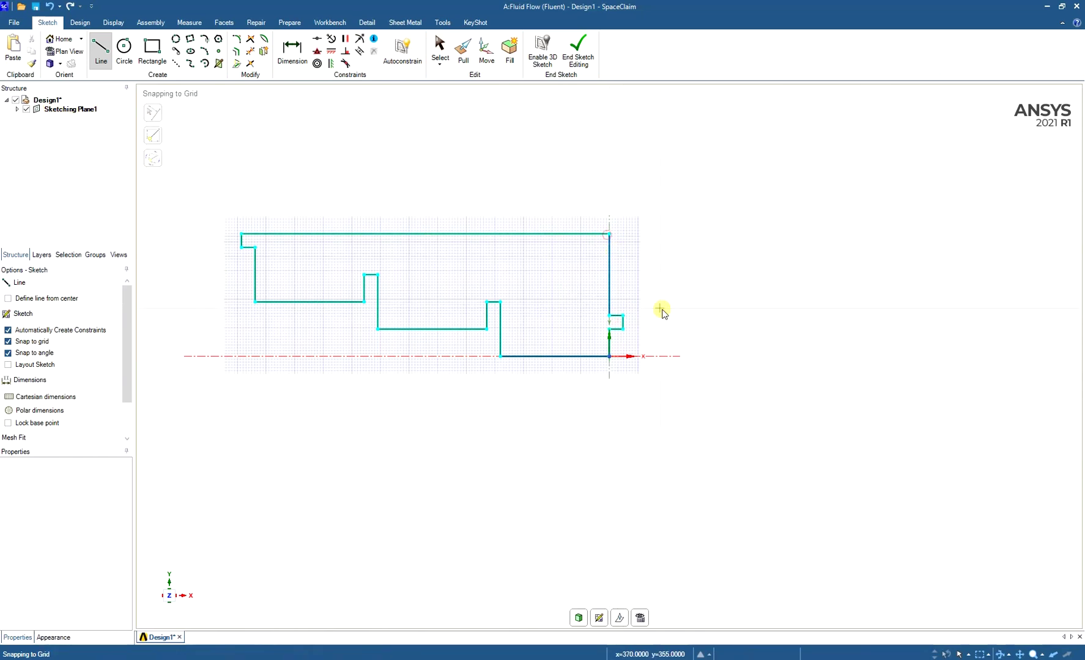
key("Escape")
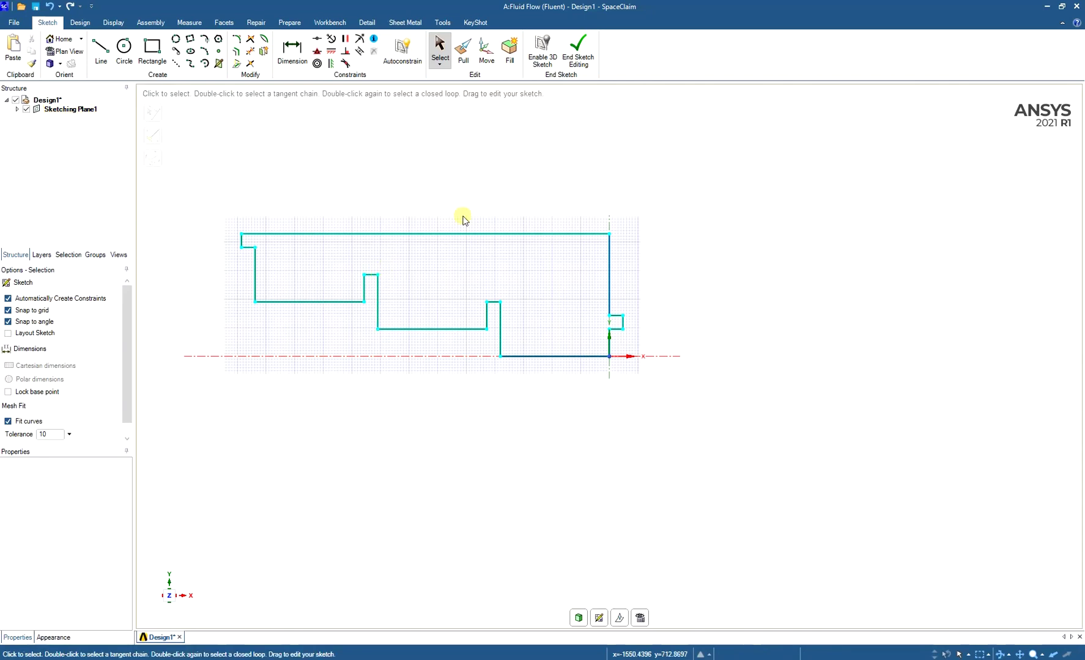
End sketch editing to turn the closed profile into a surface, and open the project's Mesh cell from Workbench
left_click(580, 52)
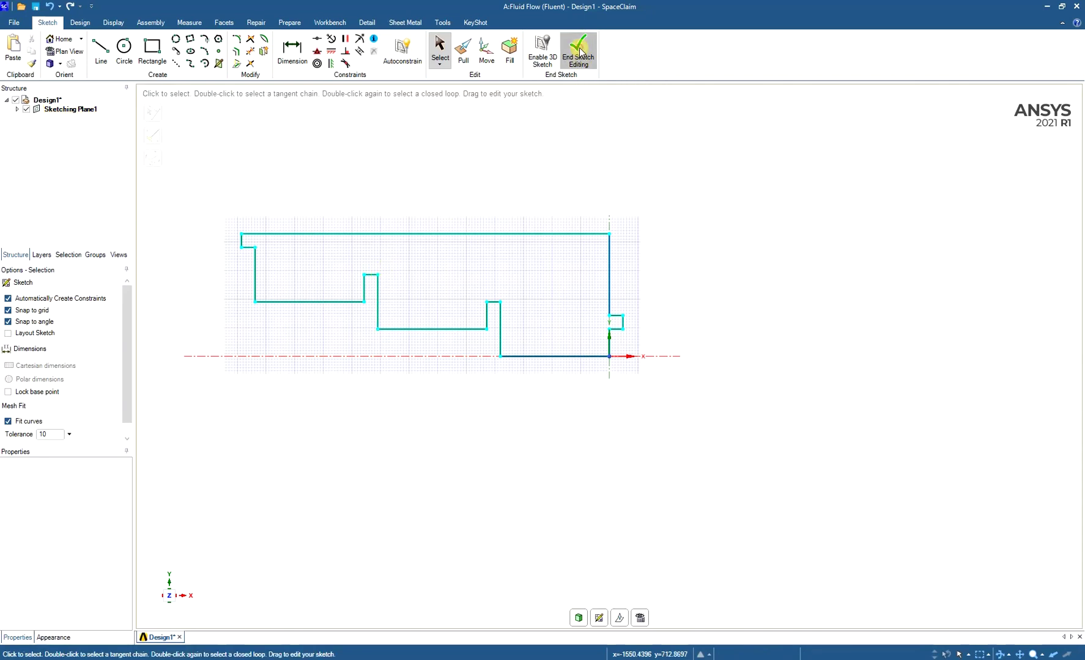
left_click(338, 239)
left_click(701, 336)
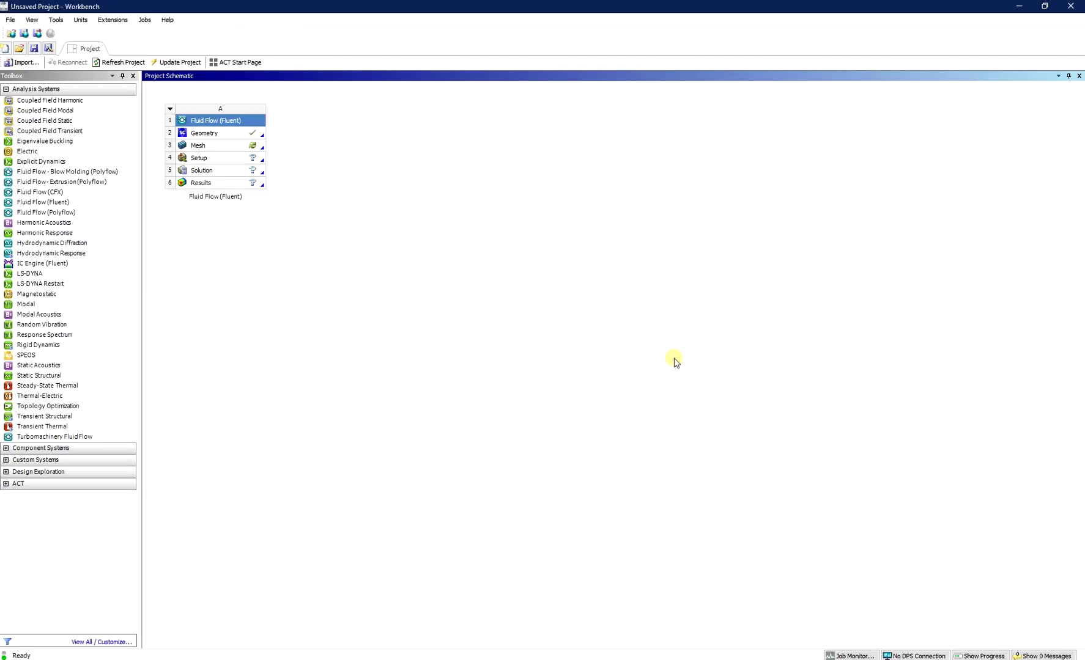
double_click(226, 146)
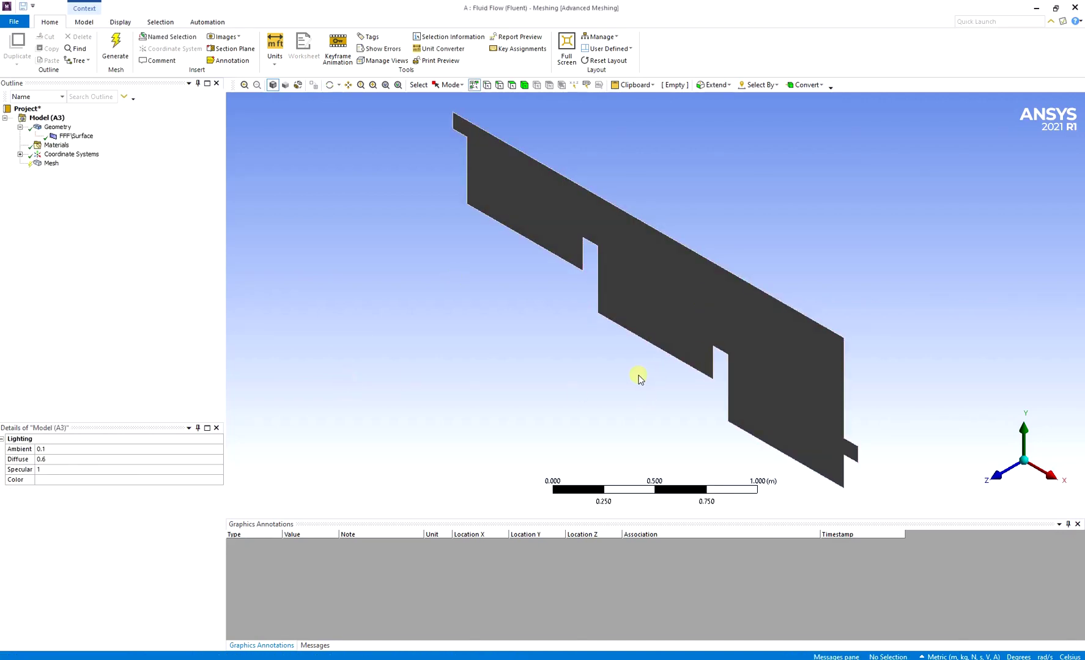
Create a named selection for the short vertical end edge at the domain's upper left, replacing the default name
left_click(500, 86)
left_click(452, 123)
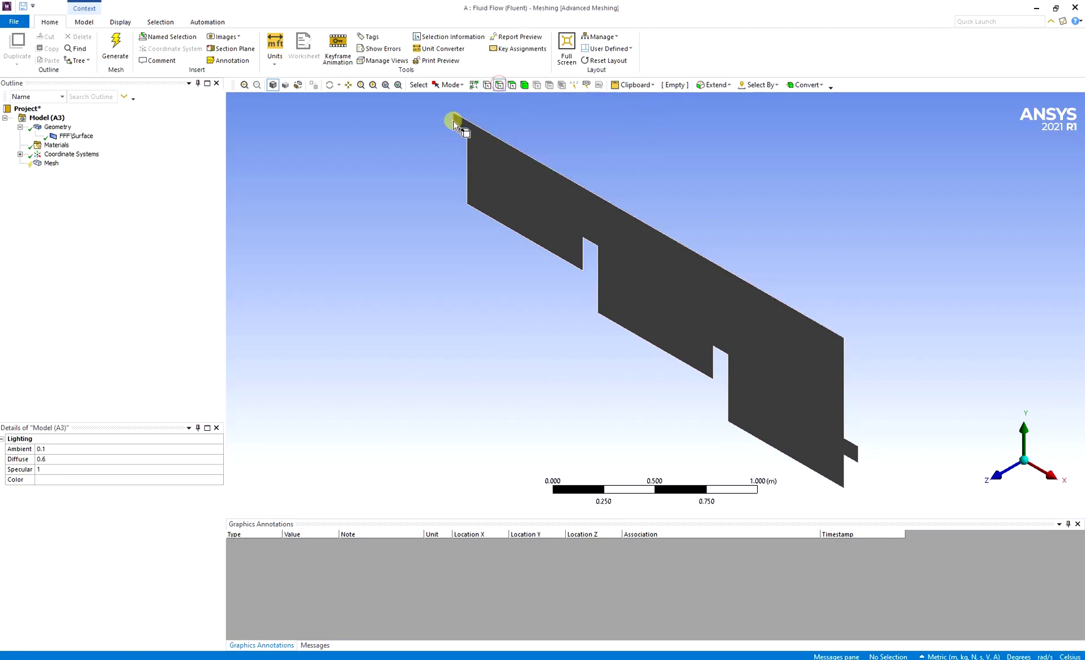
right_click(453, 127)
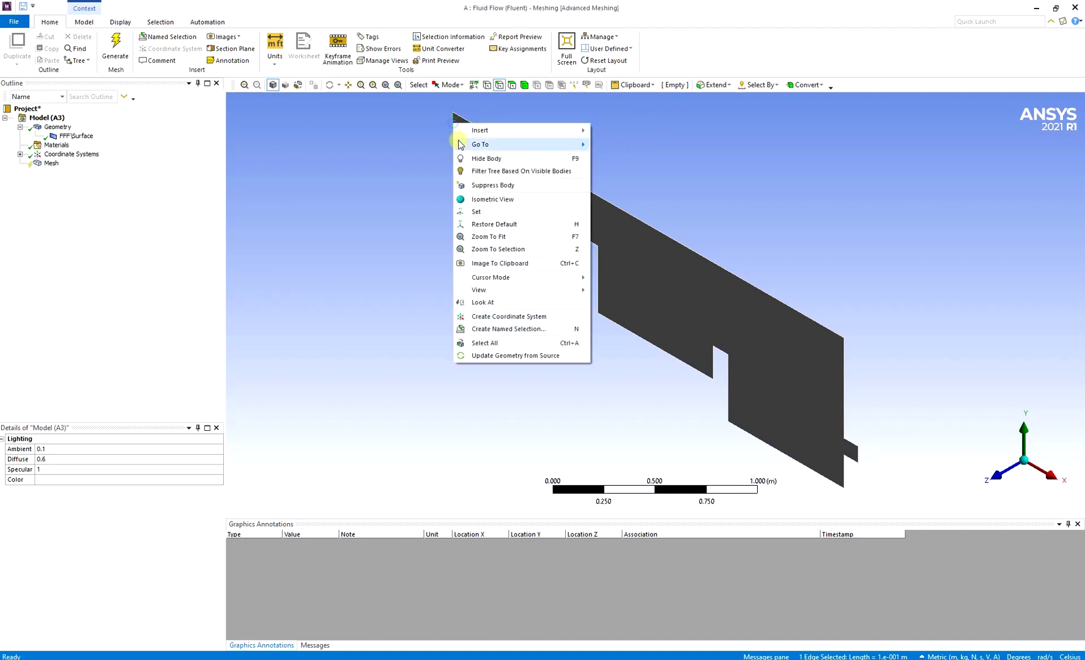
left_click(502, 330)
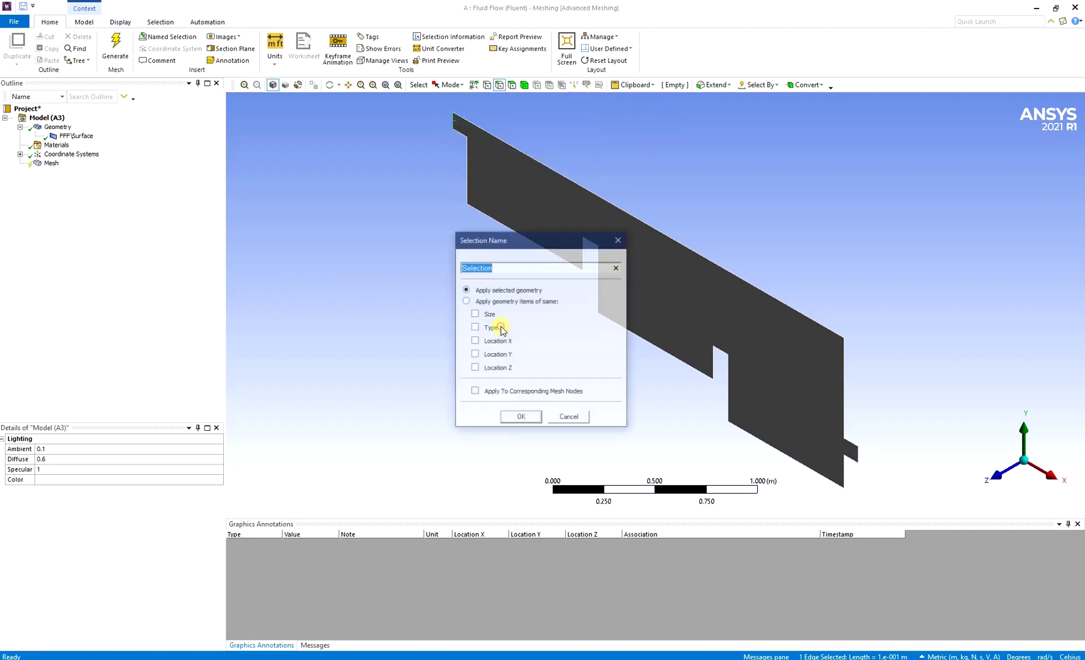
left_click(514, 271)
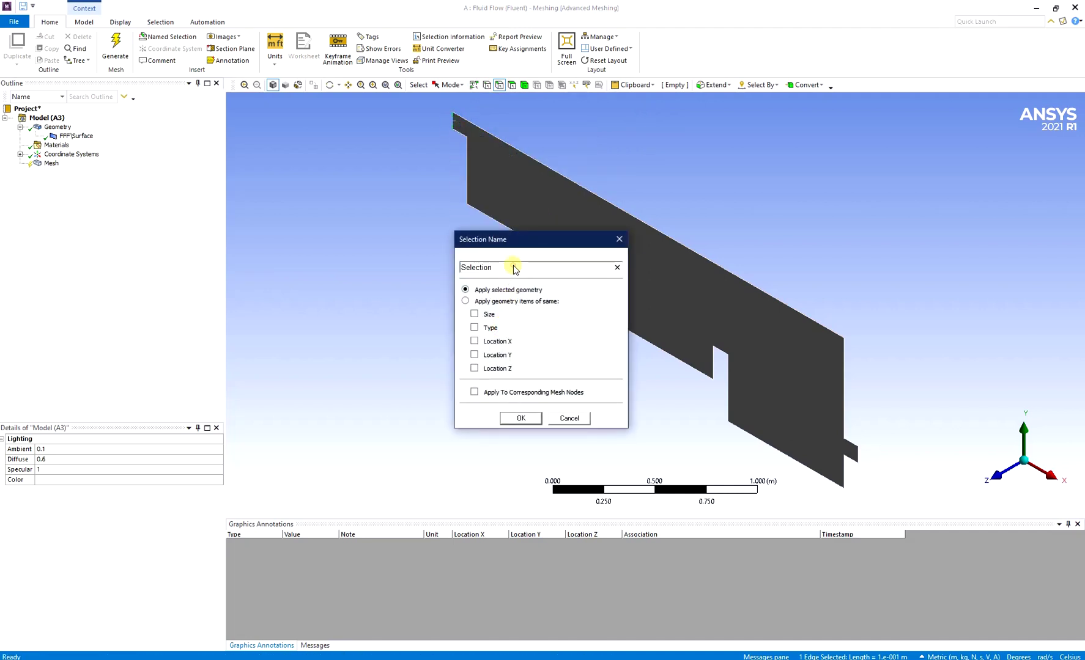
double_click(513, 270)
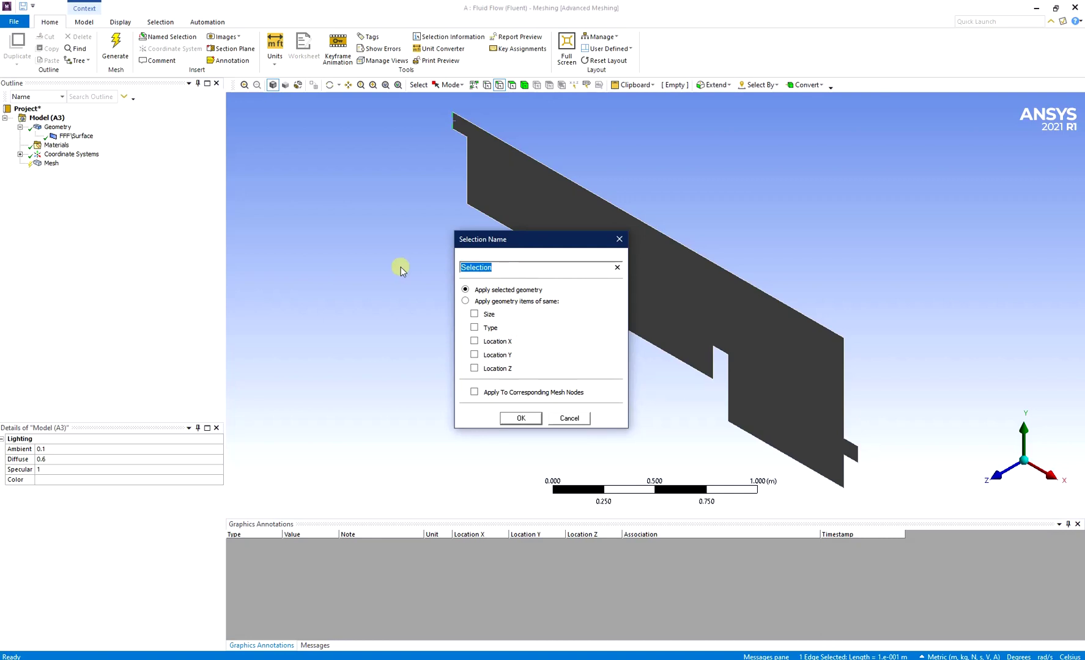
key("BackSpace")
left_click(508, 418)
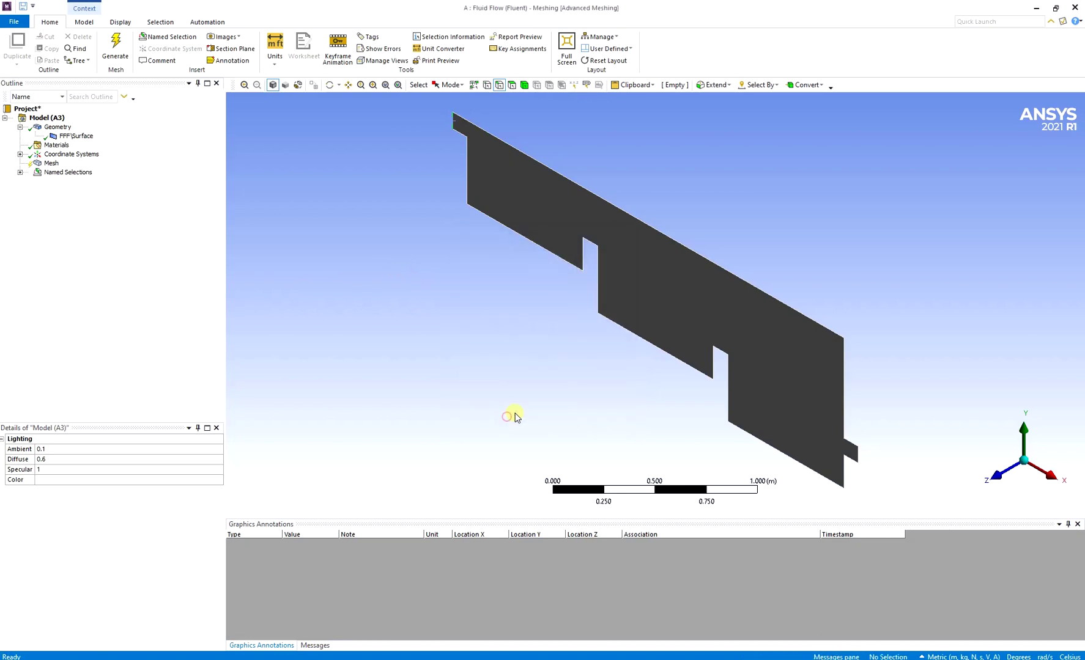
Create an outlet named selection on the short vertical end edge of the lower right stub
left_click(856, 455)
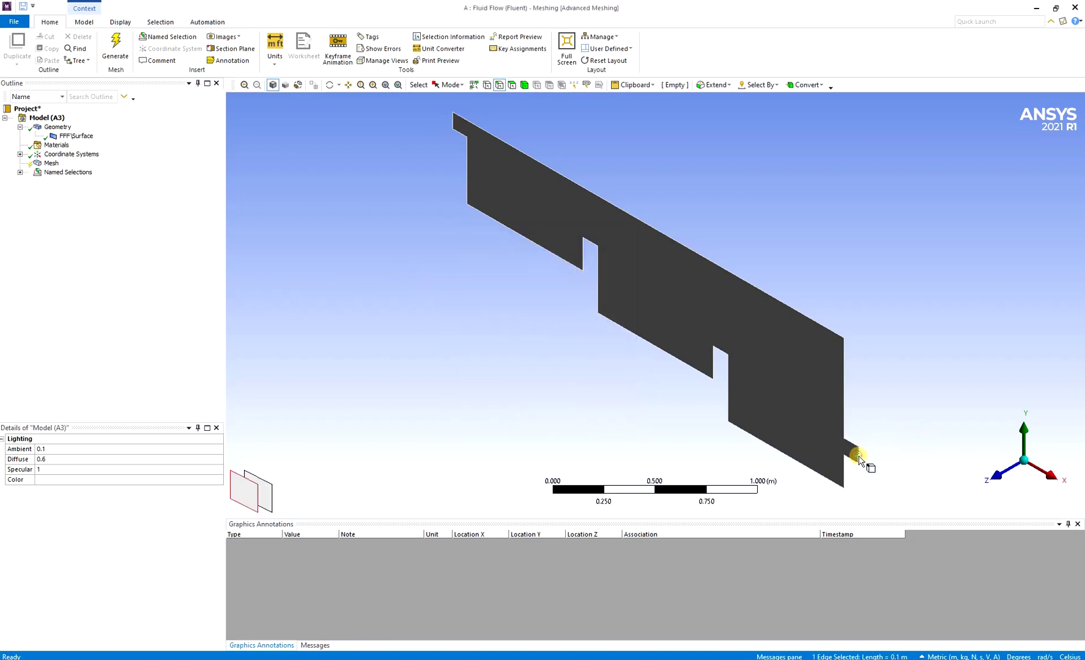
right_click(860, 460)
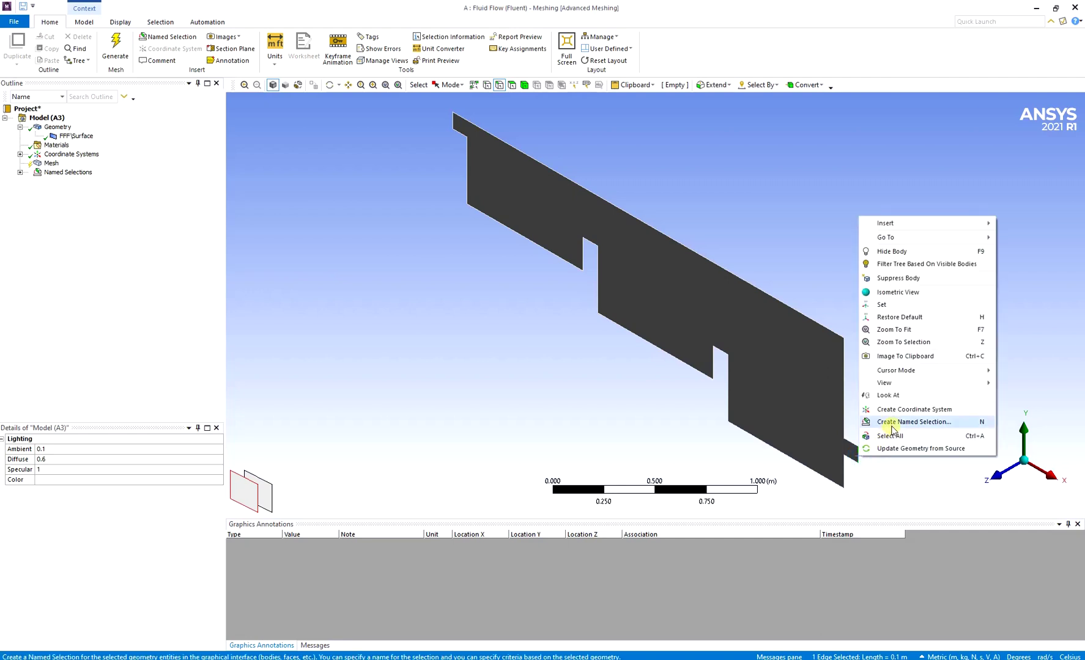
left_click(855, 428)
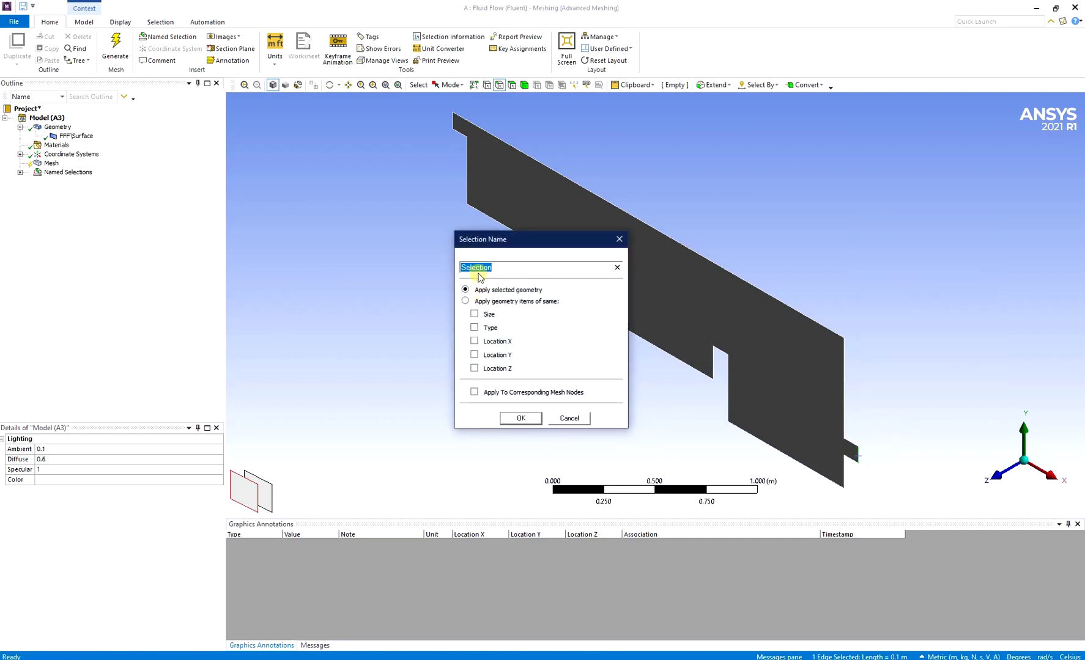
type("OU")
left_click(520, 418)
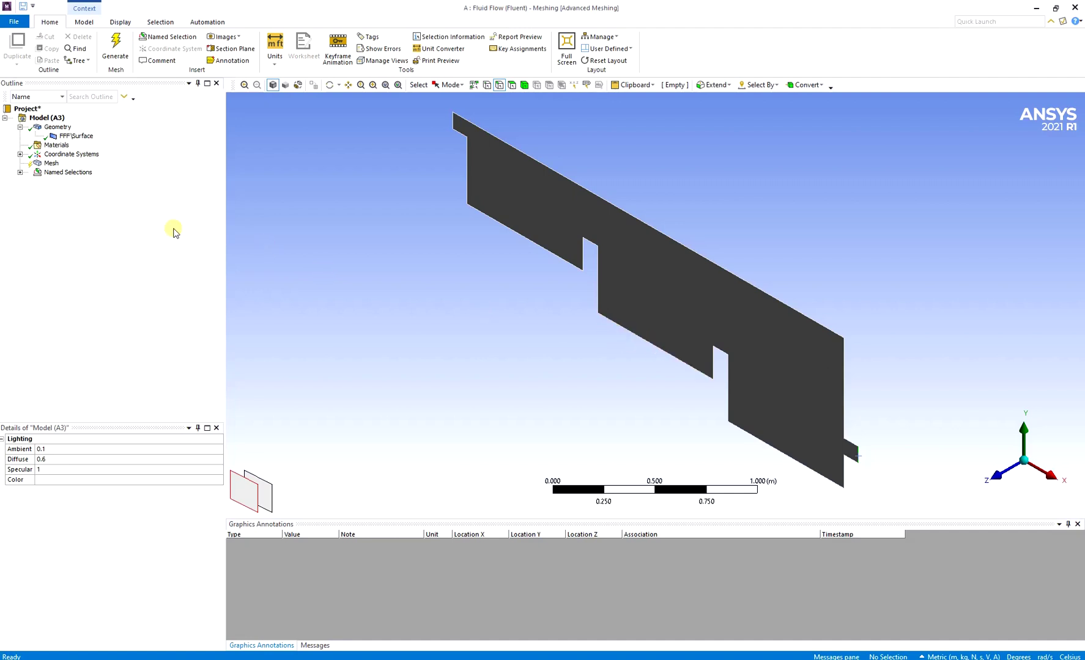
Generate a first mesh of the flow domain with the default element size
left_click(51, 163)
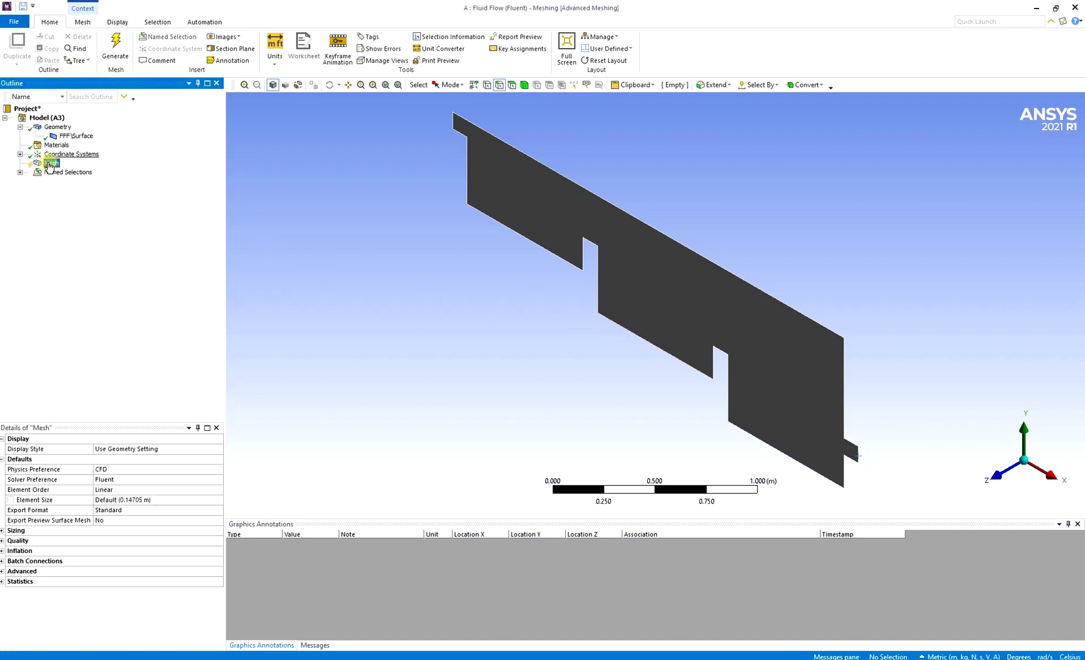
left_click(114, 49)
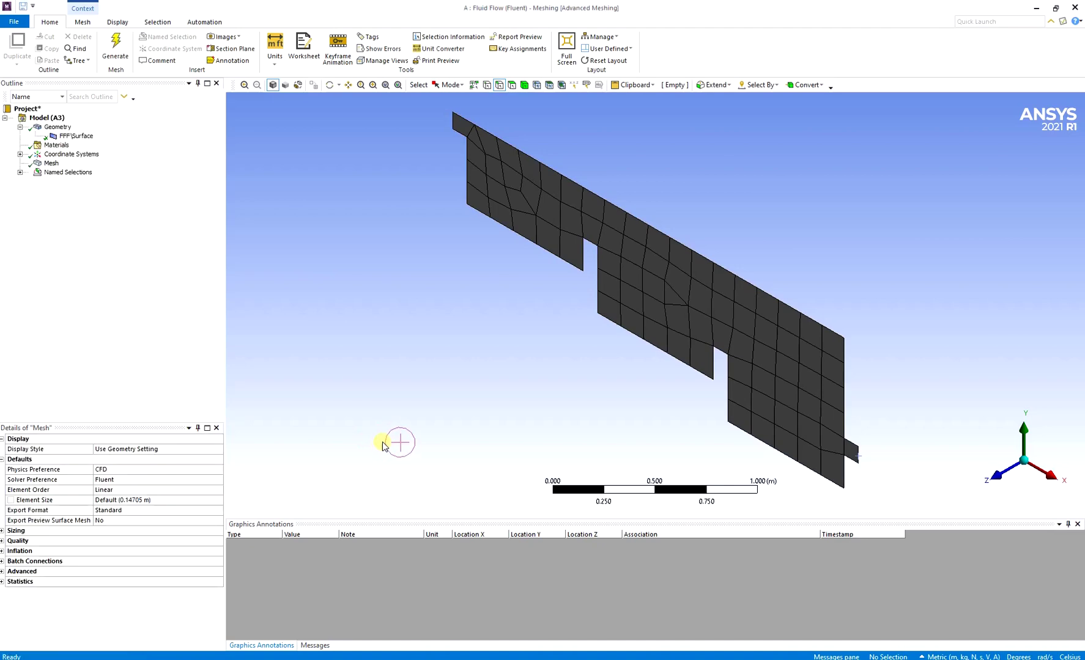
middle_click_drag(670, 422, 756, 396)
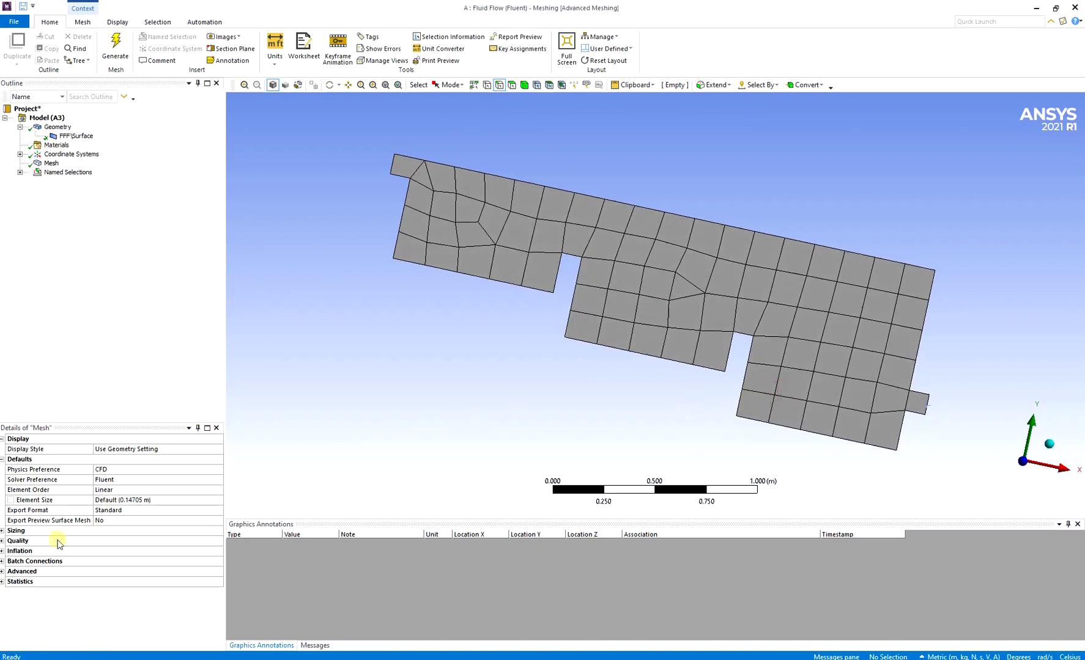
Set the mesh element size to 0.05 m, regenerate the mesh and show its statistics
left_click(2, 531)
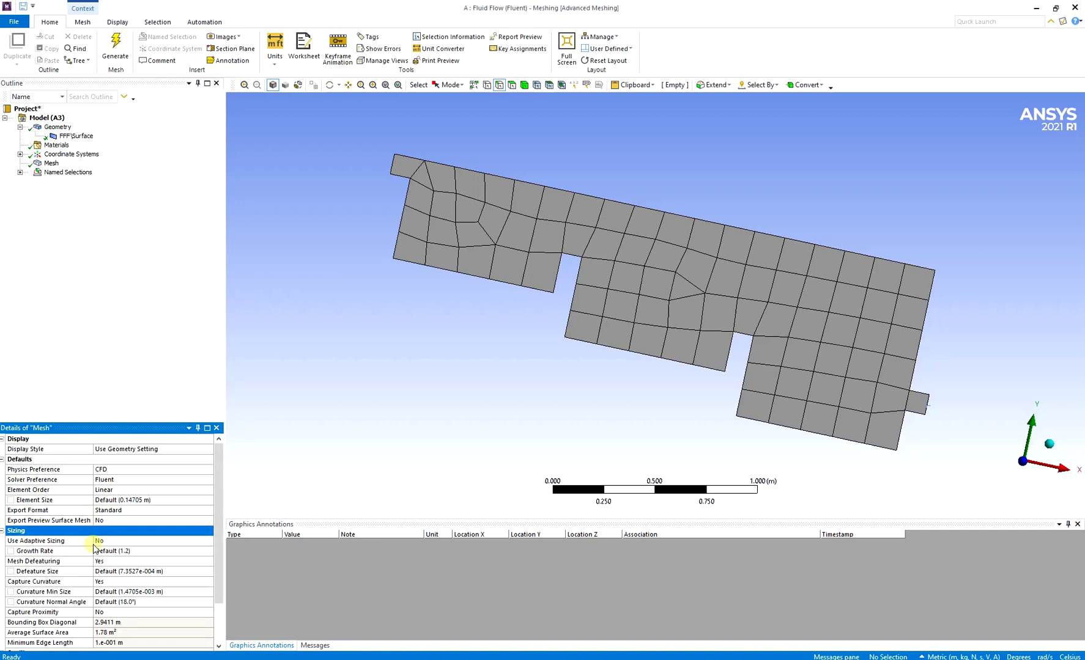
left_click(3, 530)
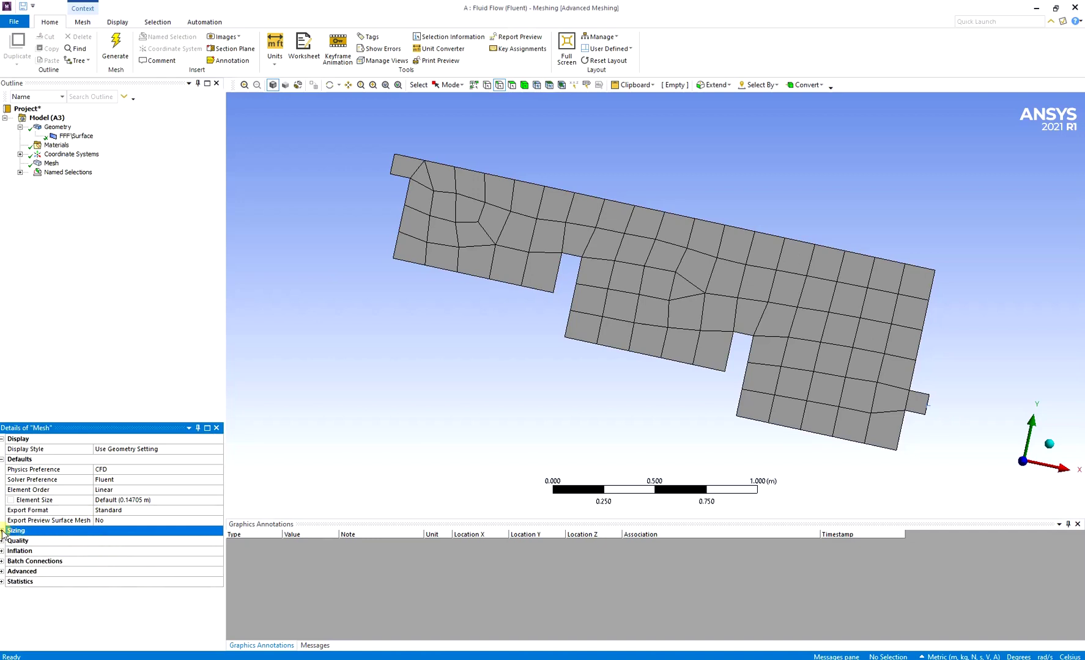
left_click(142, 500)
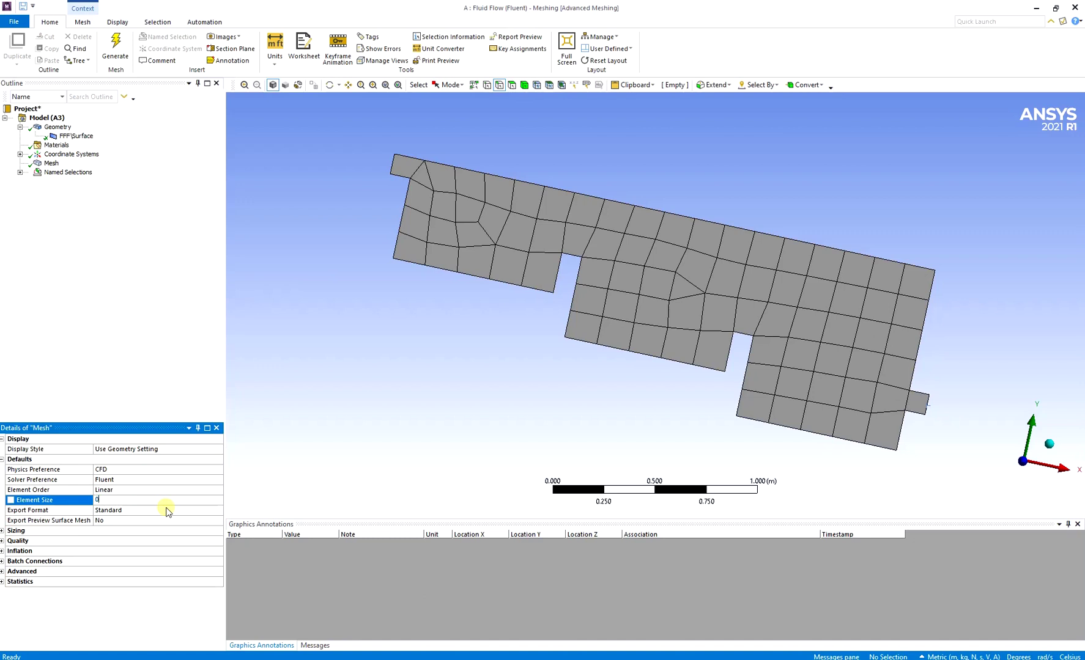
type("0.05")
key("Return")
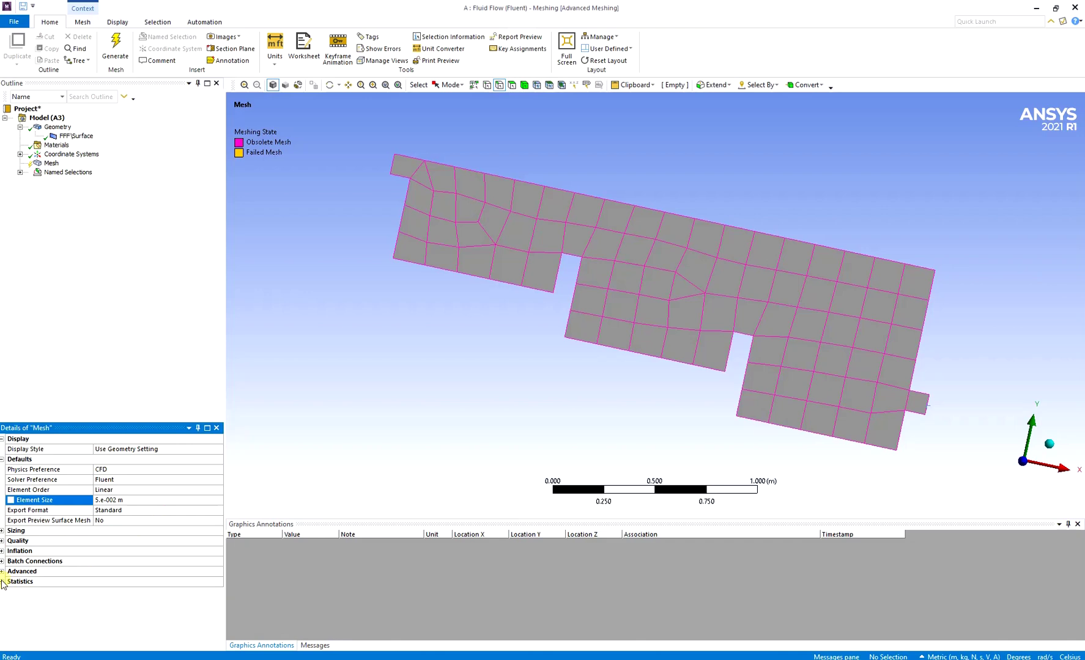
left_click(115, 48)
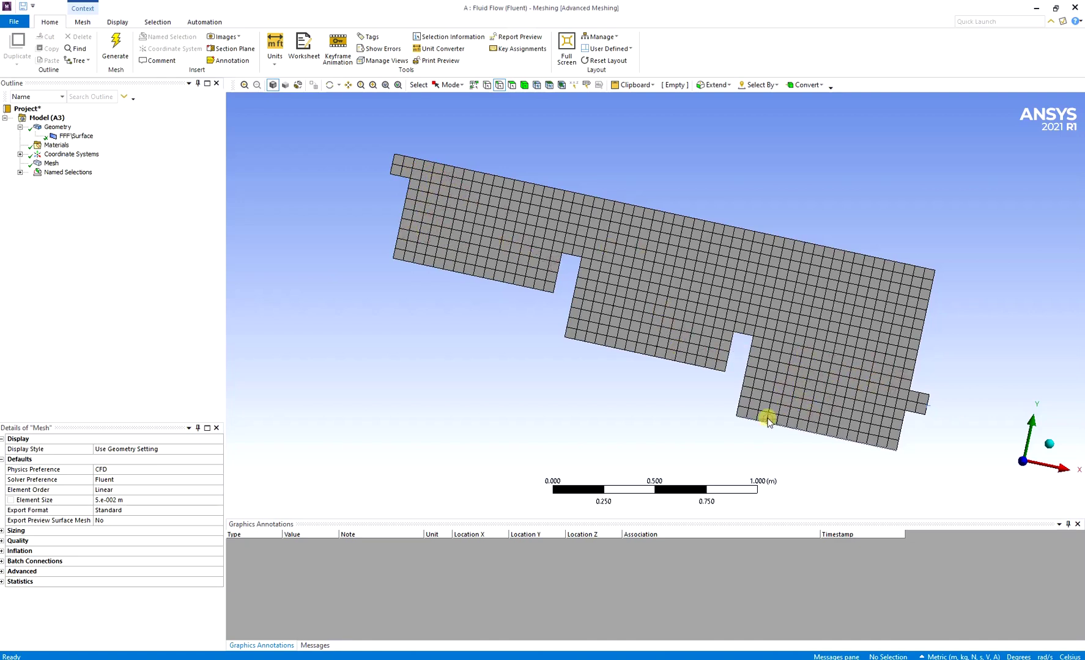
left_click(1, 581)
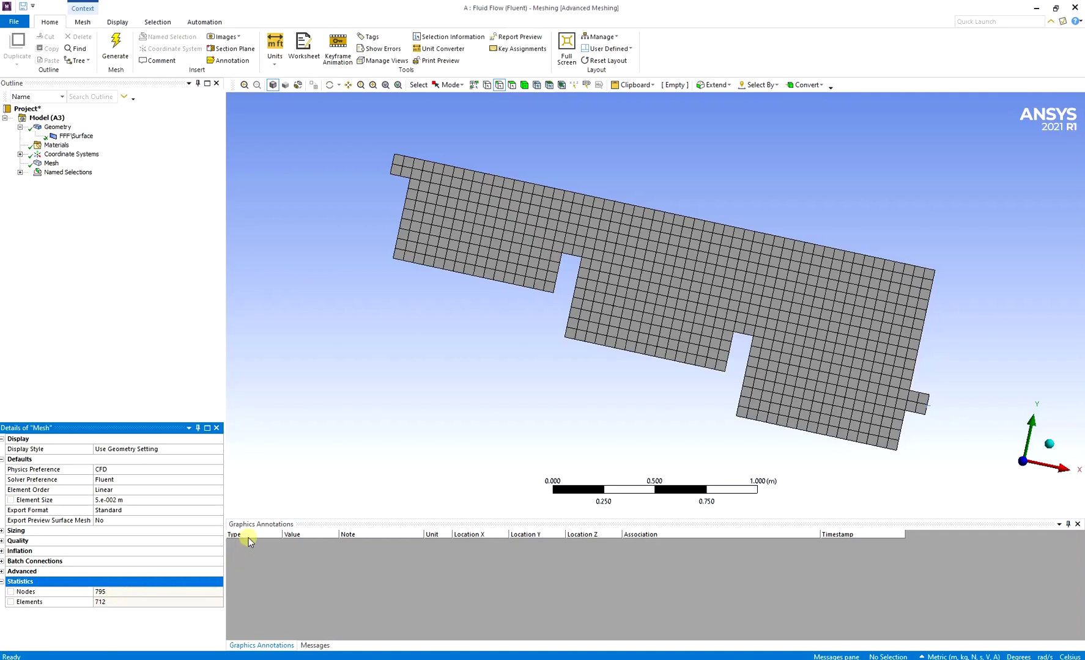
Update the mesh for transfer to Fluent and close the meshing window
right_click(53, 164)
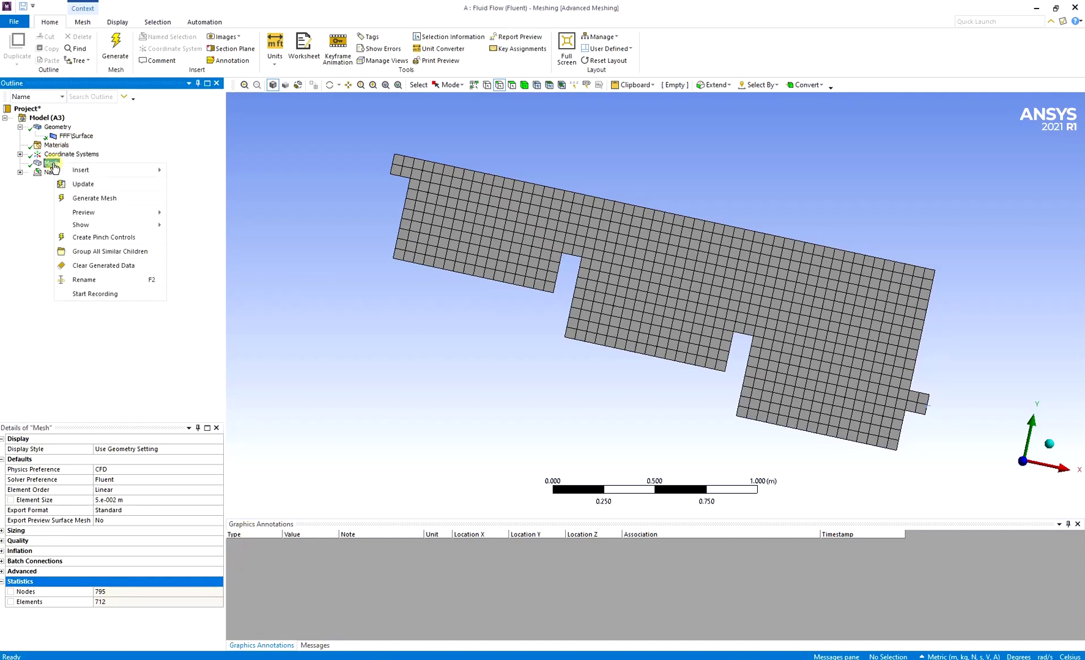
left_click(84, 185)
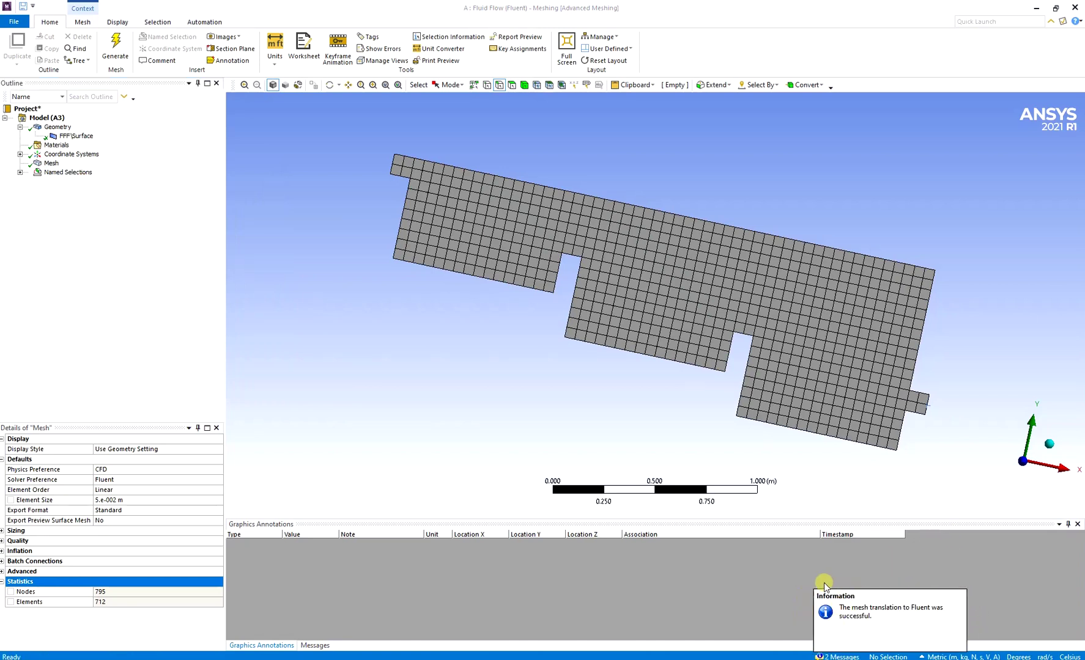
left_click(865, 624)
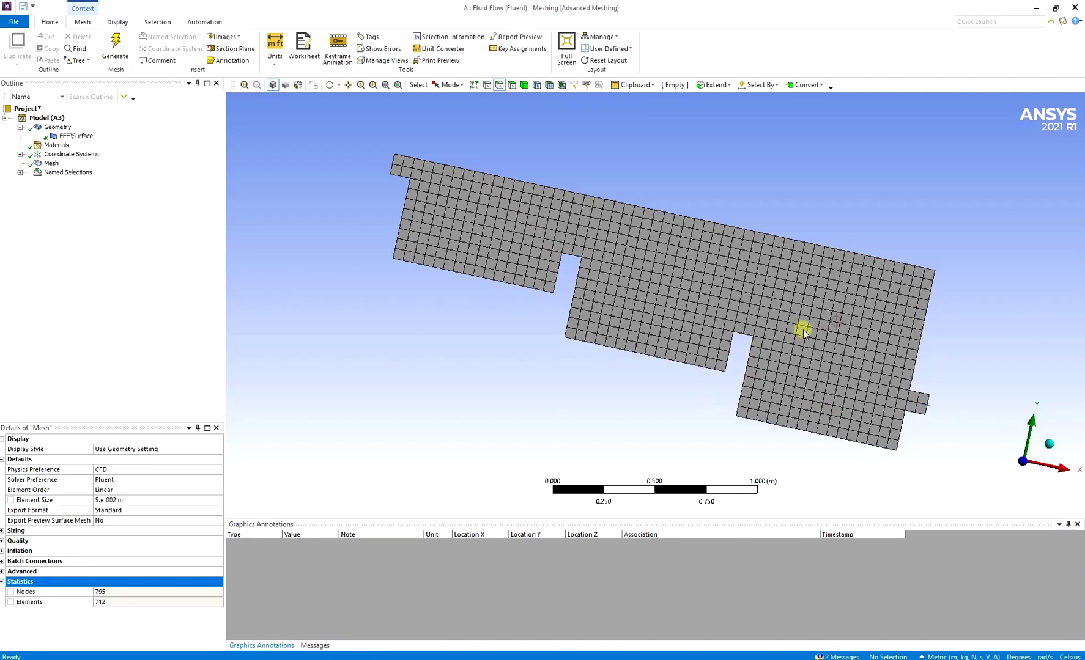
left_click(1076, 8)
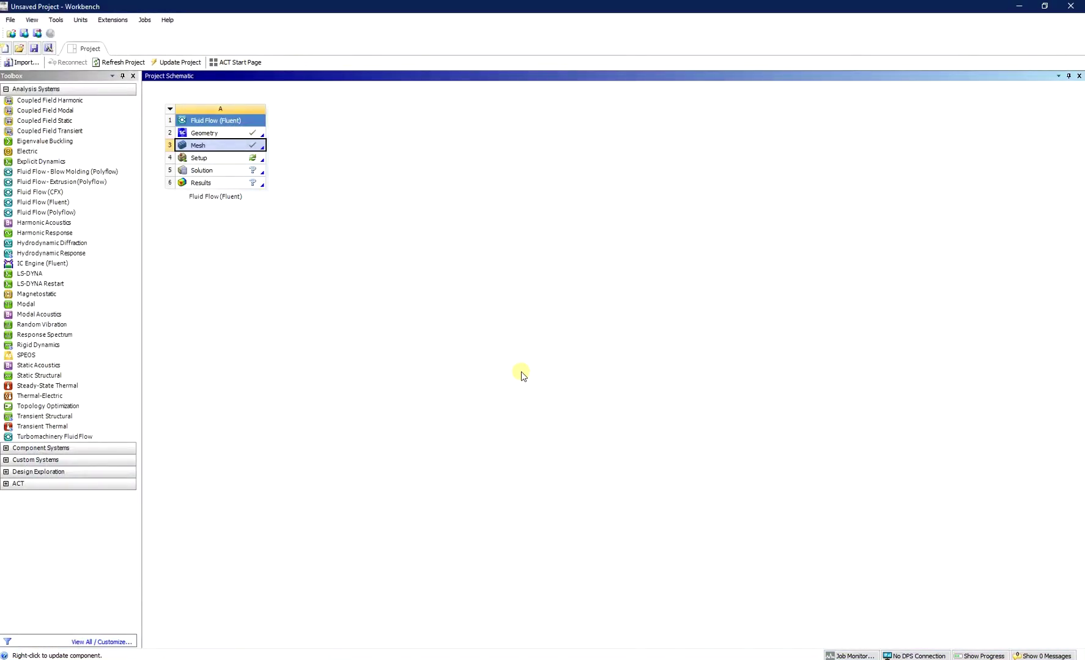
Open the Fluent Launcher from the project's Setup cell and enable double precision
double_click(227, 160)
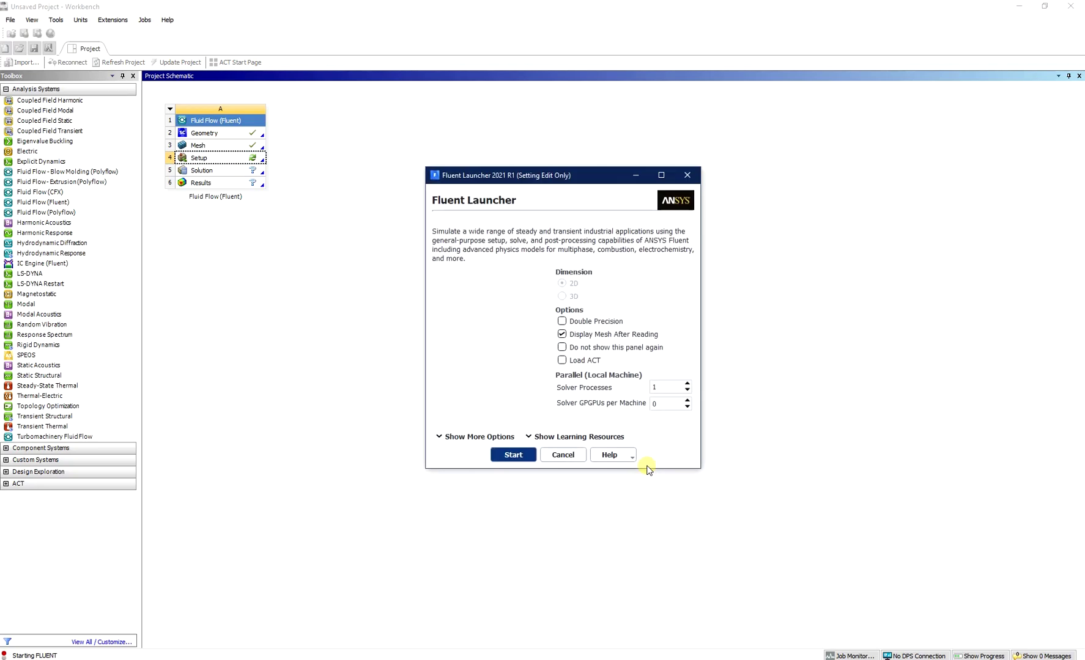
left_click(562, 322)
Check the computer's available processors in Windows Device Manager, then close it
left_click_drag(2, 306, 600, 277)
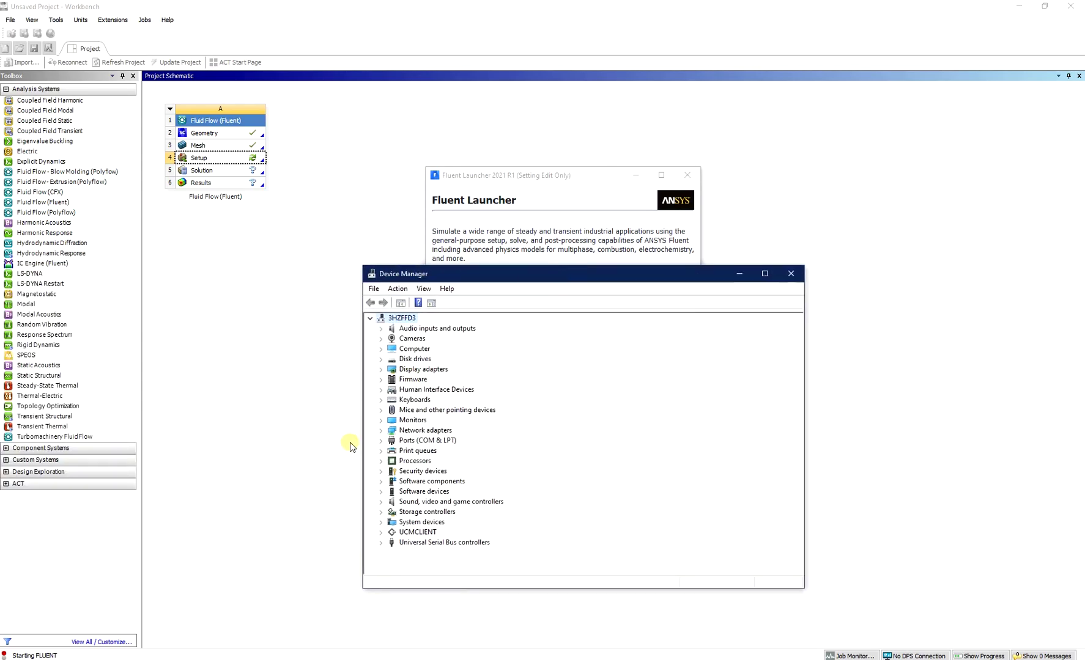
left_click(381, 461)
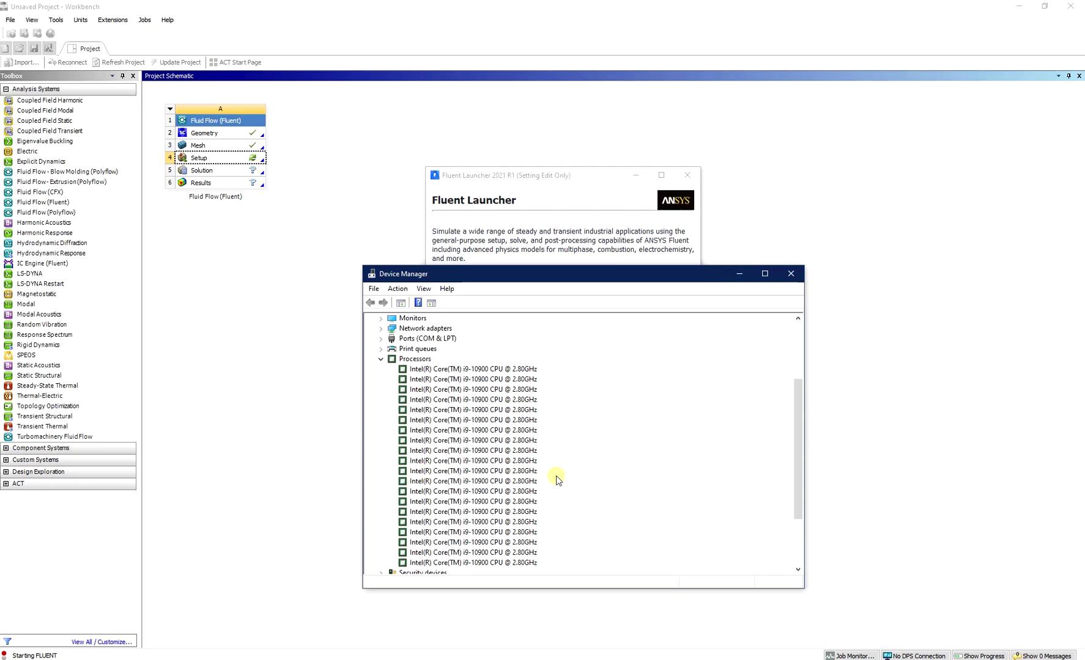
left_click(790, 274)
Set the number of solver processes to 10 in the Fluent Launcher
left_click(659, 386)
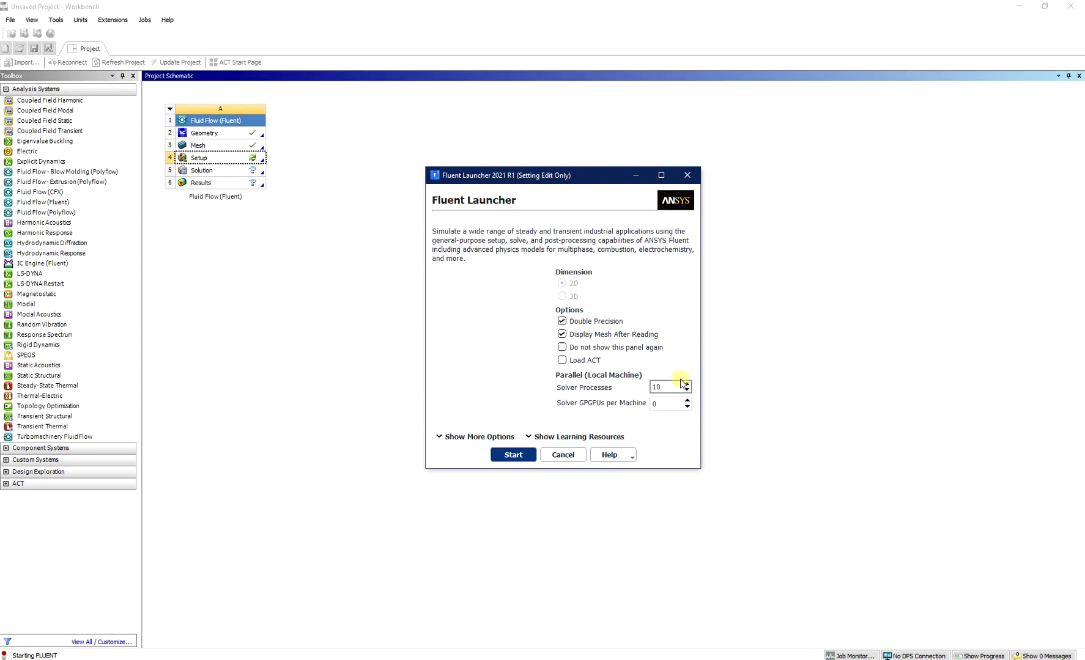
Start Fluent and configure a transient solution with gravity of -9.81 m/s² in the Y direction
left_click(514, 456)
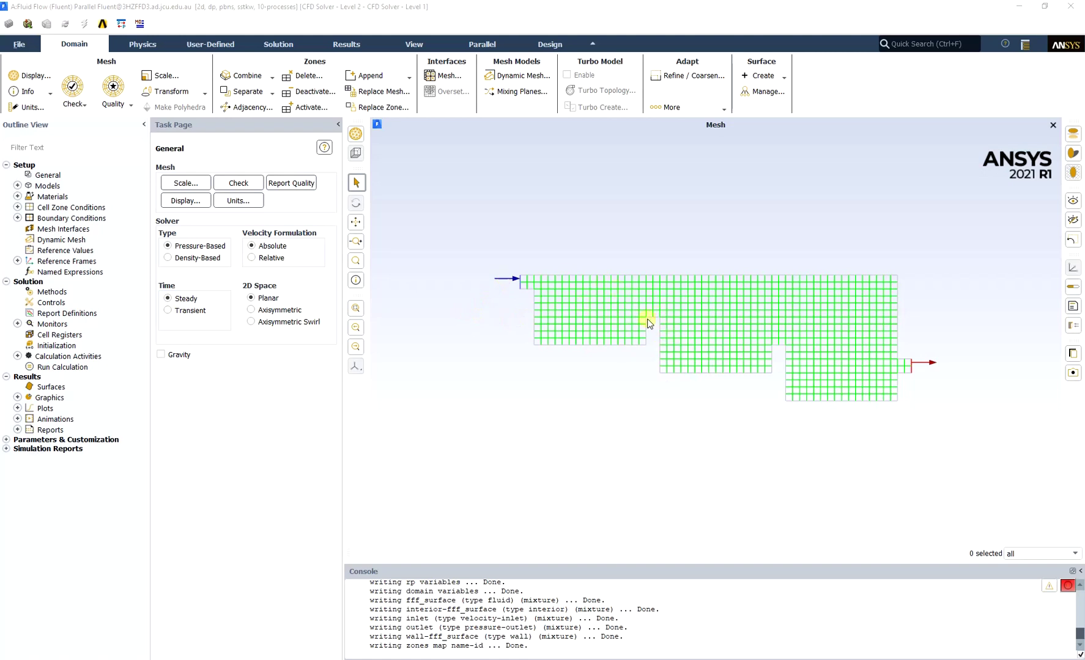
left_click(167, 310)
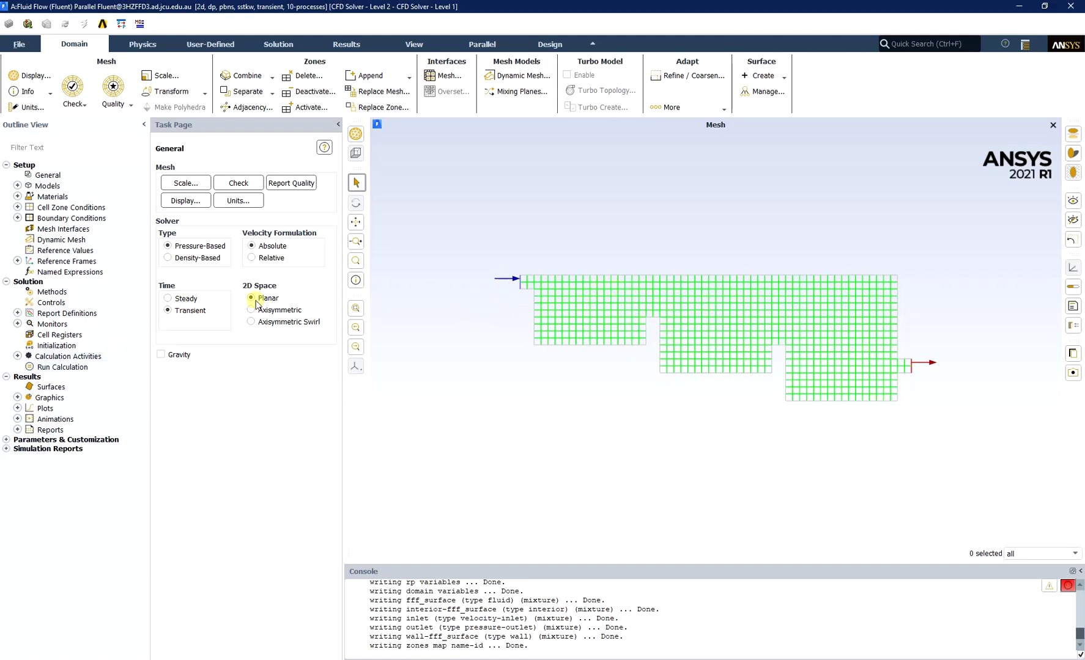
left_click(161, 354)
double_click(194, 398)
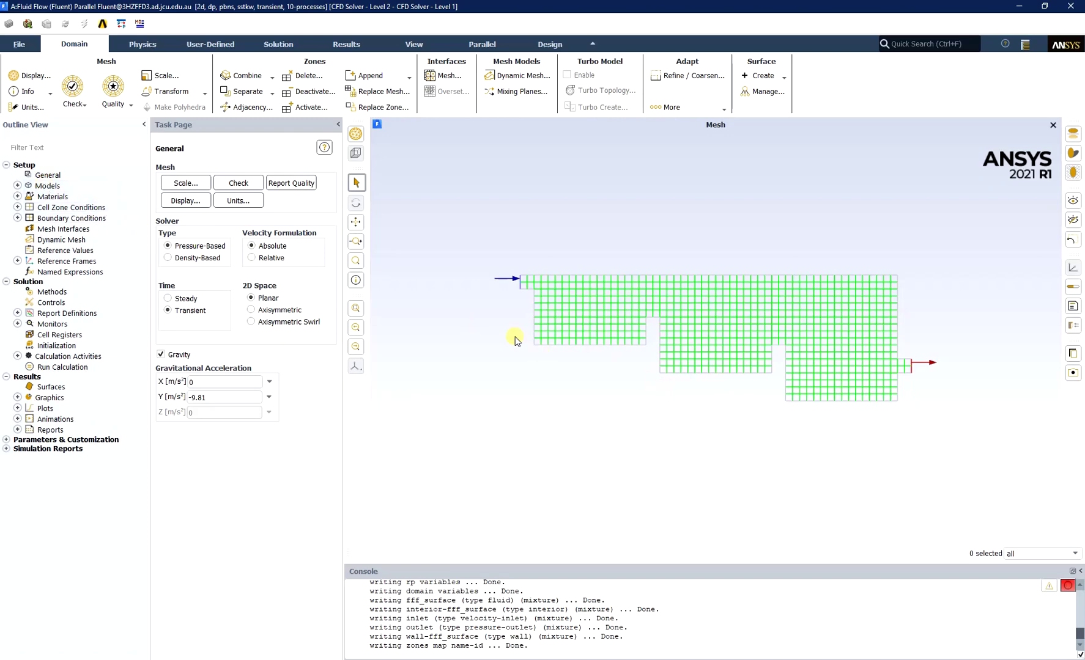
Enable the Volume of Fluid multiphase model with Implicit Body Force, and check the viscous model settings
double_click(45, 187)
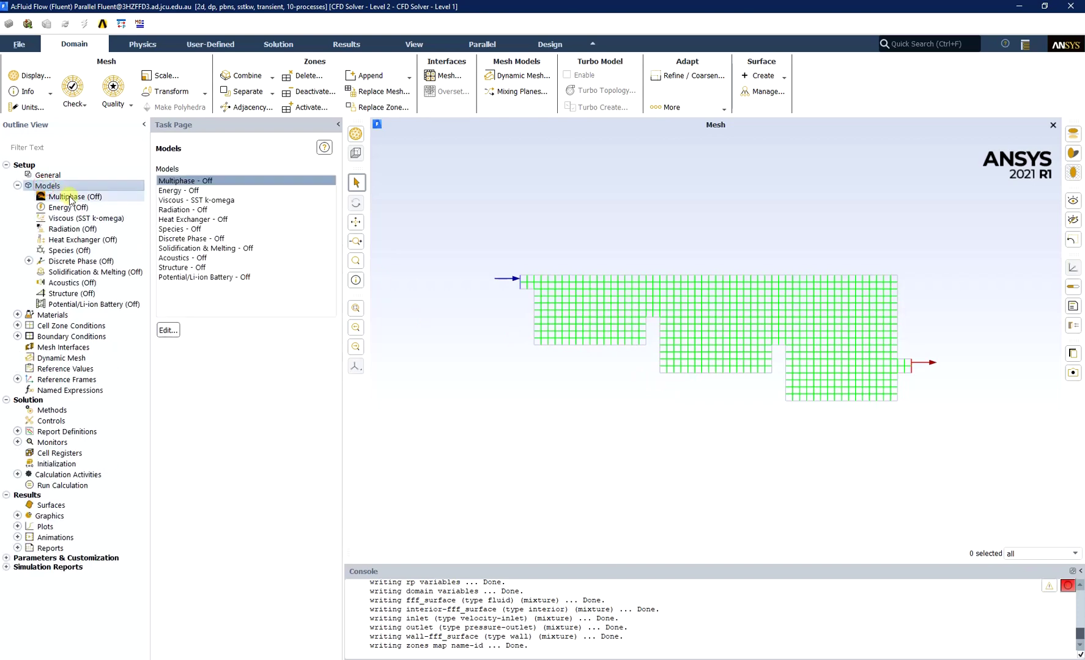
double_click(70, 198)
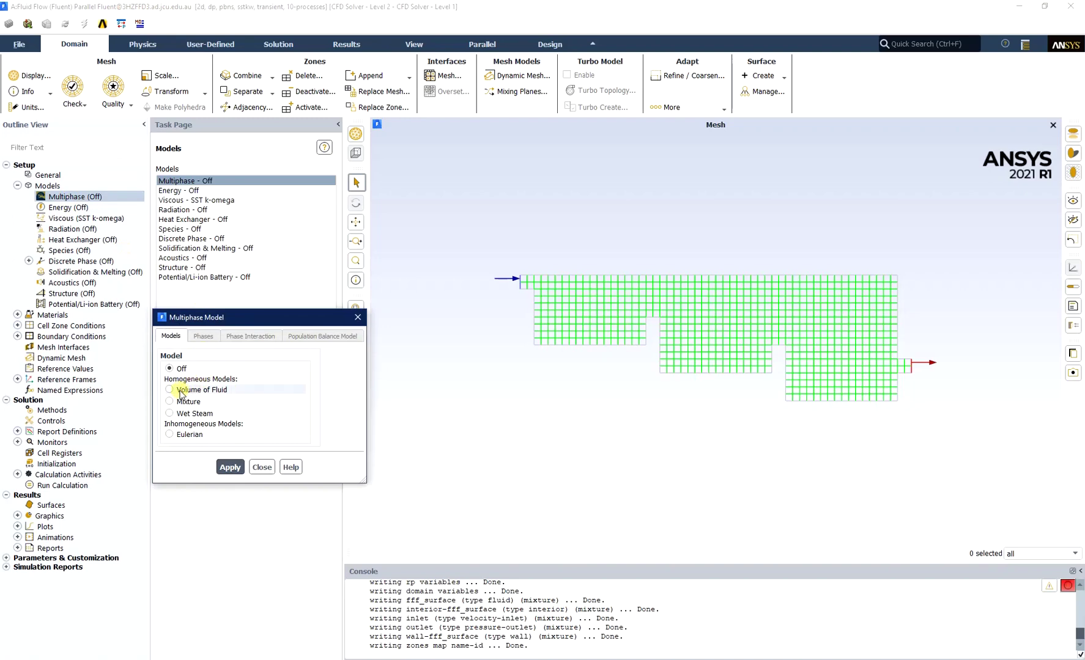
left_click(169, 390)
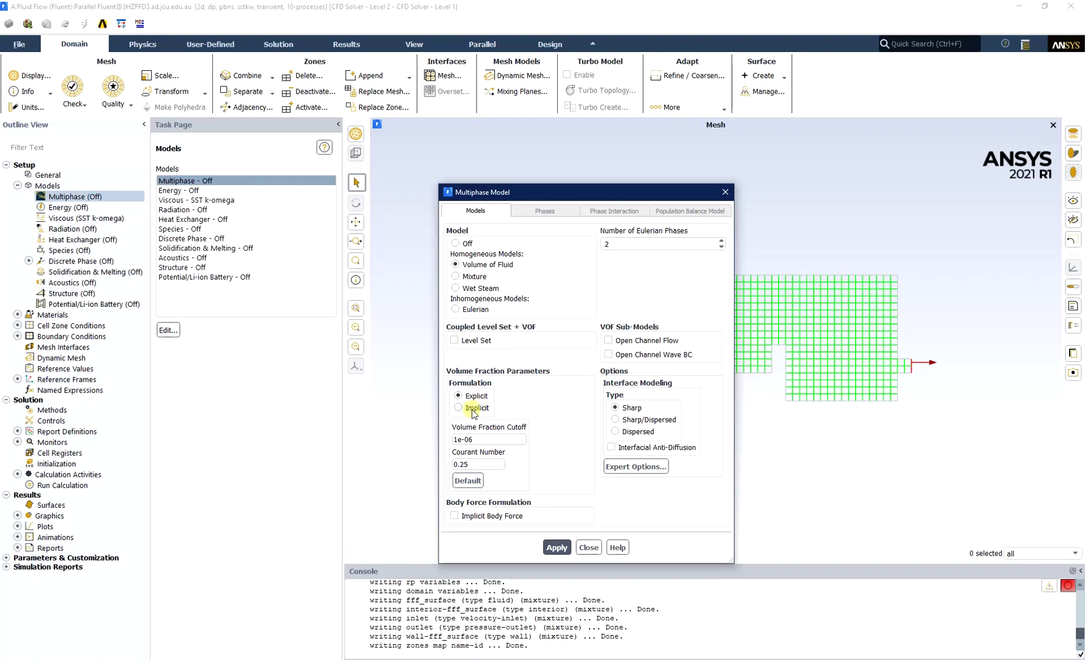
left_click(454, 517)
left_click(556, 548)
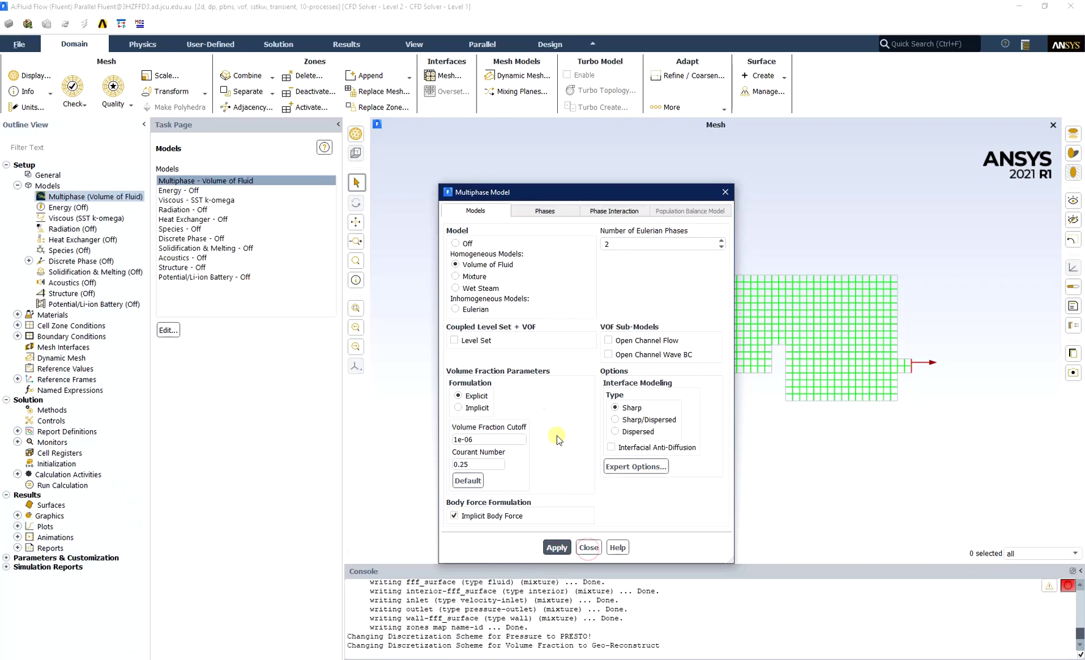
left_click(589, 548)
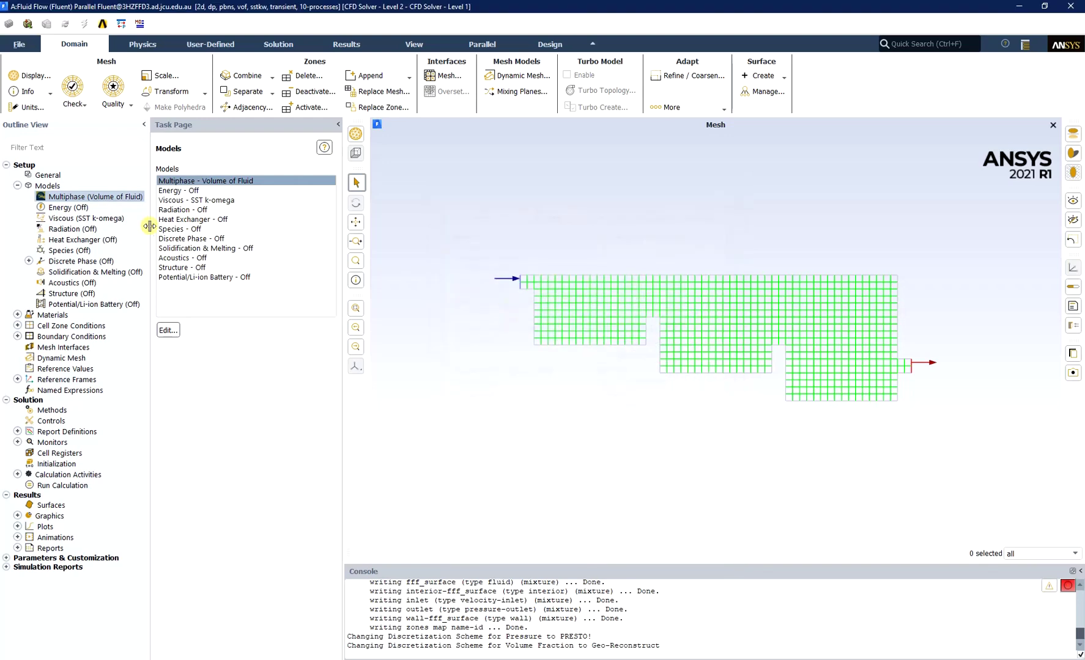
double_click(71, 219)
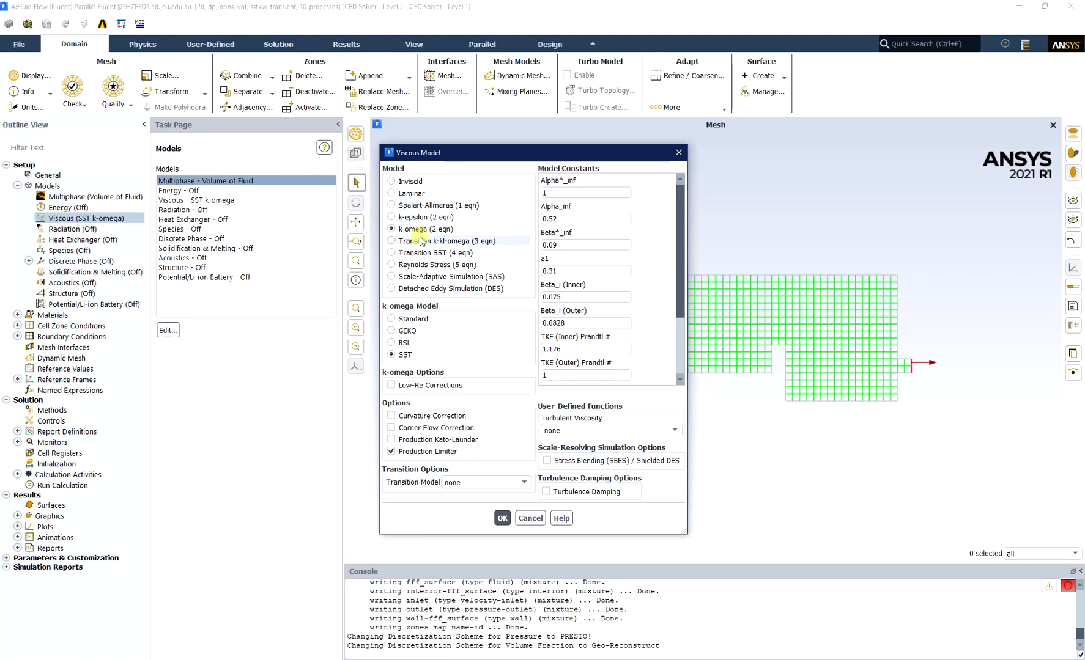
left_click(680, 153)
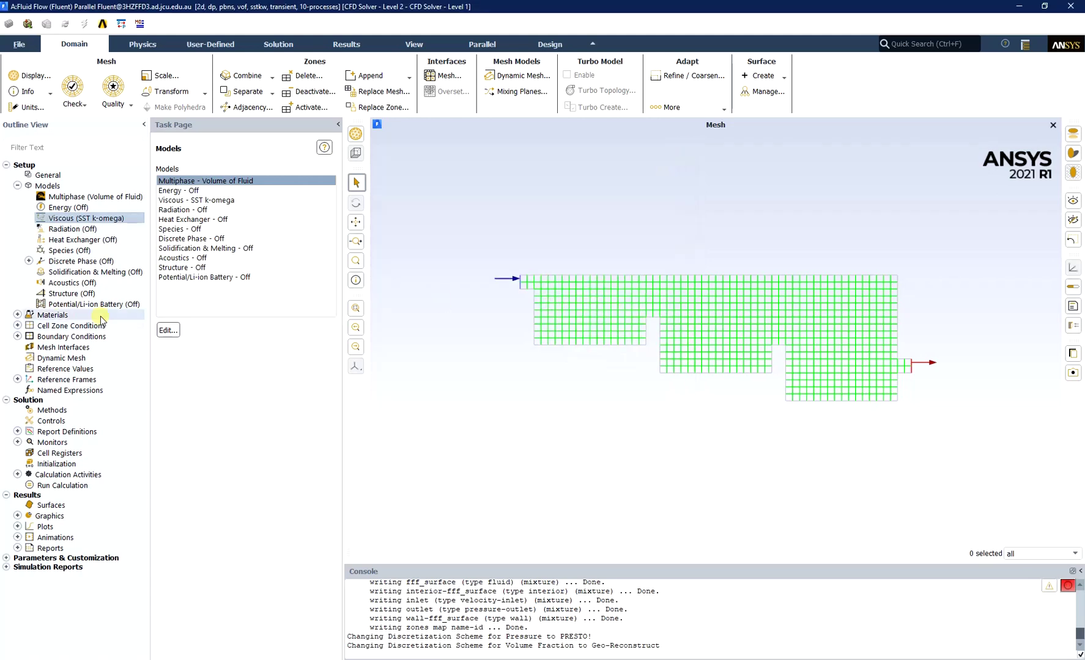
Copy water-liquid (h2o<l>) from the Fluent Database into the case's fluid materials
left_click(17, 314)
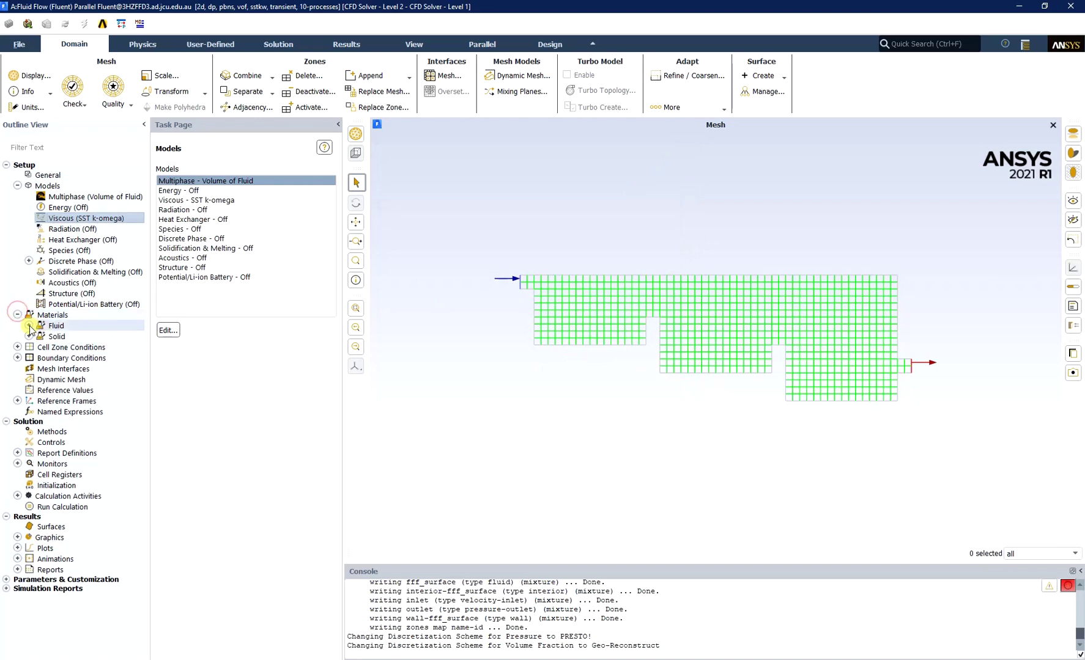
left_click(29, 326)
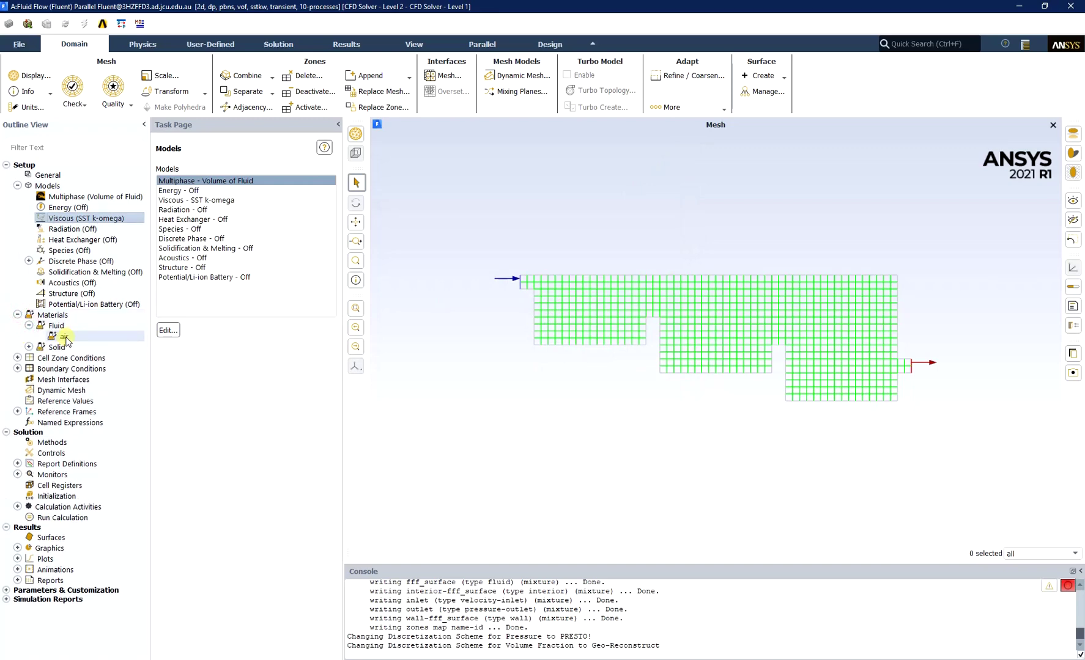
double_click(57, 315)
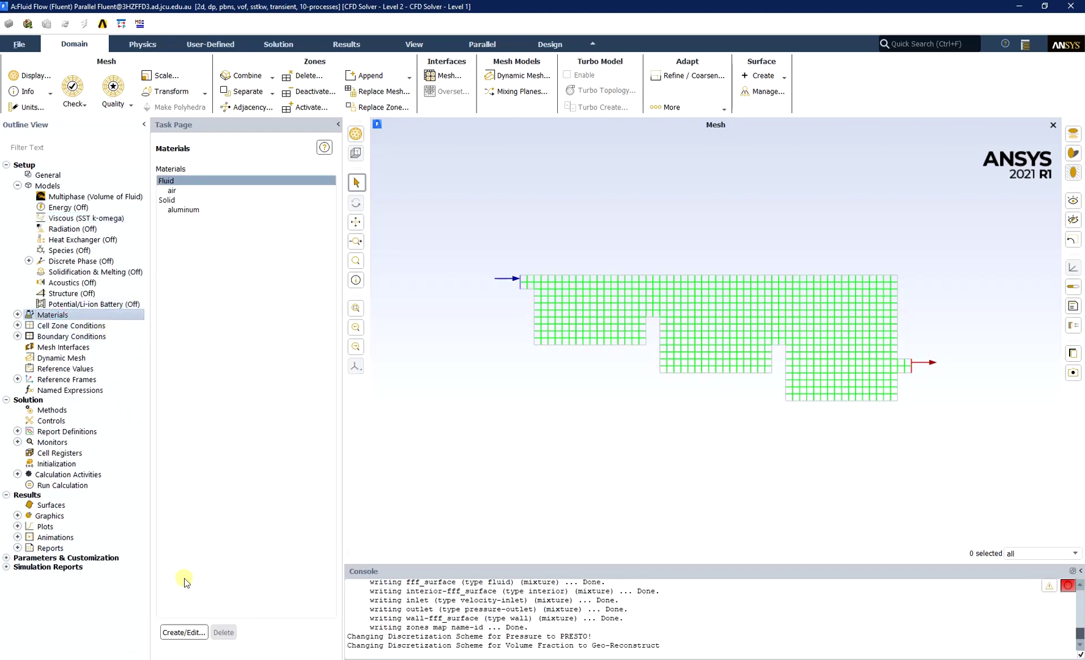
left_click(183, 632)
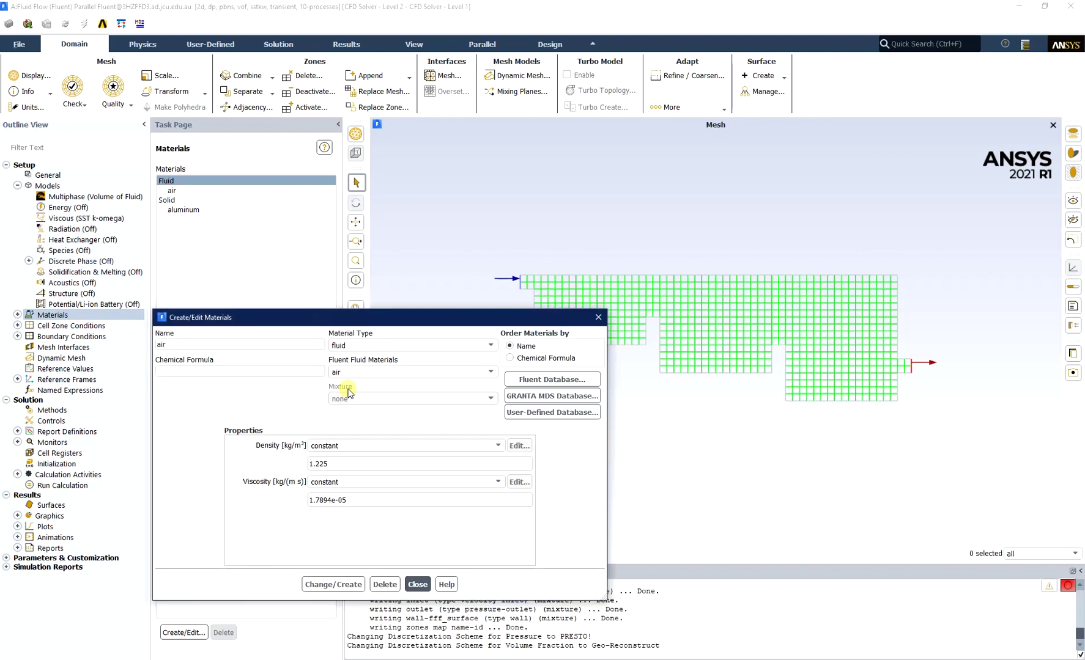
left_click(532, 380)
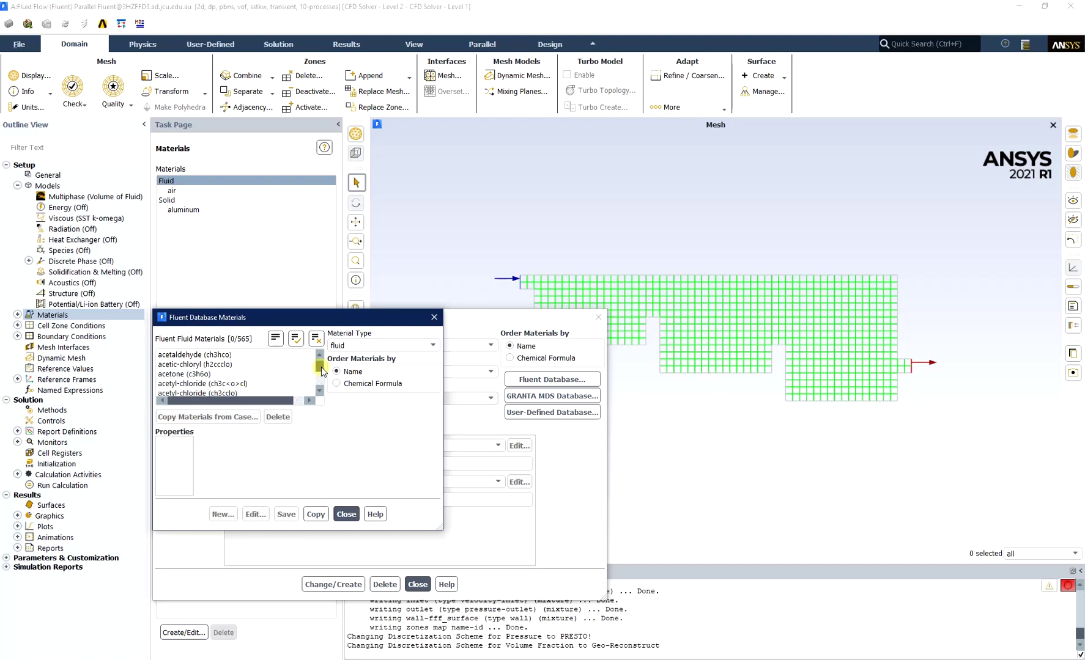
left_click_drag(319, 366, 320, 380)
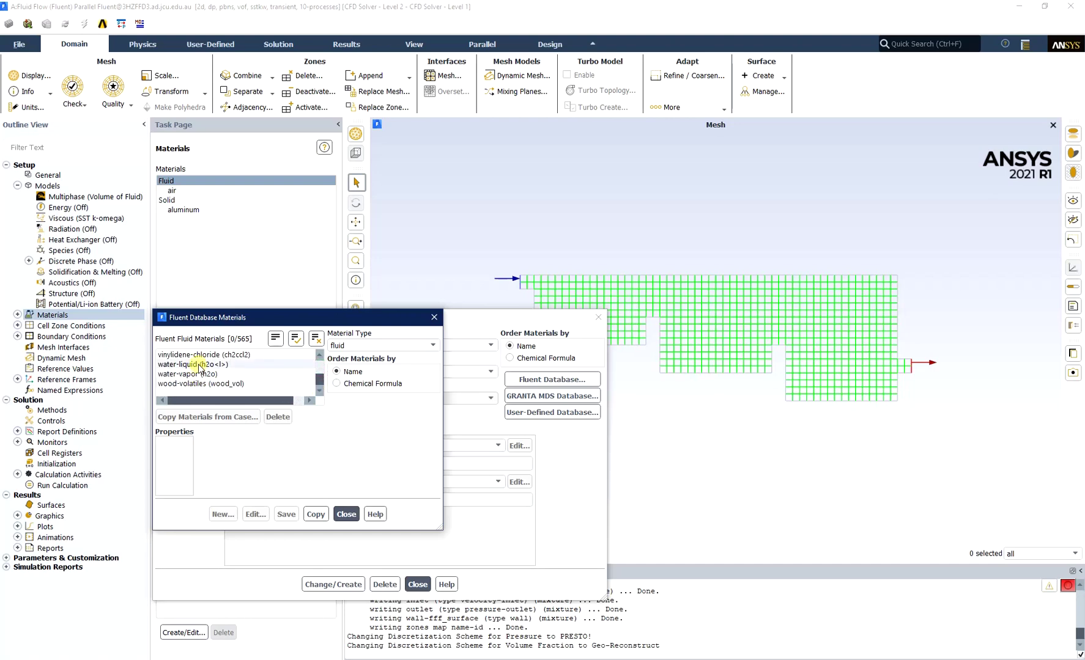
left_click(199, 365)
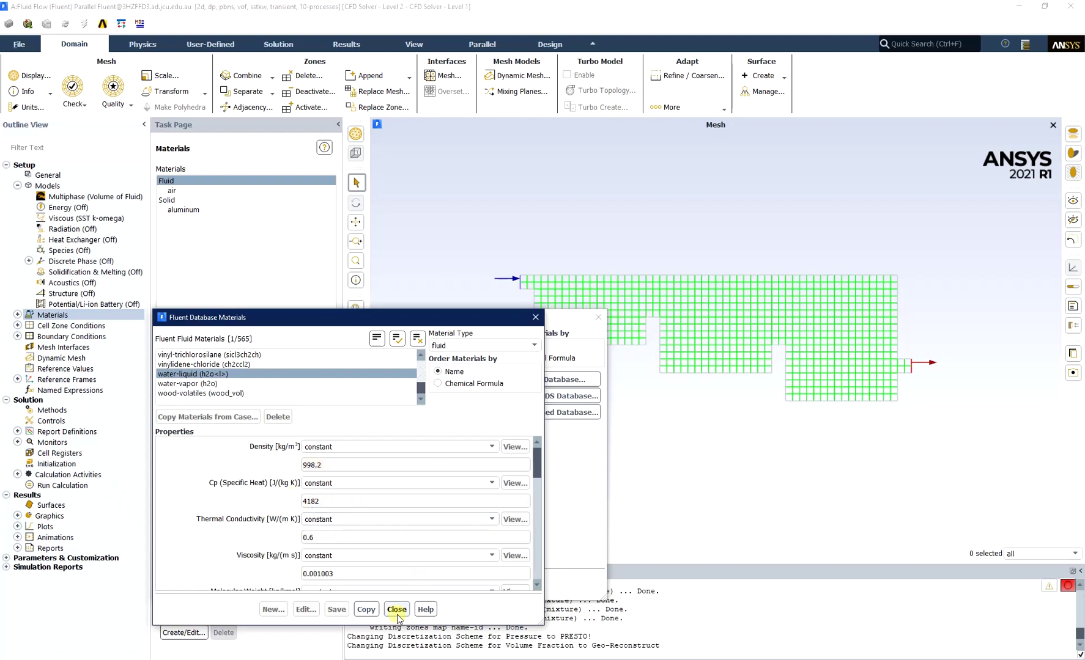
left_click(367, 609)
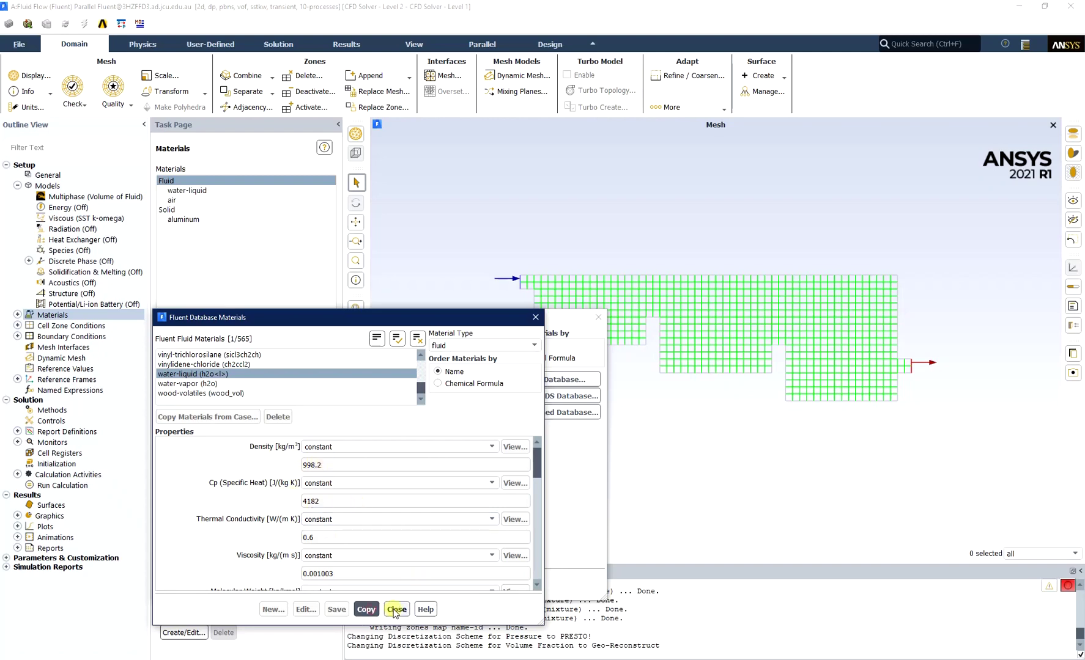
left_click(396, 610)
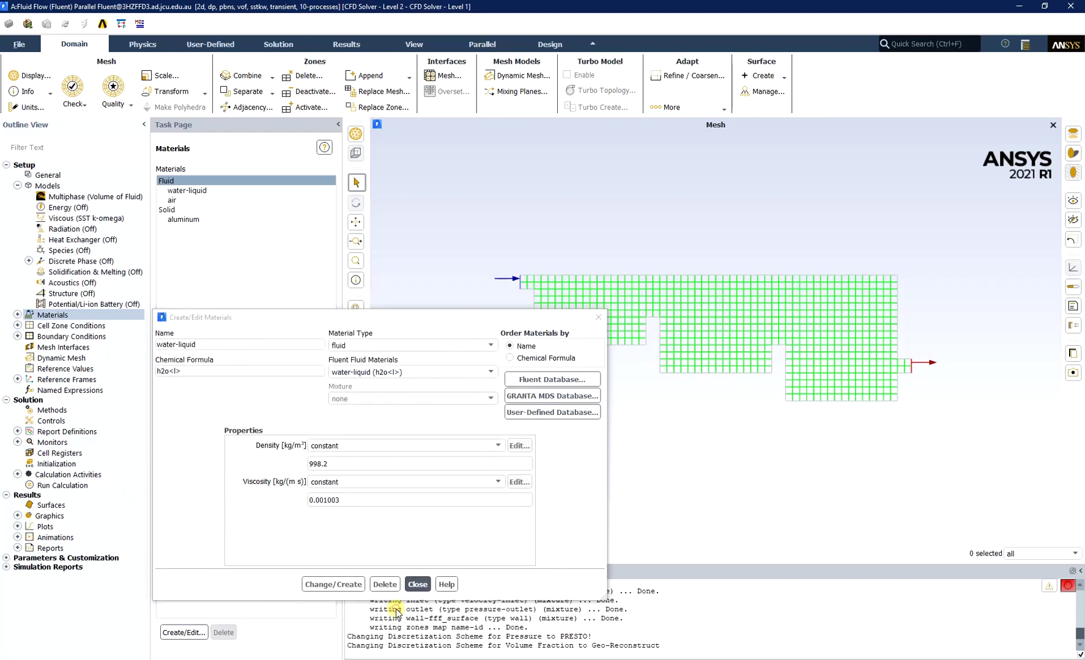
left_click(417, 584)
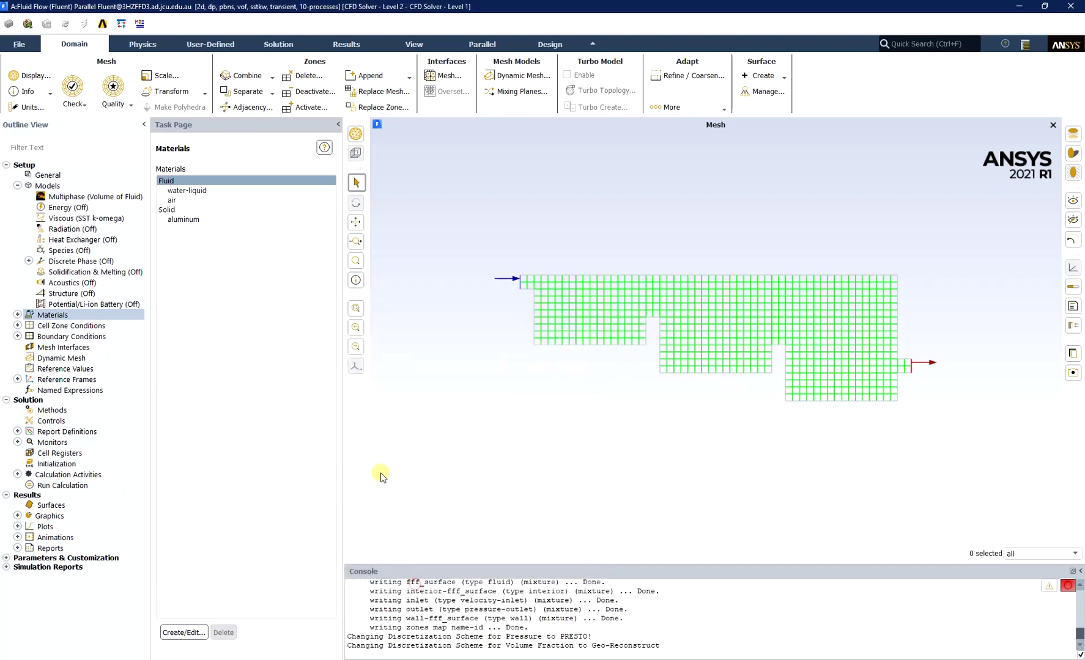
left_click(179, 181)
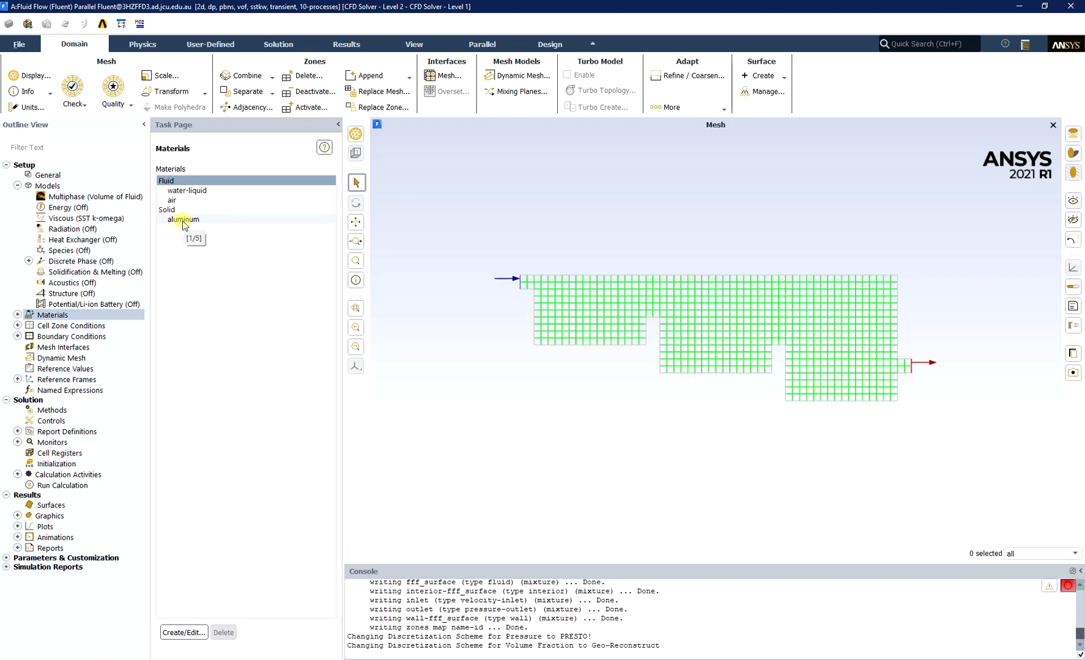
Rename the primary phase of the multiphase model as air and apply the change
double_click(61, 197)
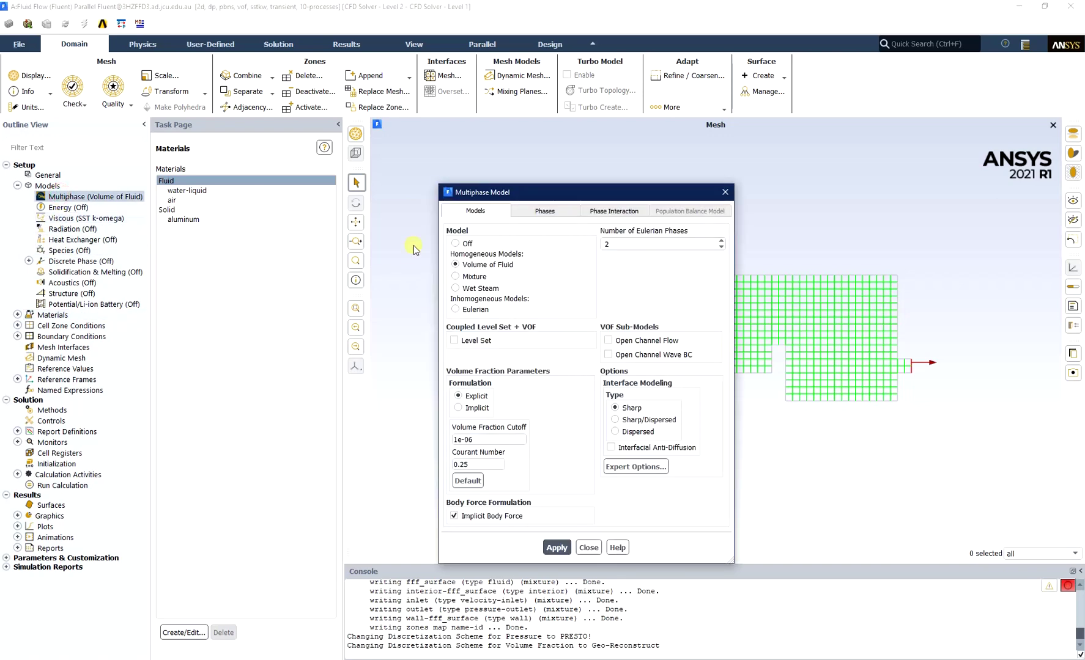
left_click(546, 211)
left_click_drag(640, 254, 570, 255)
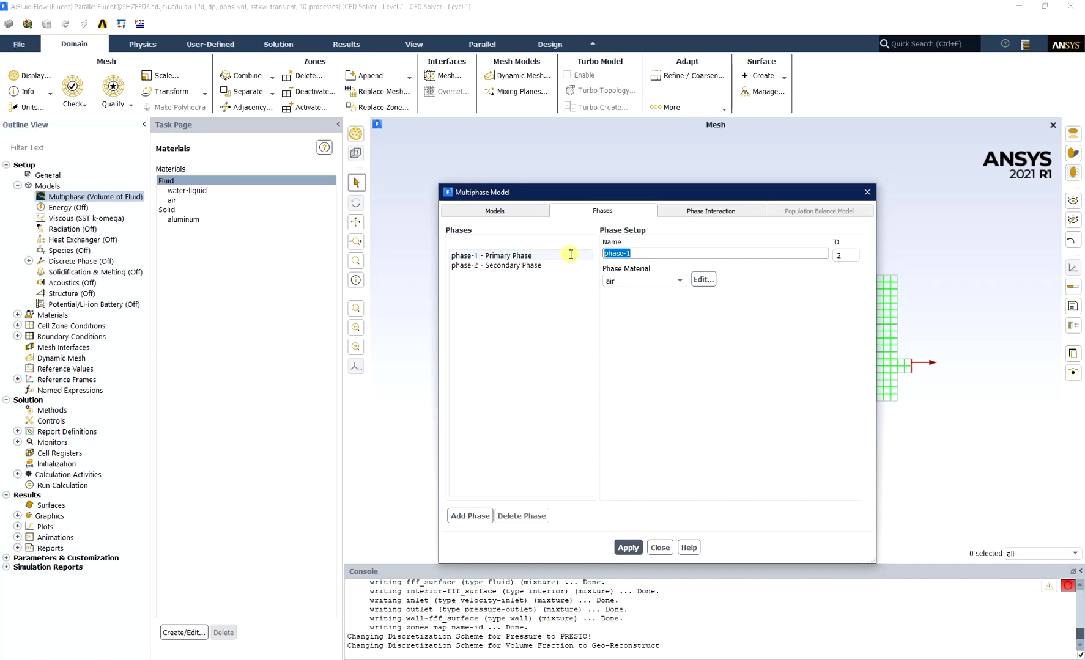
type("air")
left_click(569, 258)
left_click(629, 548)
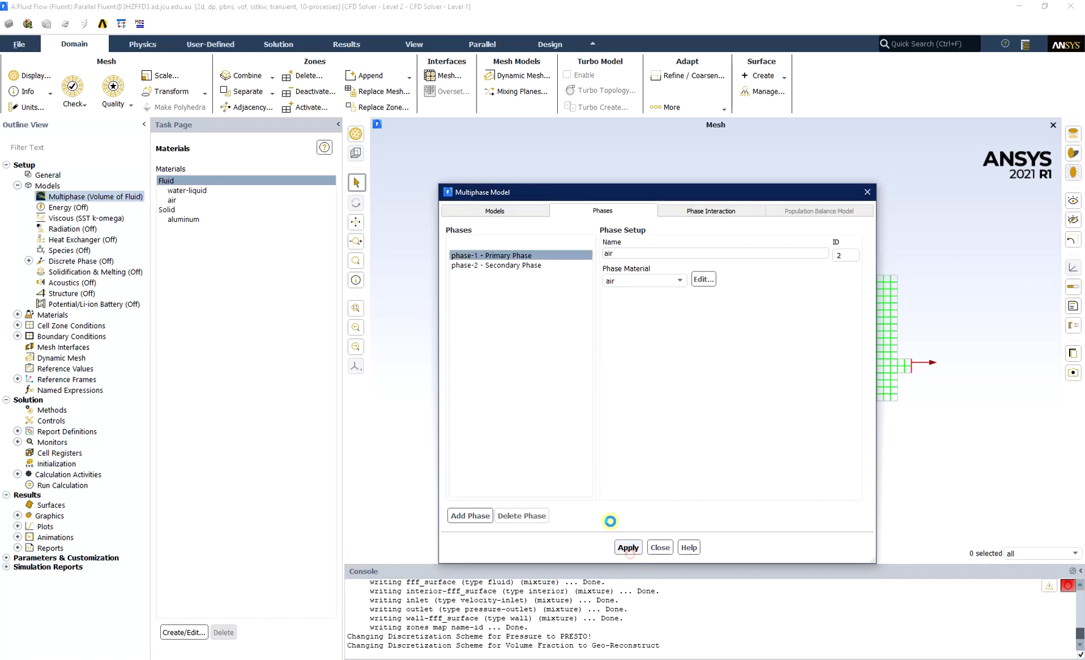
Assign water-liquid to the secondary phase, rename it water, and close the multiphase settings
left_click(474, 270)
left_click(636, 280)
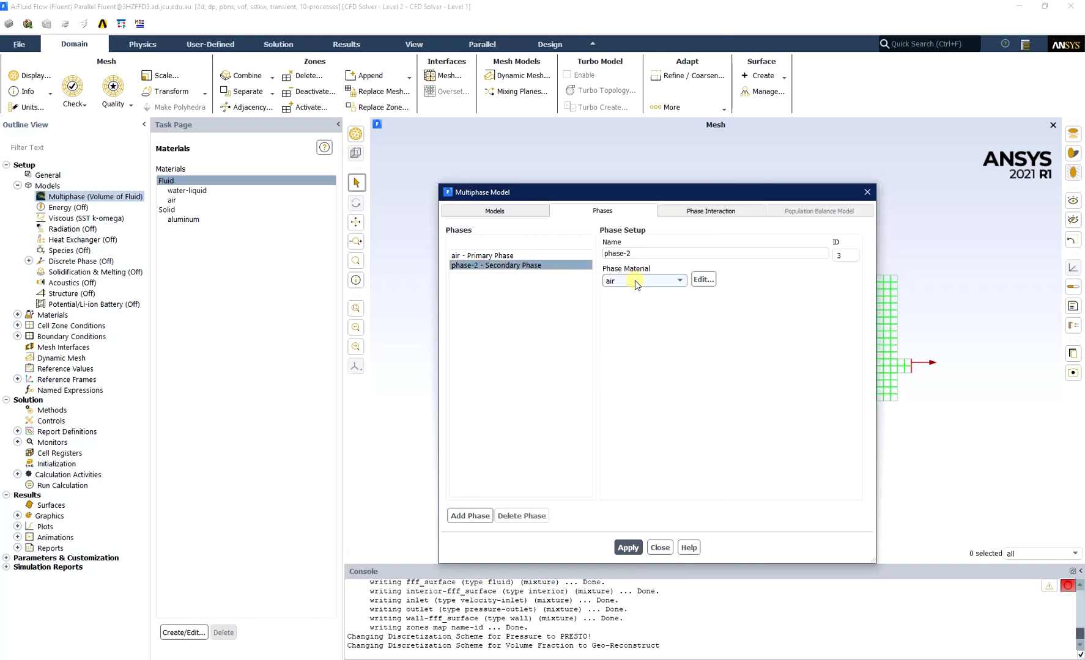
left_click(630, 294)
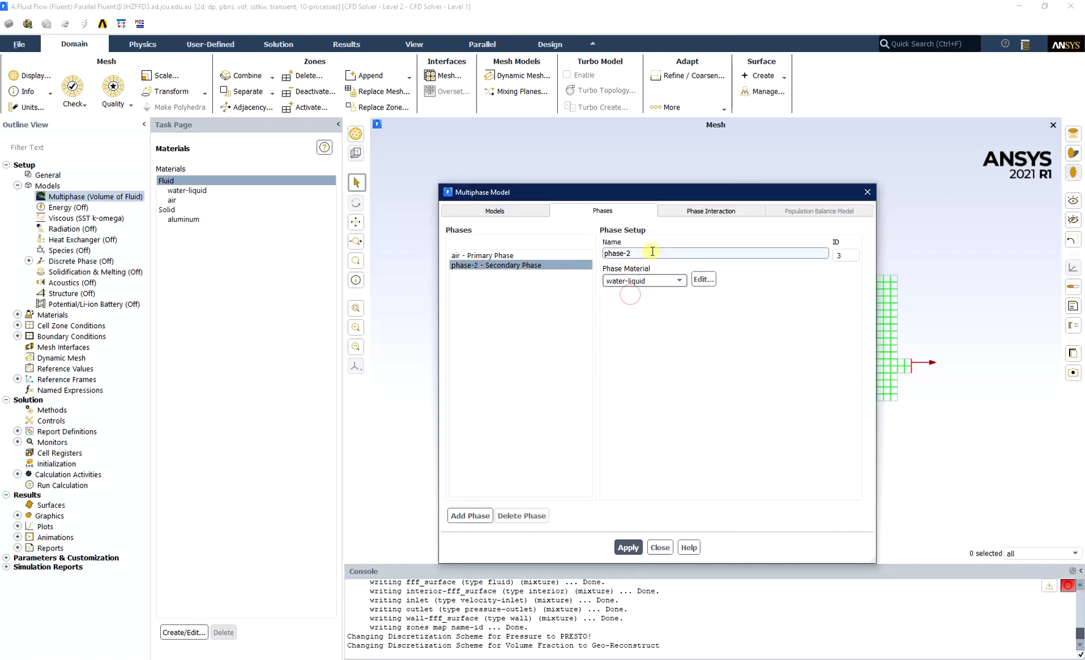
left_click_drag(625, 253, 604, 253)
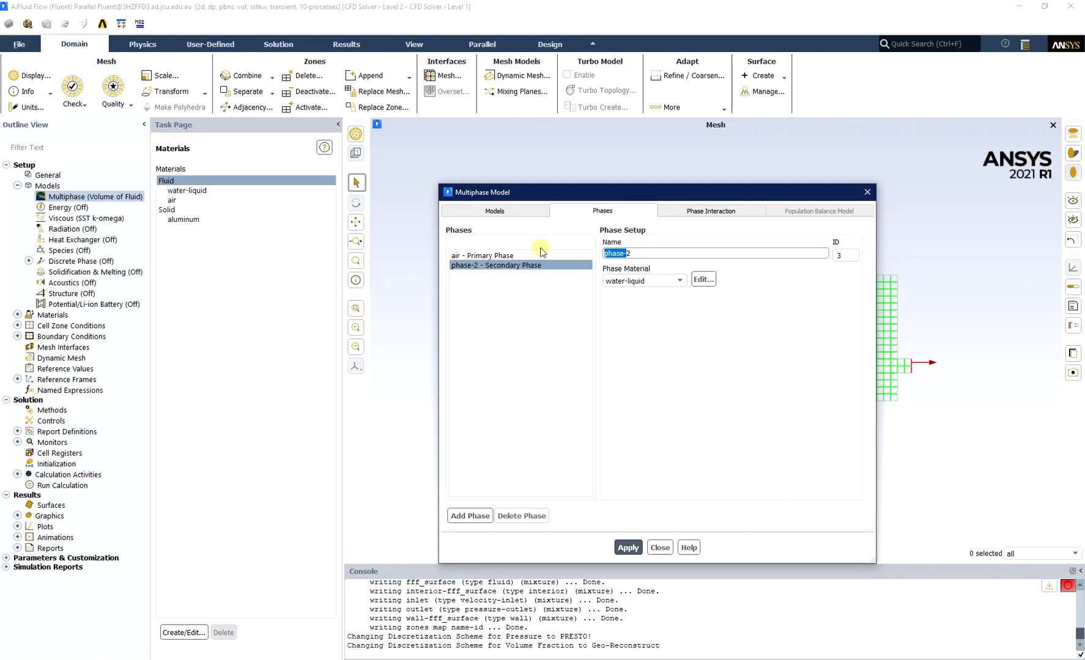
type("wate")
type("r")
key("Delete")
left_click(628, 547)
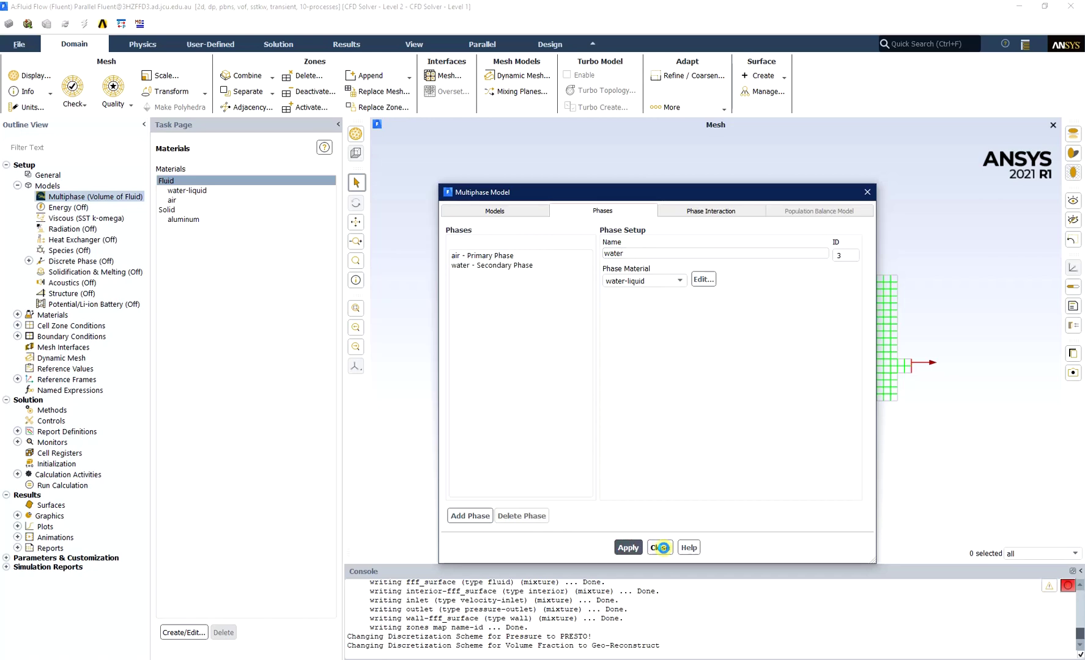
left_click(663, 548)
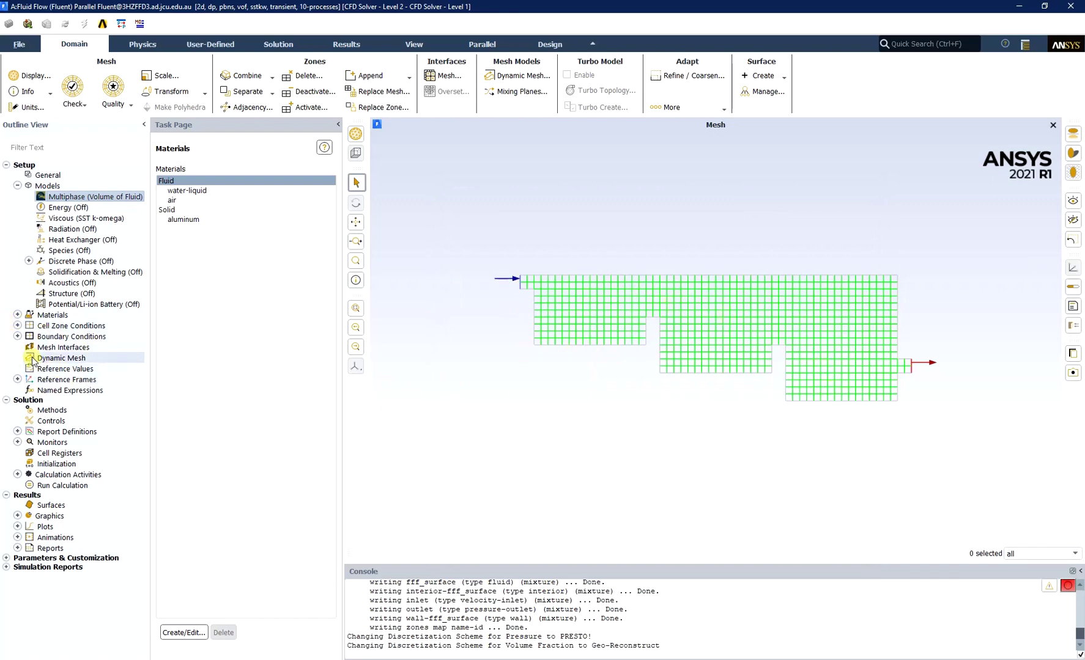
Set the inlet boundary's mixture velocity magnitude to 0.1 m/s
left_click(18, 337)
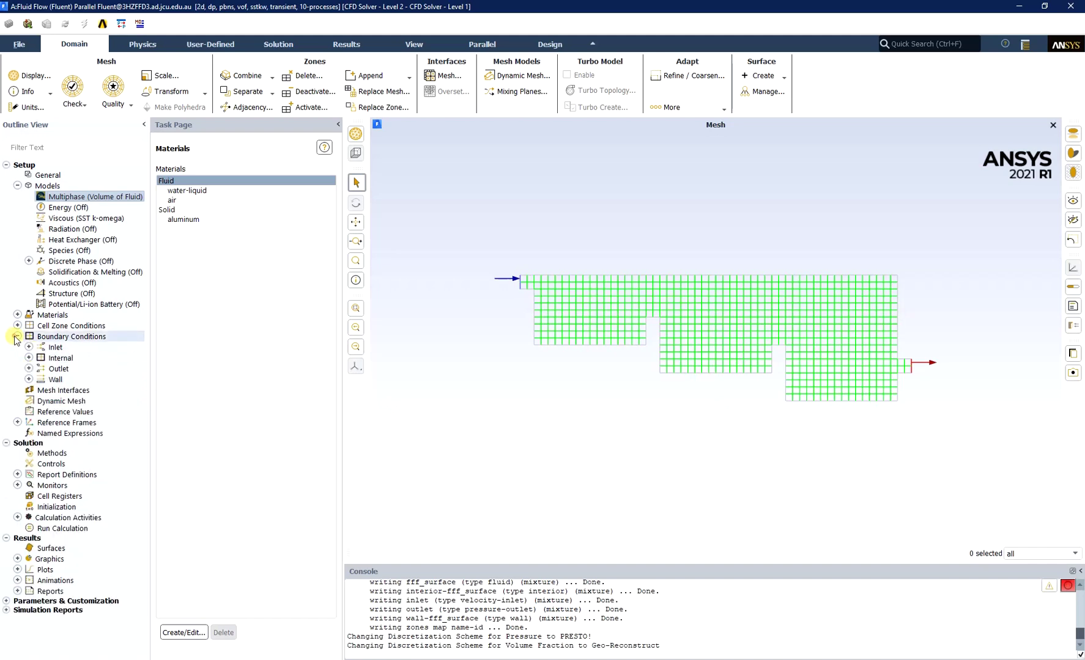
double_click(56, 348)
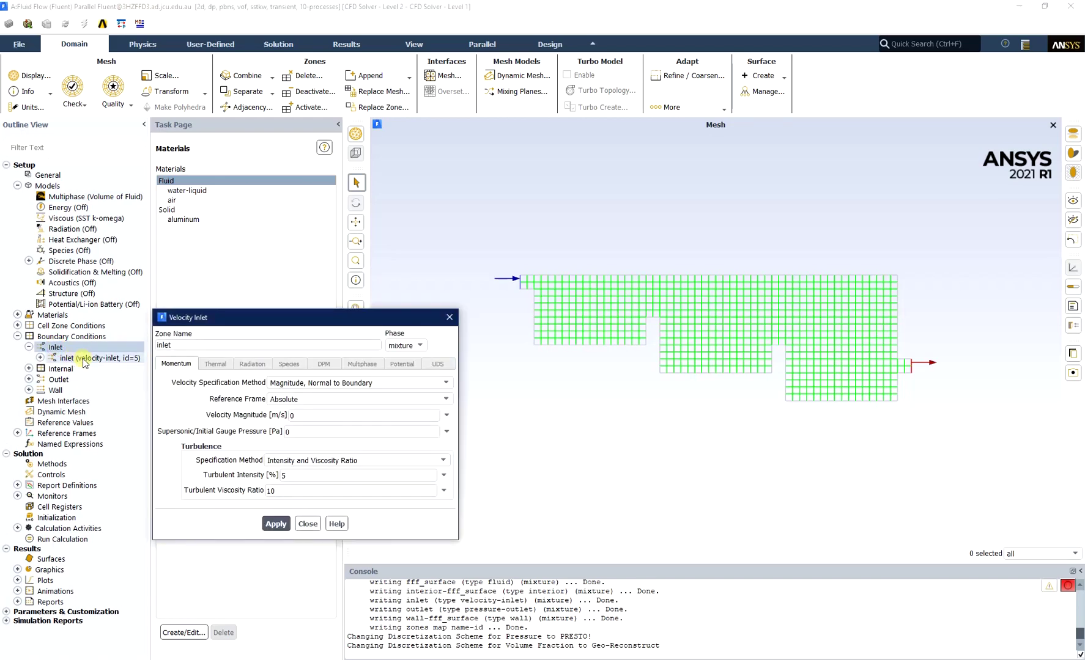
double_click(292, 415)
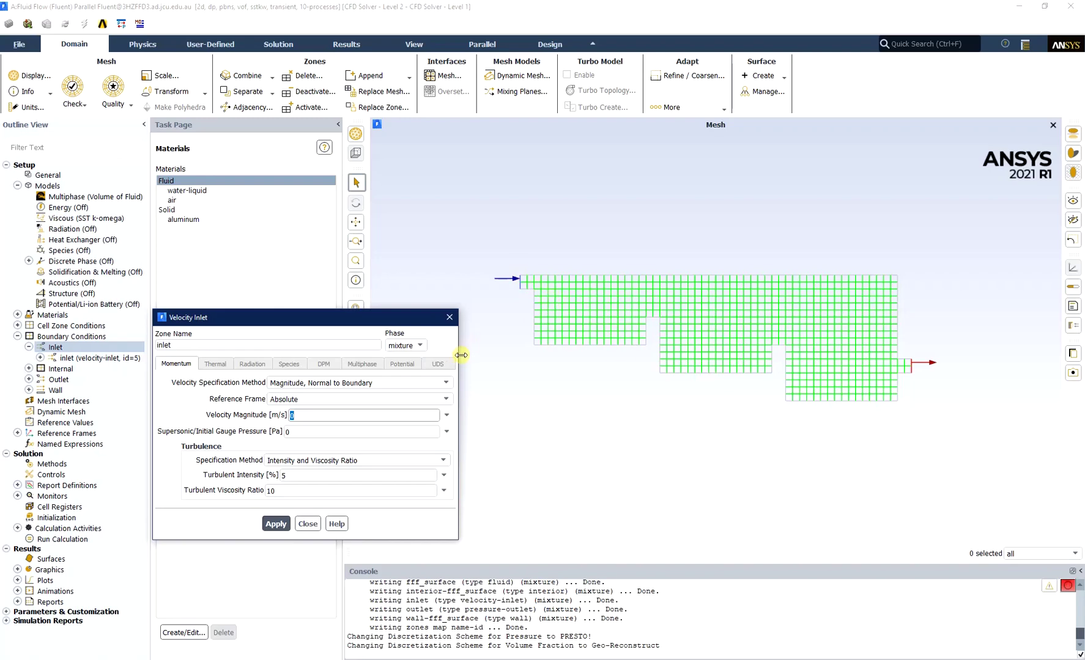
left_click(311, 416)
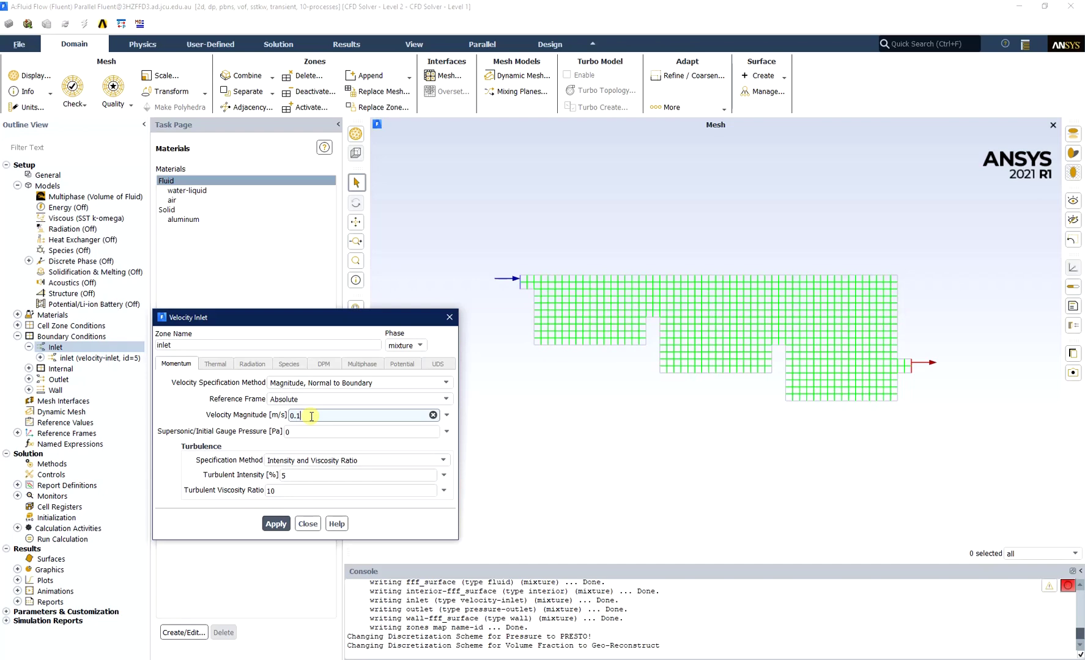
left_click(274, 525)
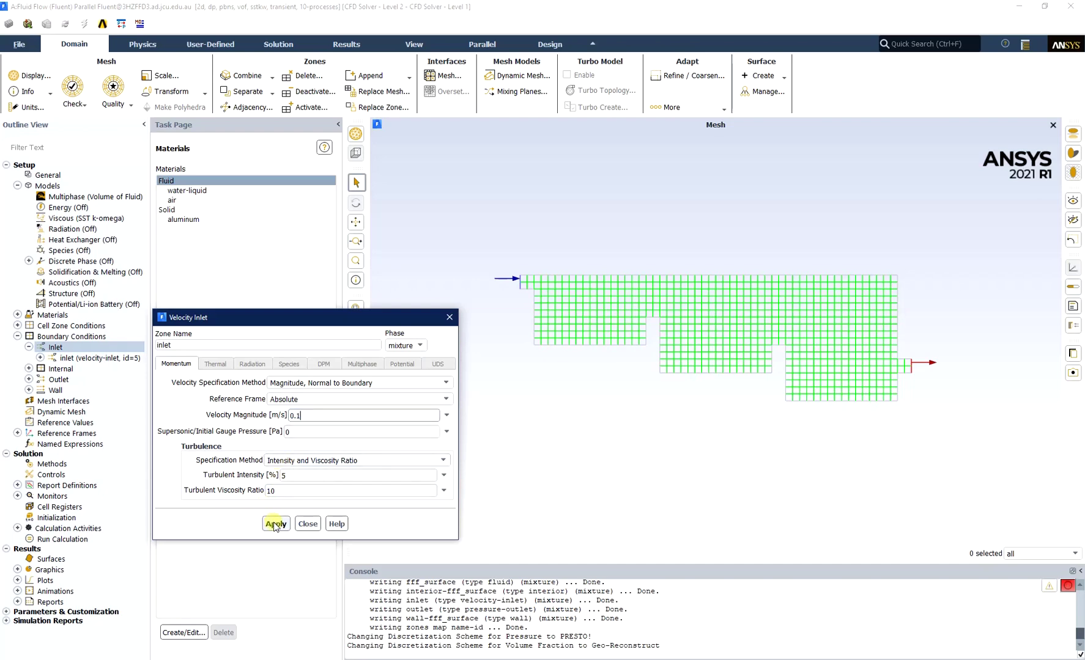
left_click(308, 524)
Set the water phase's volume fraction at the inlet to 1, apply it and close the inlet settings
left_click(41, 358)
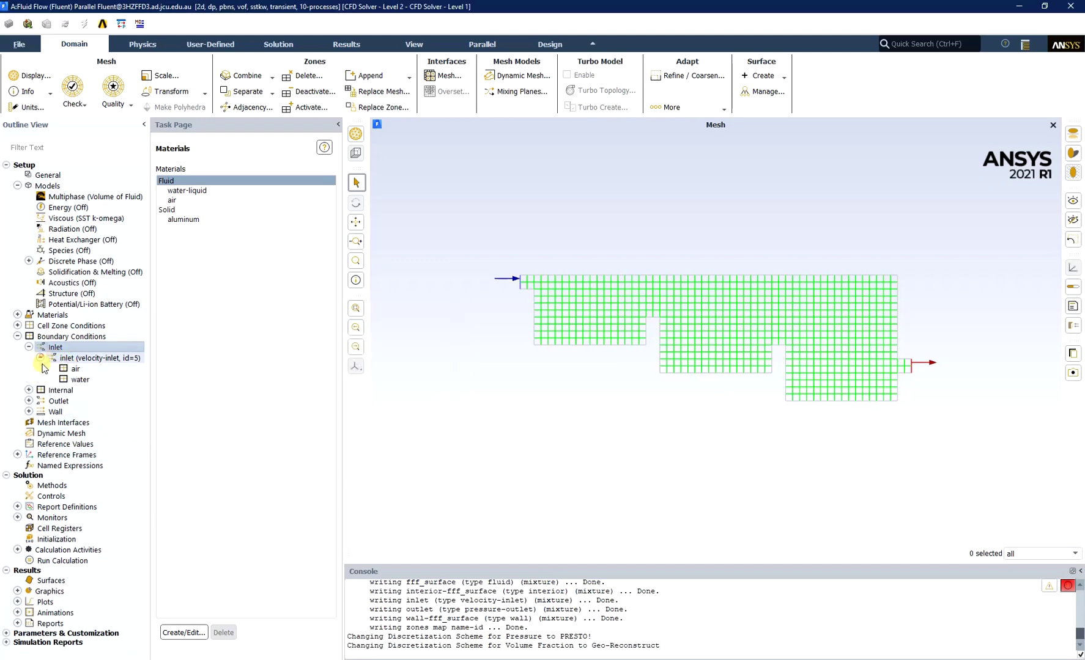
left_click(70, 380)
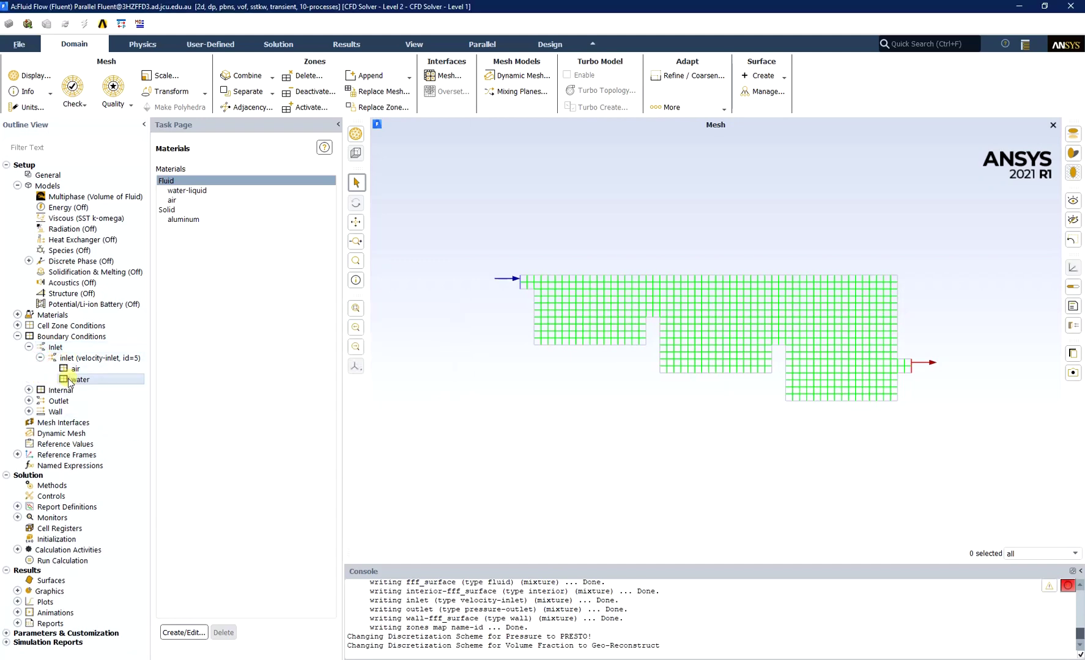
double_click(69, 380)
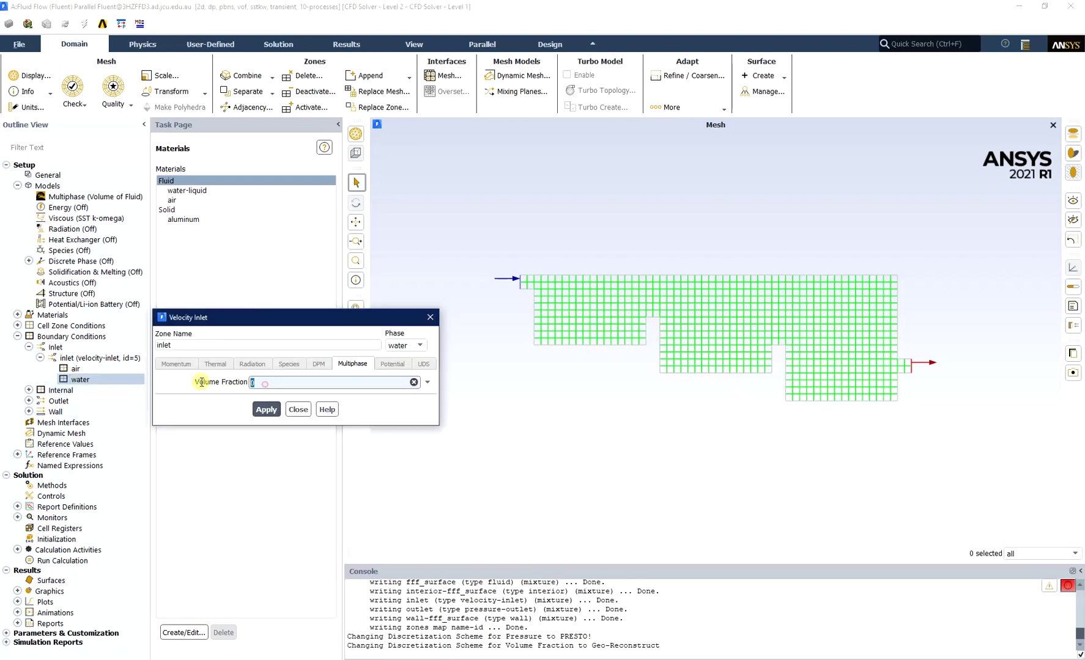
left_click(202, 383)
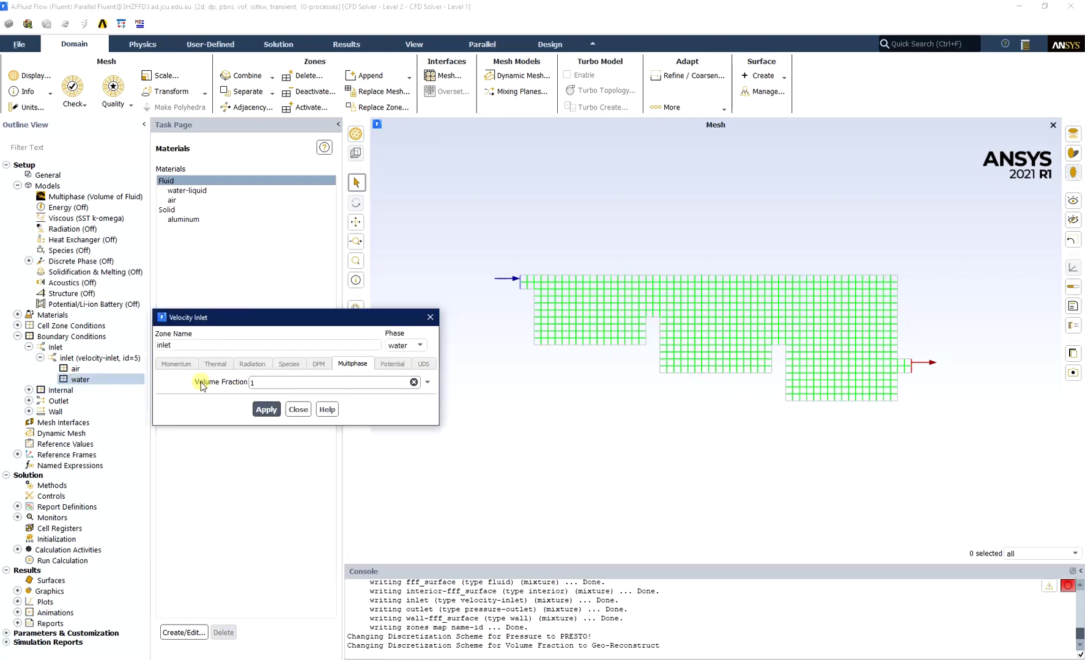
left_click(265, 414)
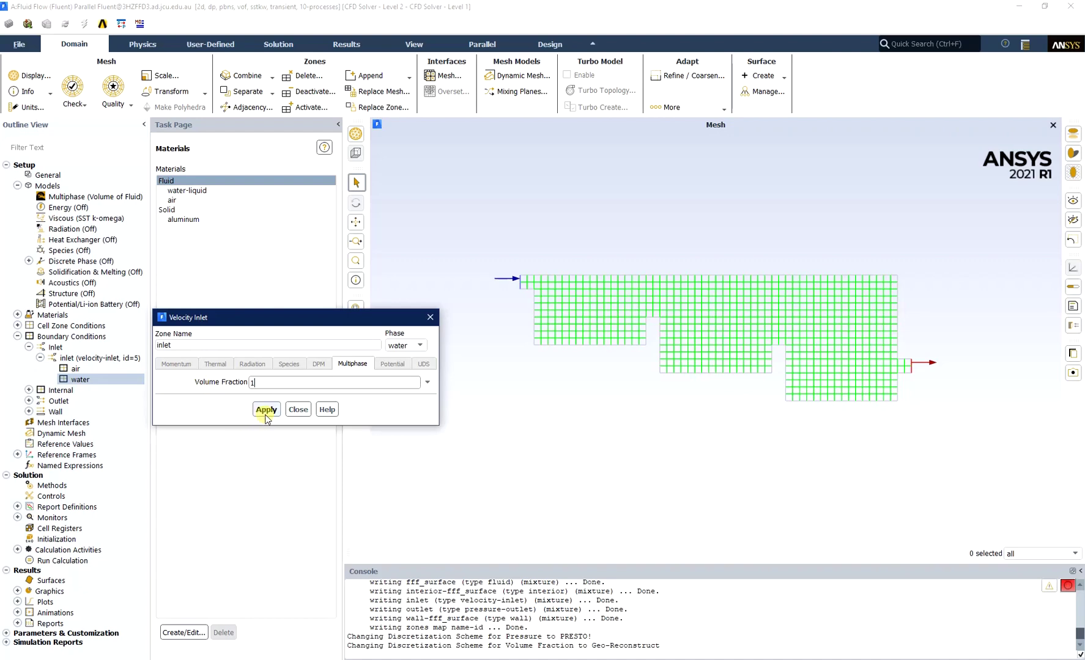
left_click(266, 410)
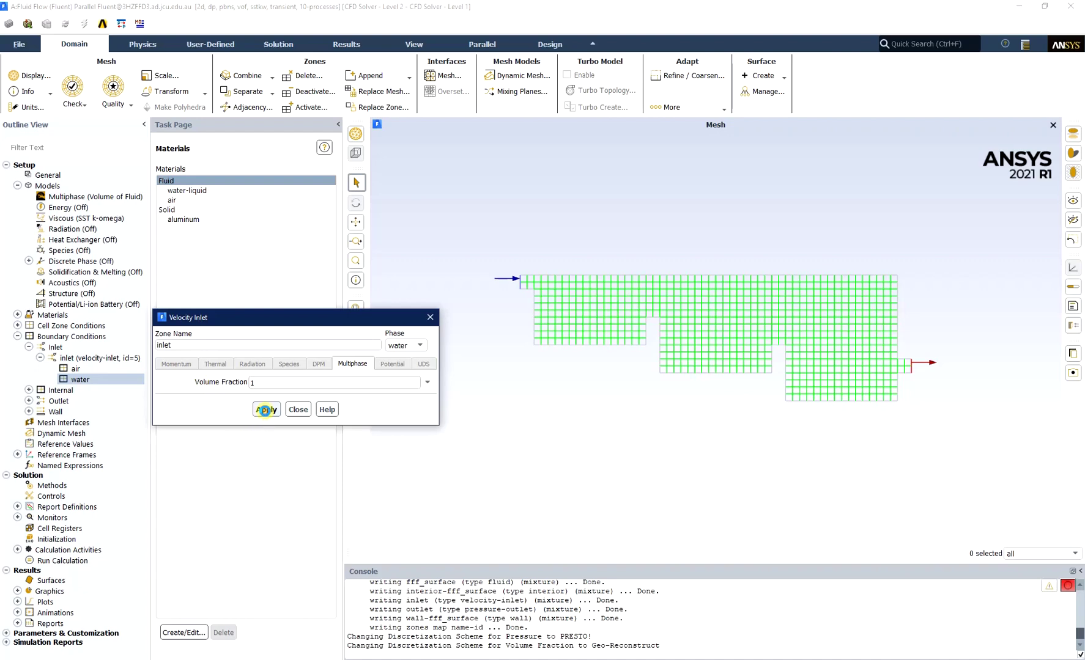
left_click(298, 410)
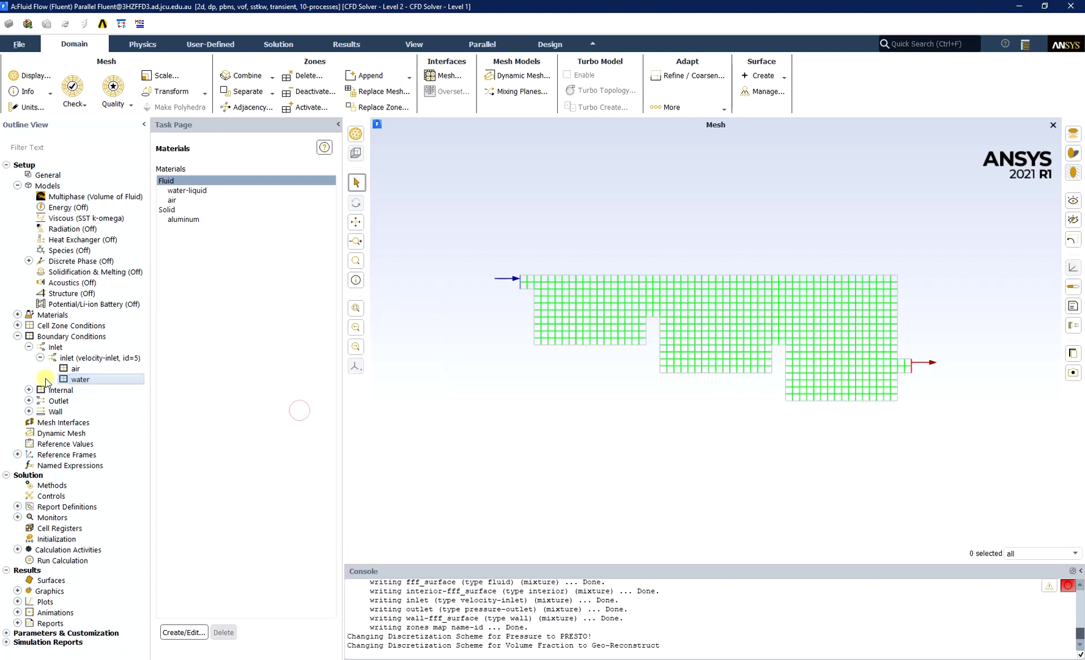
Apply the pressure outlet's mixture conditions with a gauge pressure of 0 Pa and close its settings
left_click(29, 401)
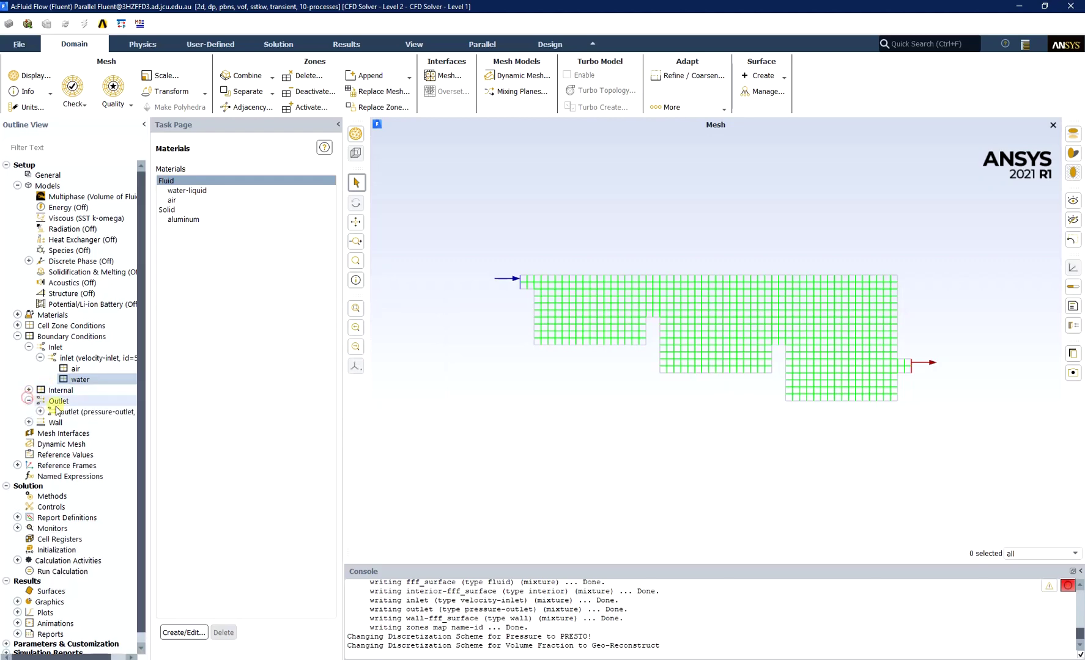
double_click(79, 412)
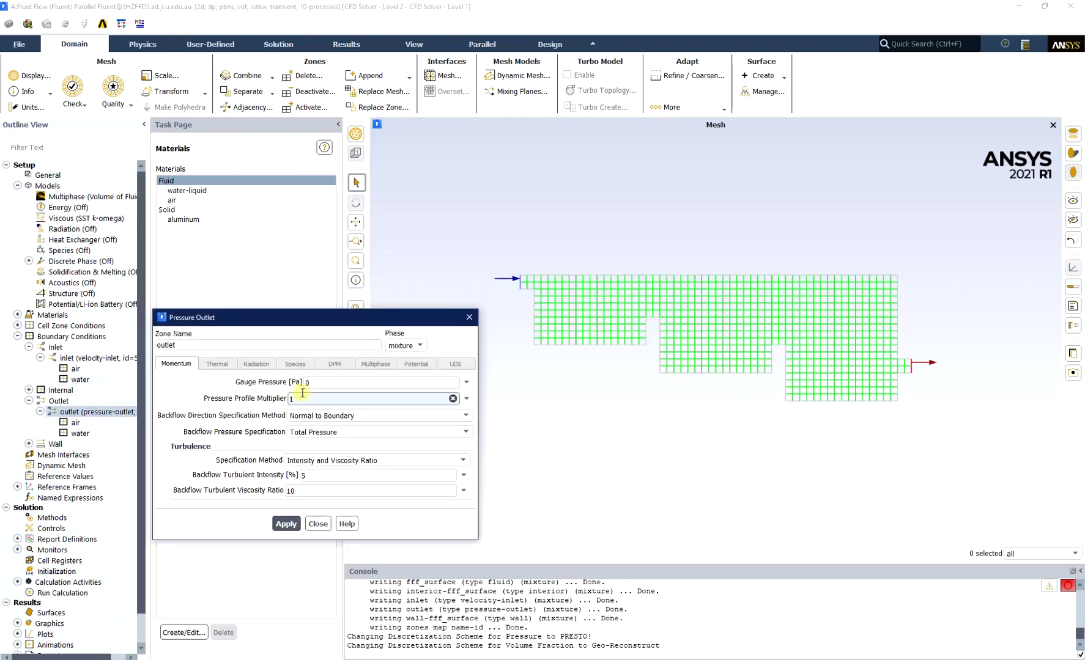
left_click(306, 382)
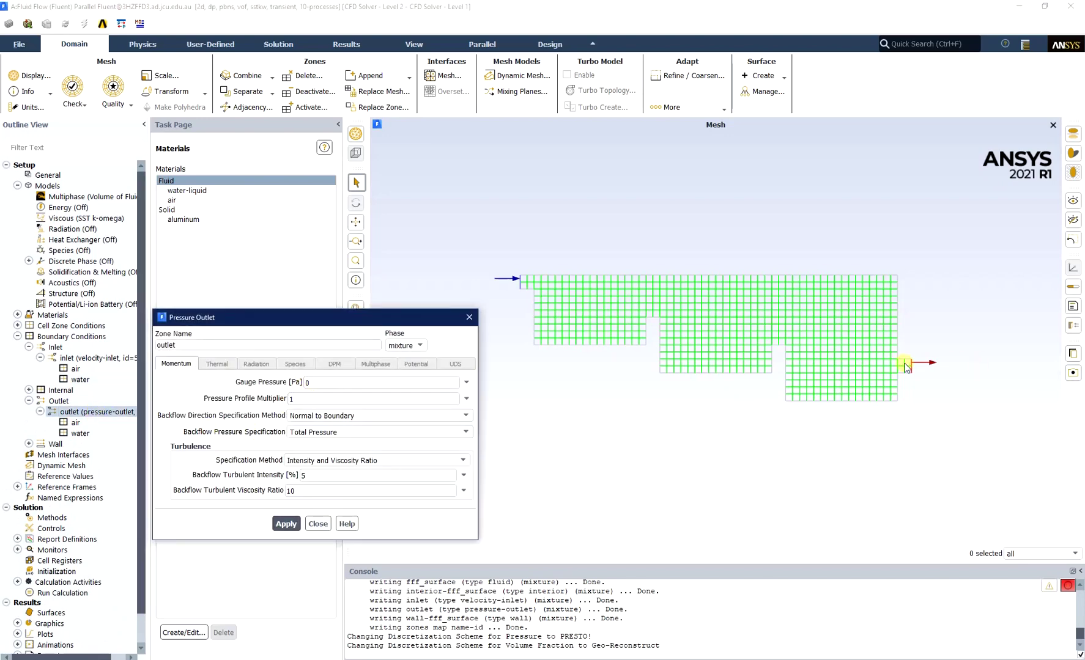
left_click(286, 524)
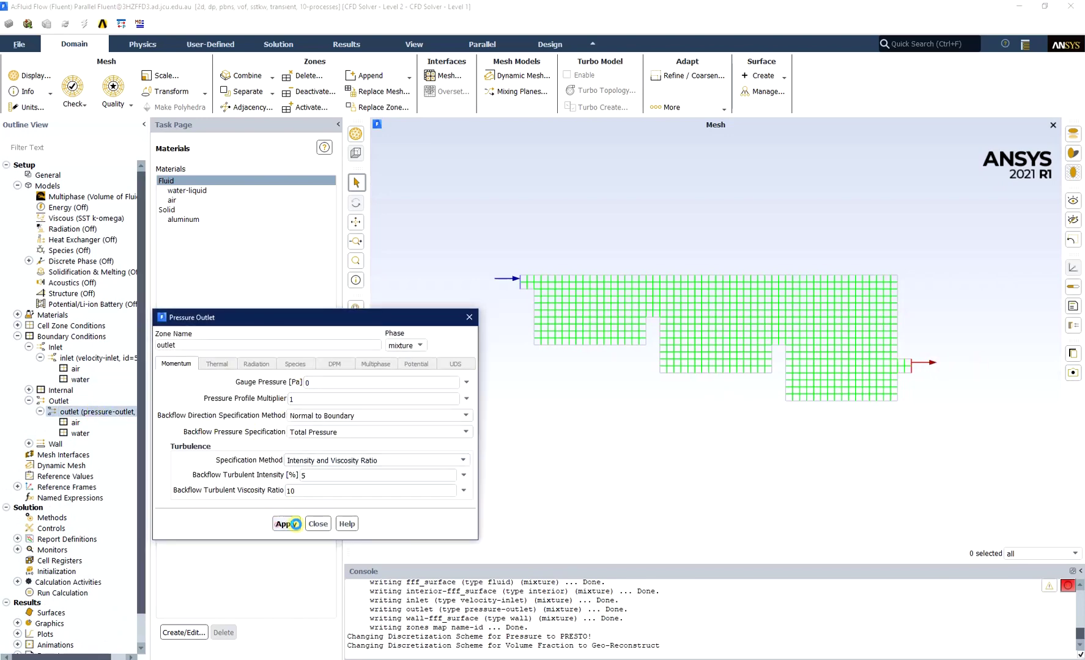
left_click(317, 524)
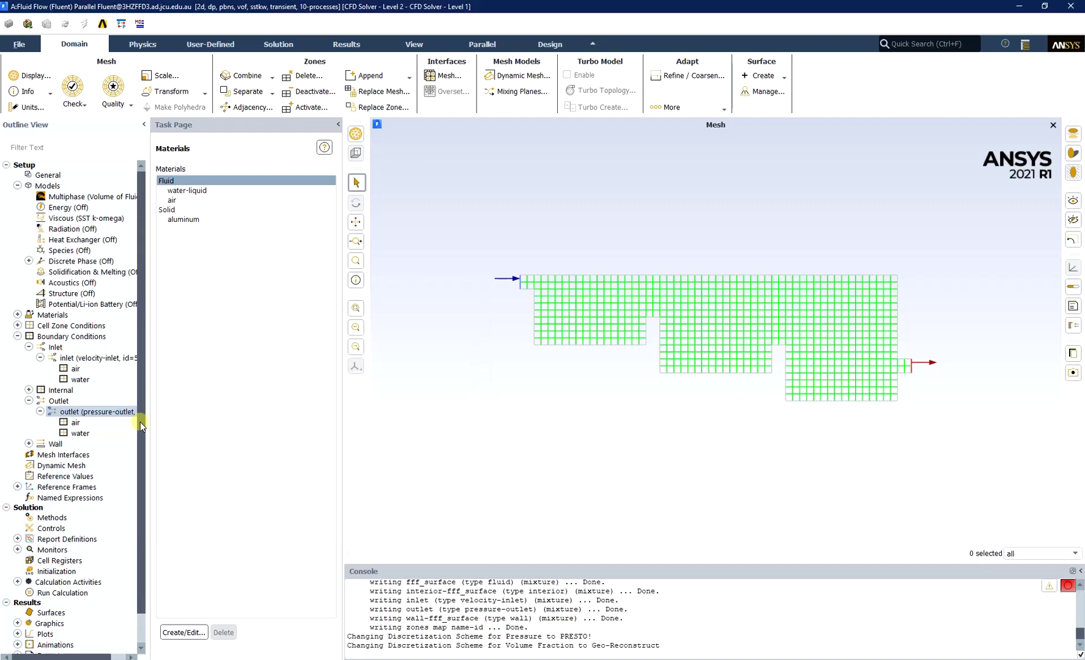
Apply the wall-fff_surface boundary as a stationary no-slip wall with a roughness height of 0 m and close its settings
left_click(29, 444)
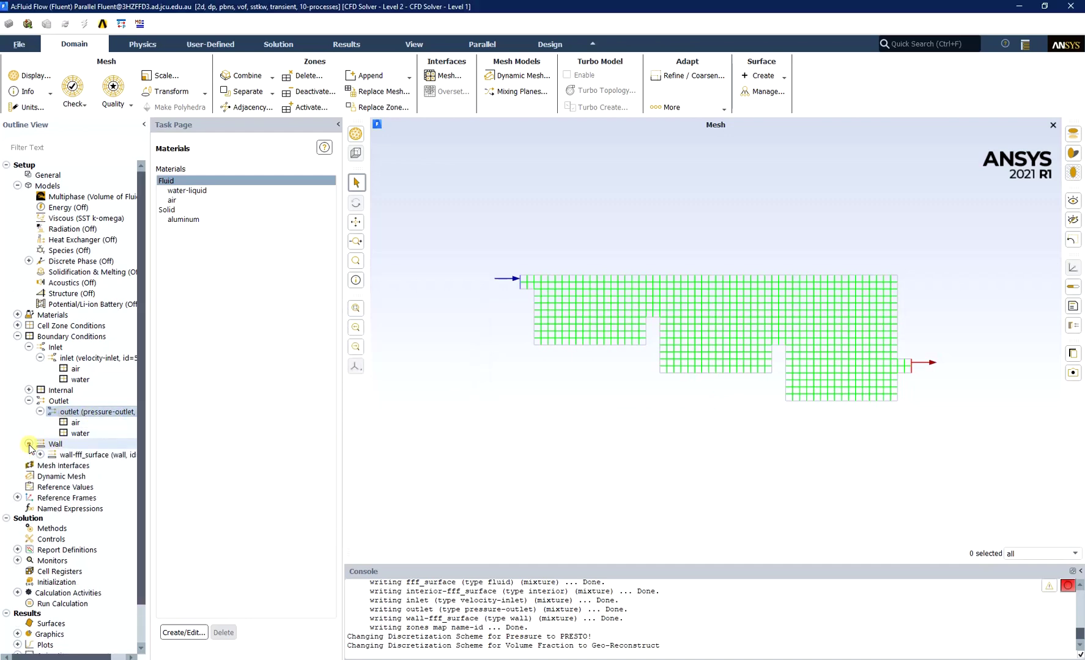
double_click(63, 449)
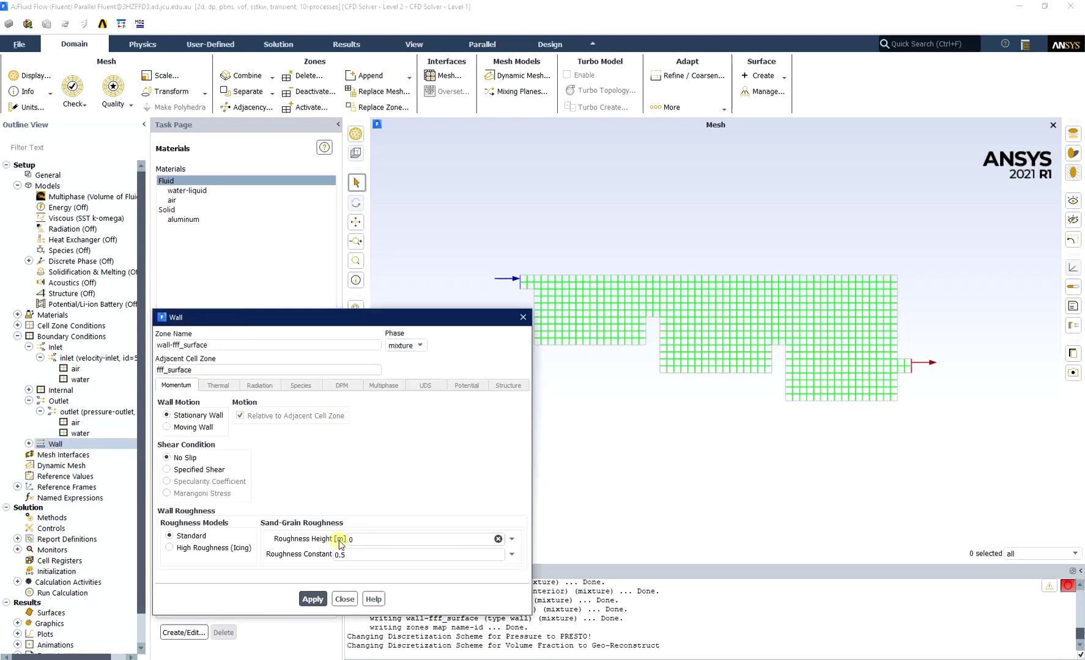
left_click(363, 539)
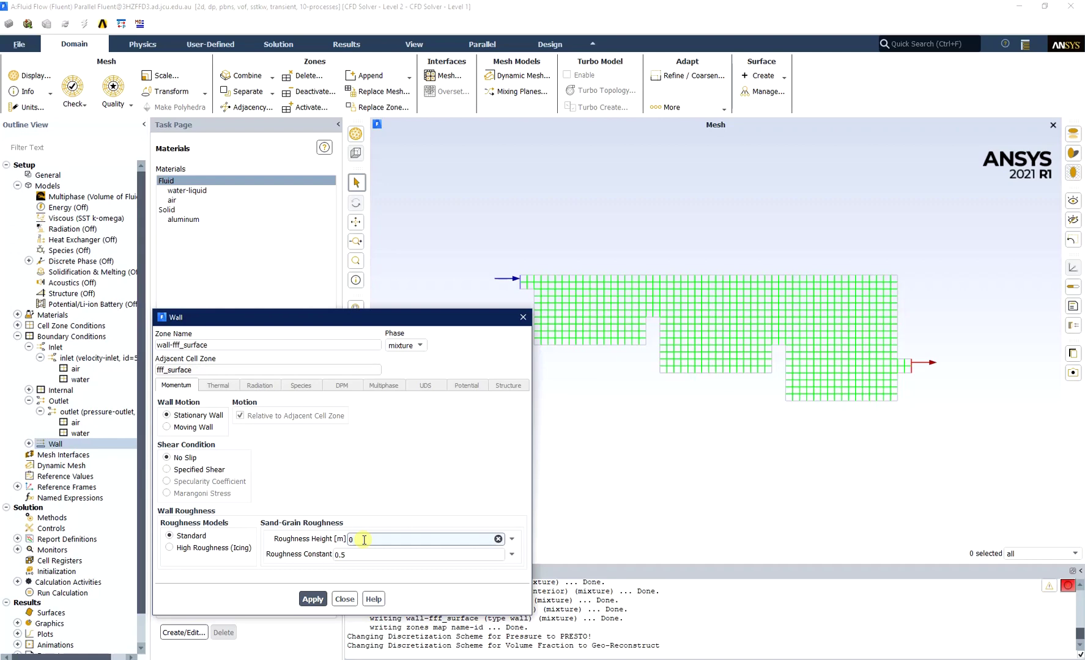
left_click(313, 599)
left_click(344, 600)
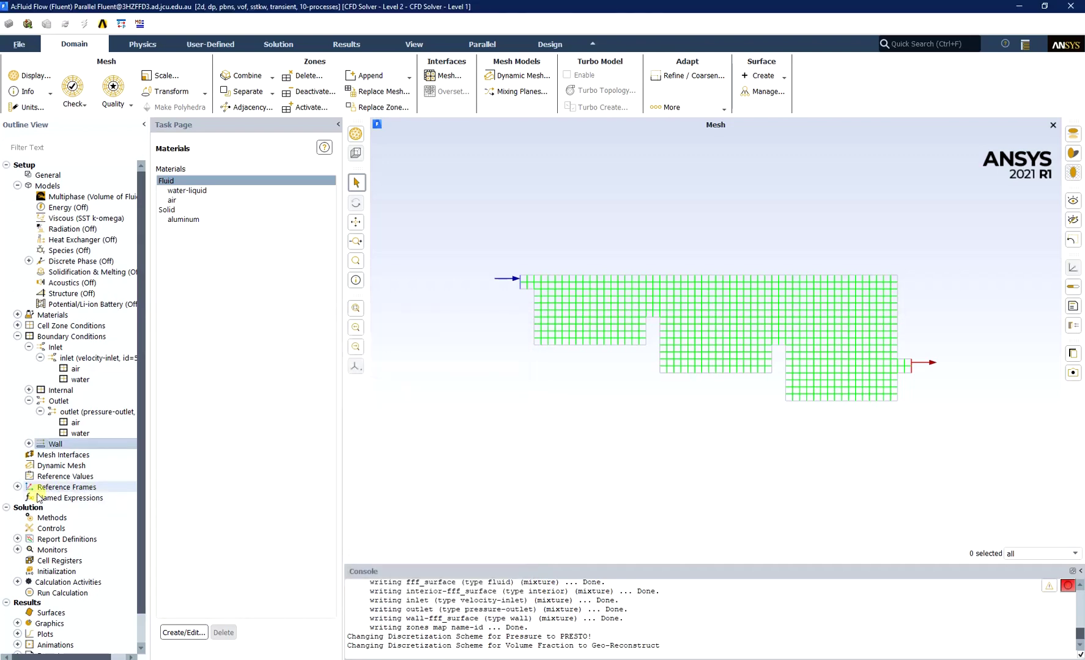
Review the solution methods and initialize the solution with Hybrid Initialization
scroll(40, 495, "down", 1)
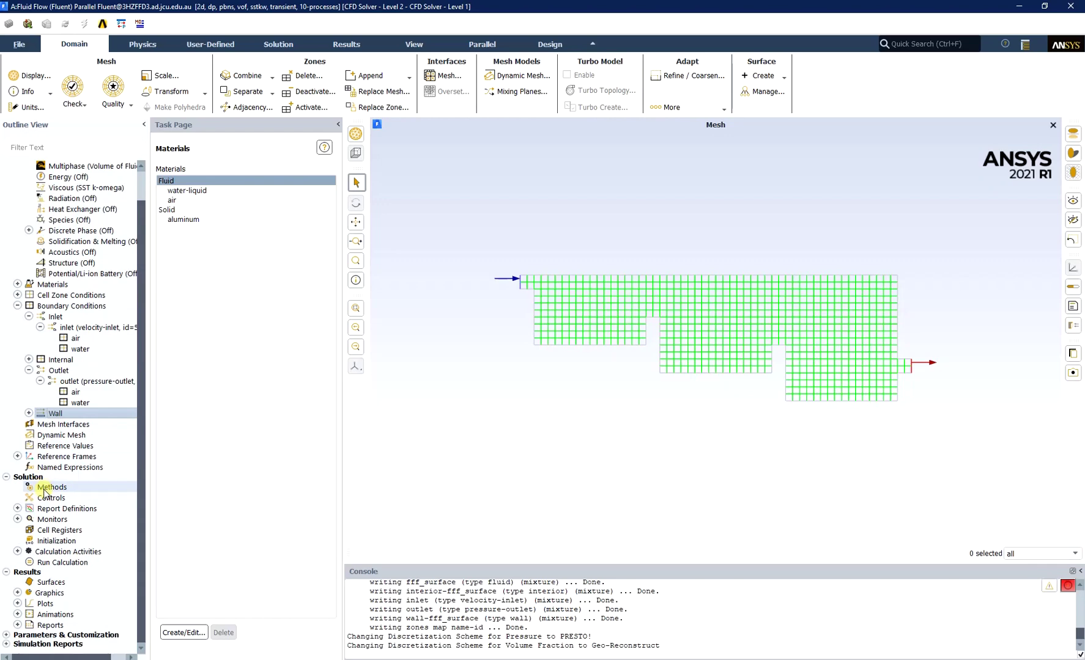
double_click(53, 488)
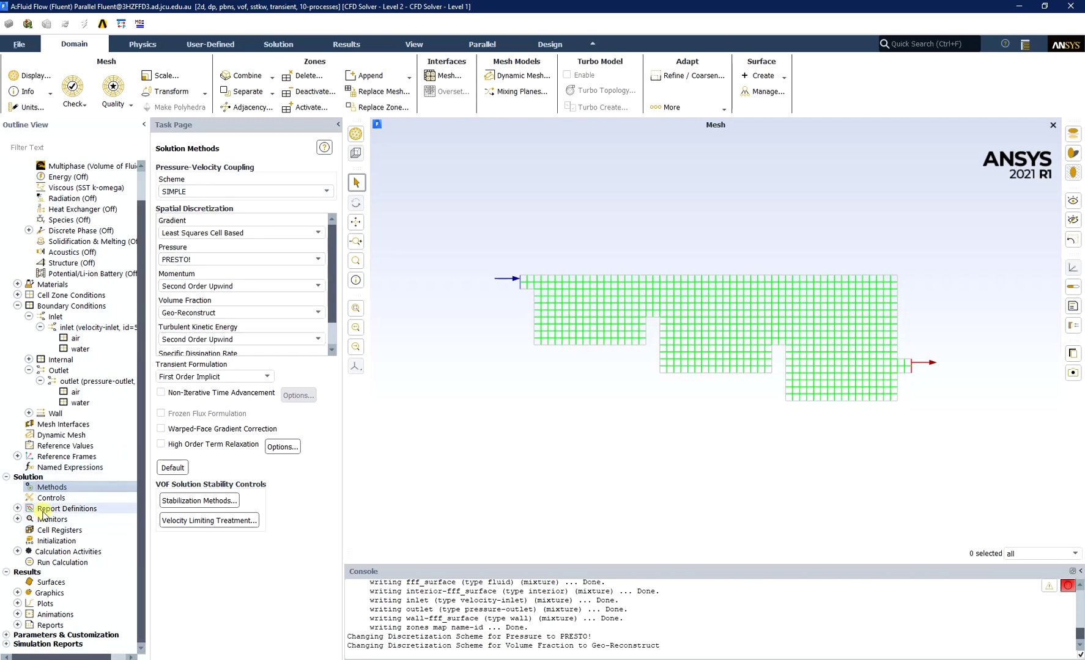
left_click(54, 542)
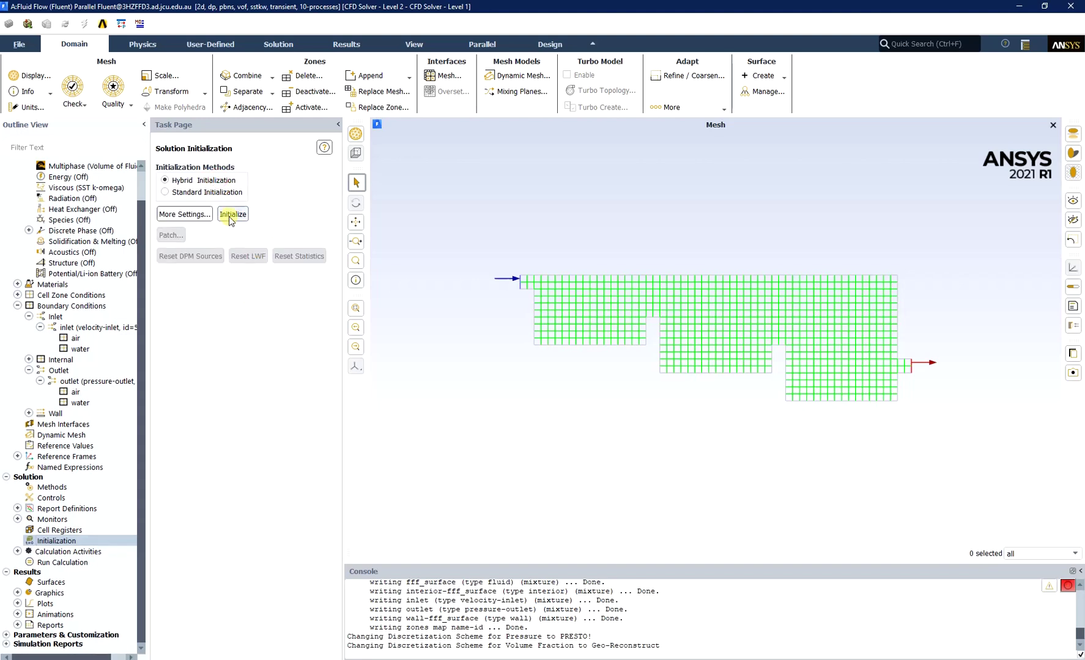
left_click(231, 215)
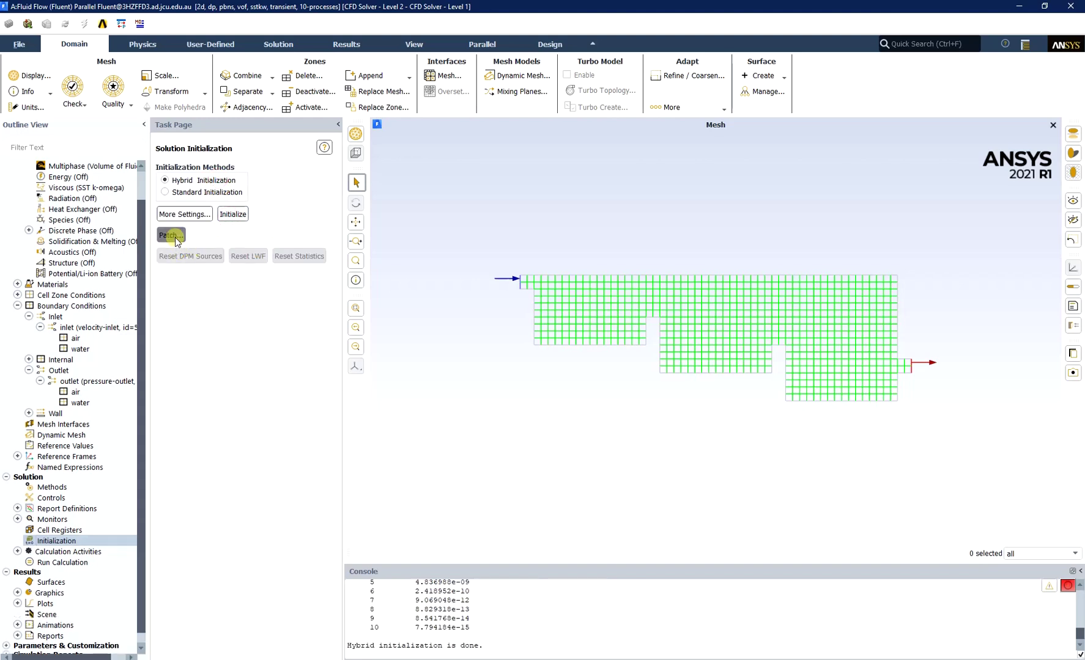
Patch the water phase's volume fraction with the value 0 in the fff_surface zone and close the patch settings
left_click(172, 236)
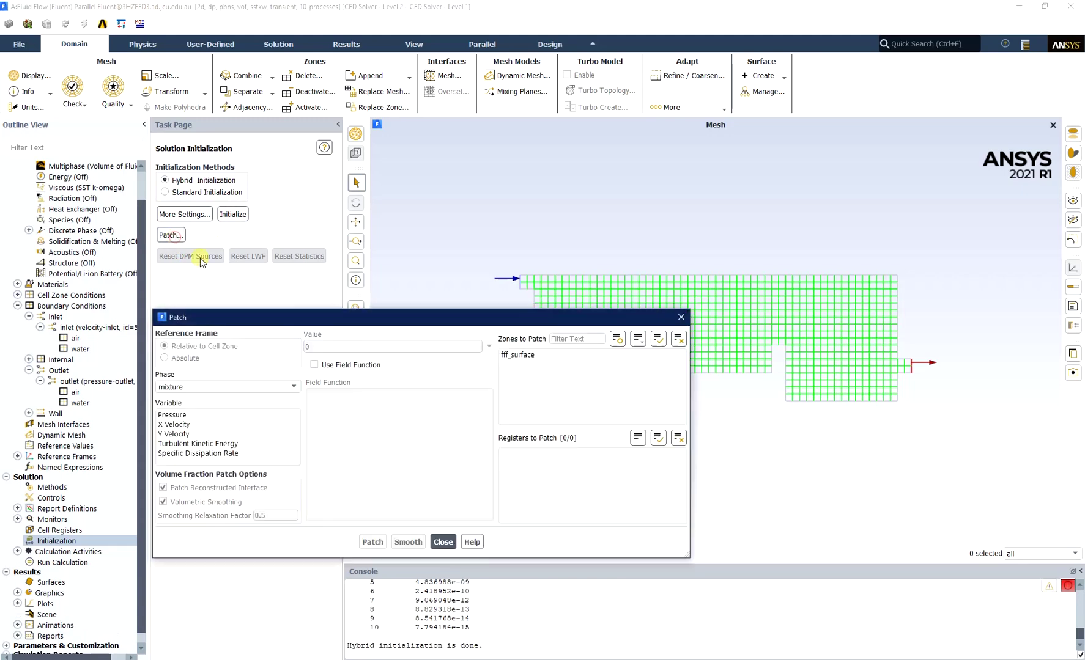
left_click(189, 387)
left_click(183, 411)
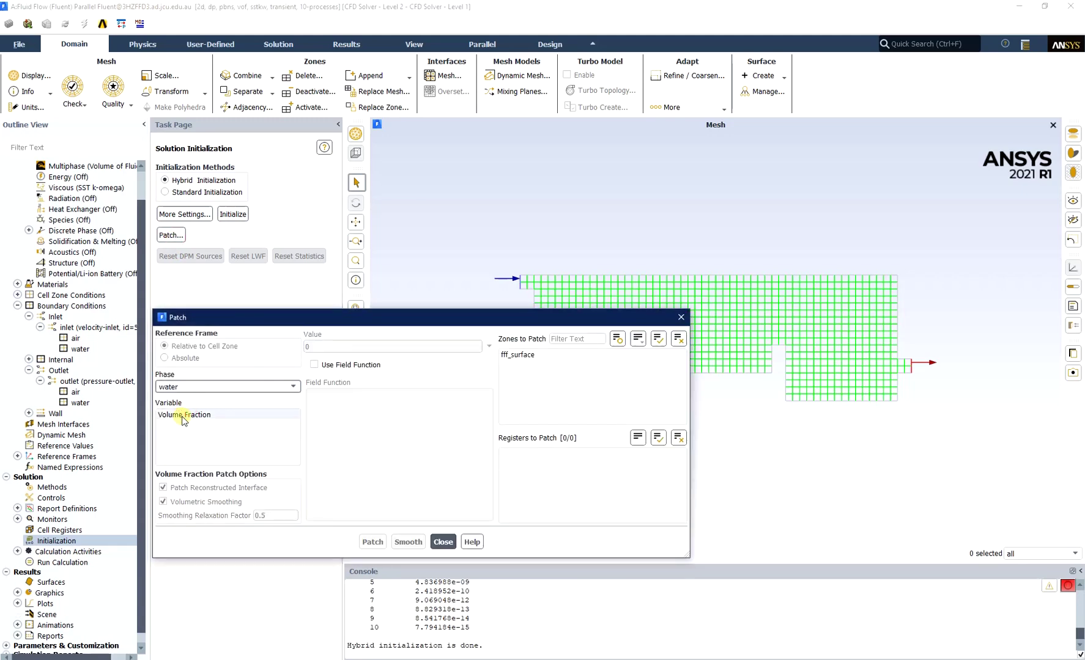
left_click(183, 415)
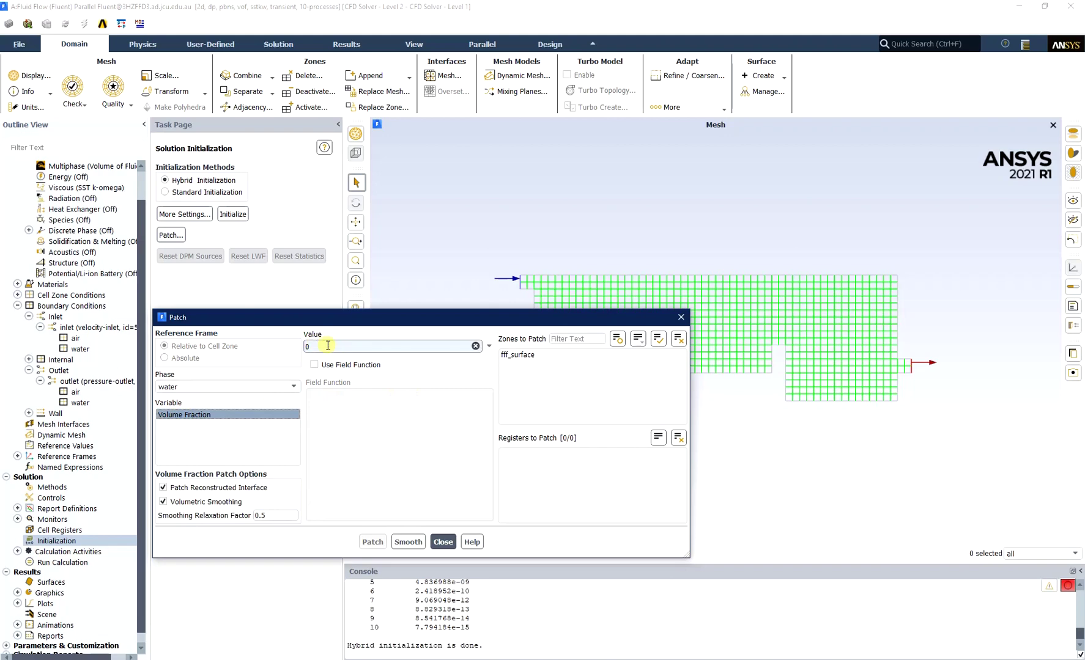
left_click(524, 354)
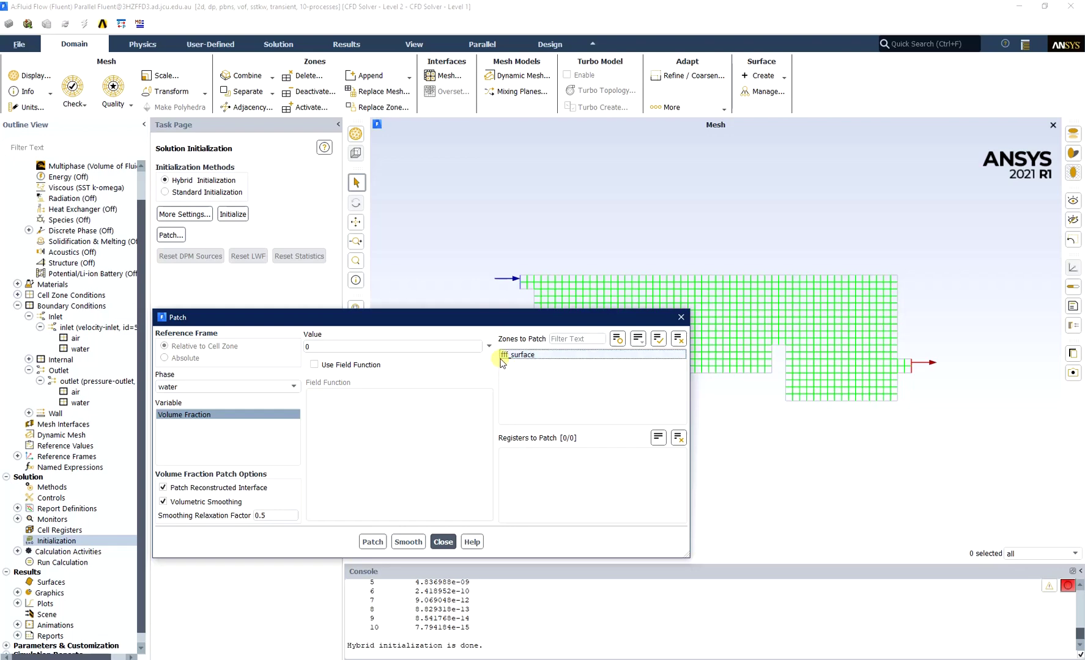
left_click(373, 542)
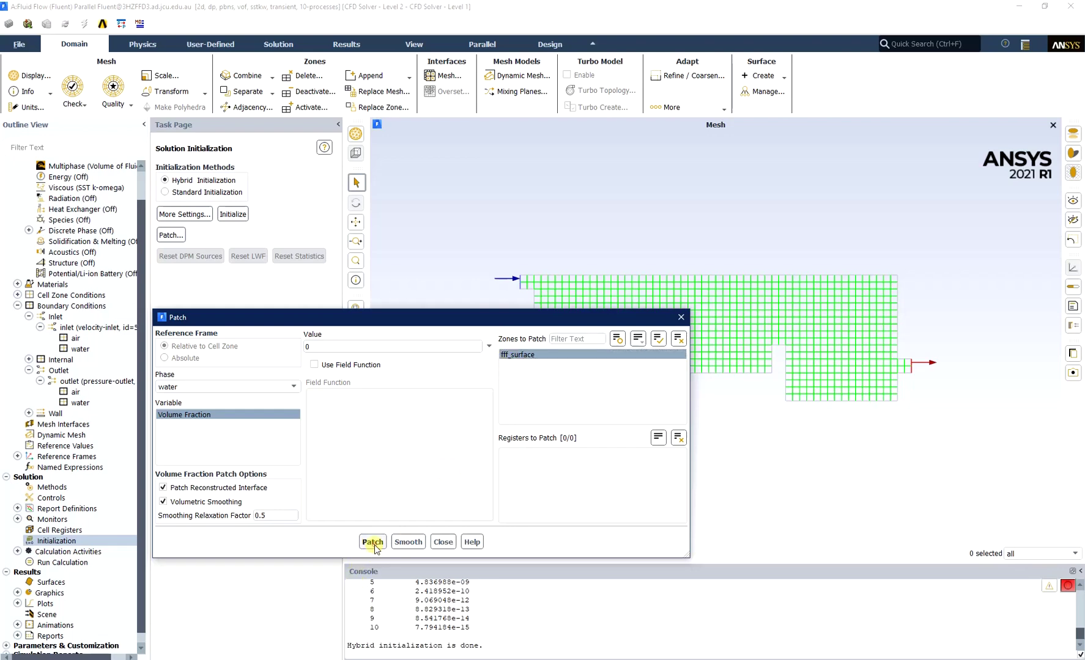
left_click(443, 543)
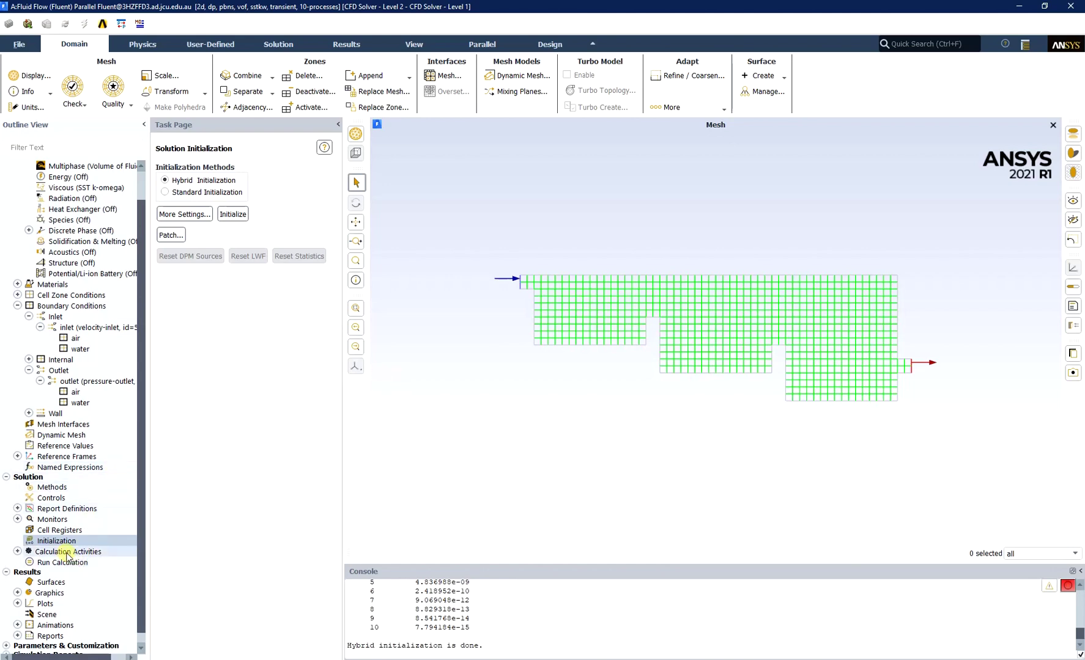
Set Autosave to save the data file every 10 time steps
left_click(17, 552)
scroll(55, 519, "down", 2)
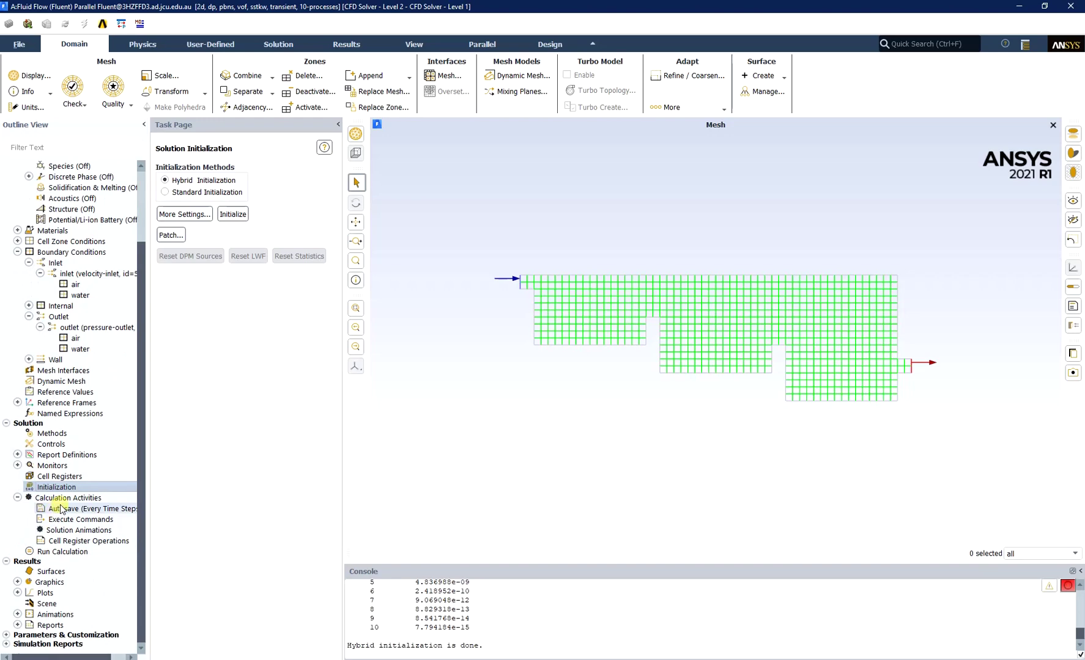
double_click(60, 511)
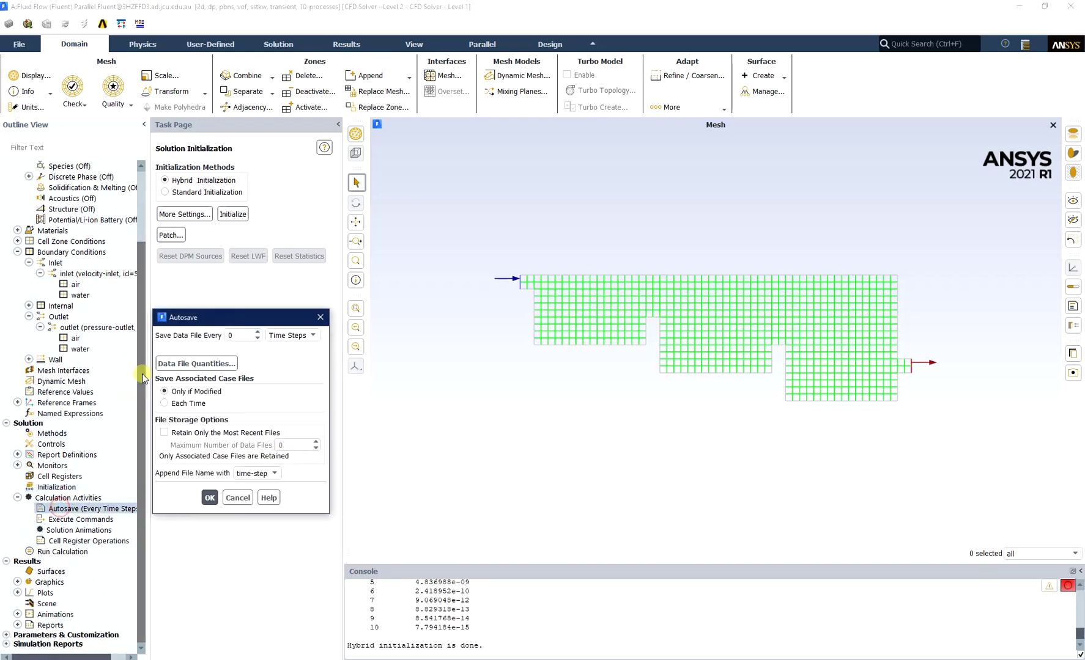
double_click(239, 337)
type("10")
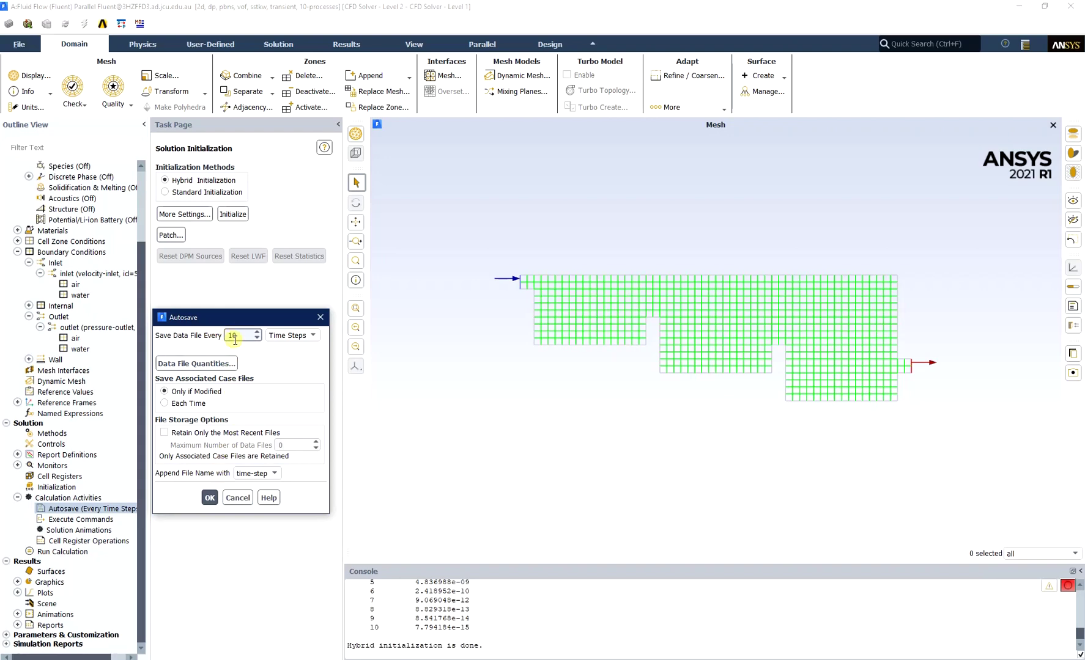
left_click(209, 498)
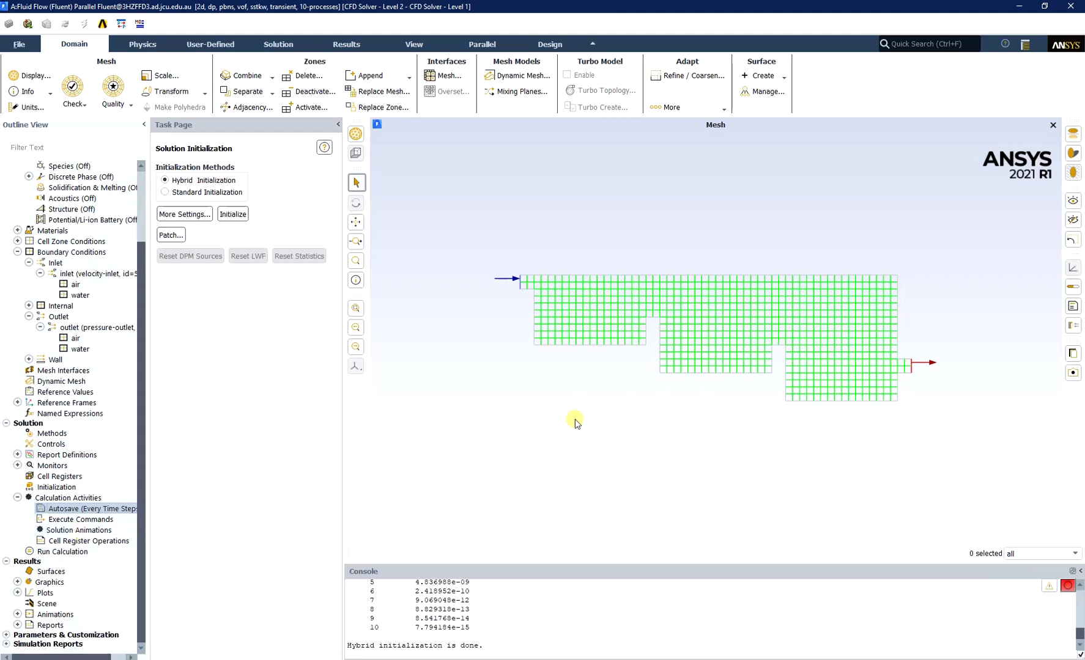
Define a solution animation named water-phase that records after every 10 time steps
double_click(77, 530)
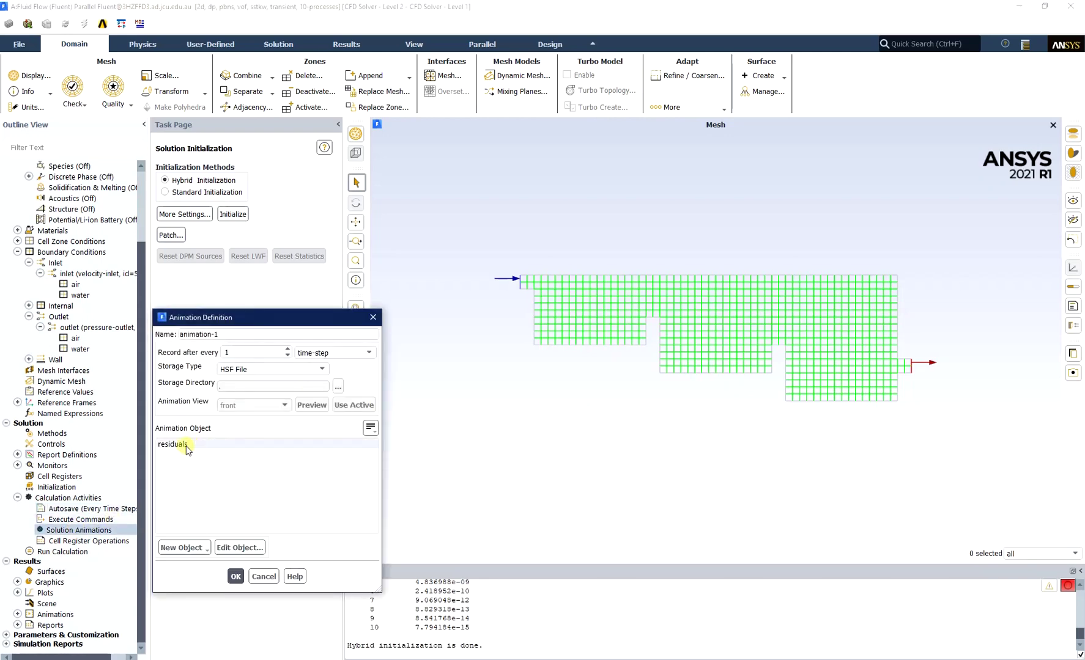
left_click_drag(233, 335, 157, 336)
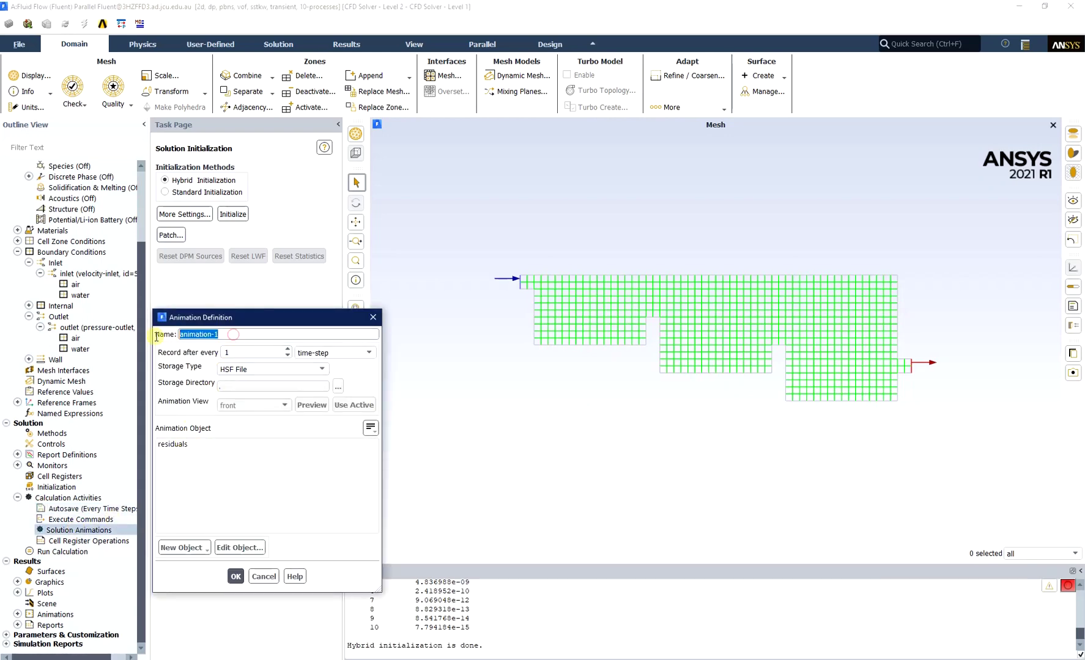
type("water-phase")
left_click(246, 353)
type("0")
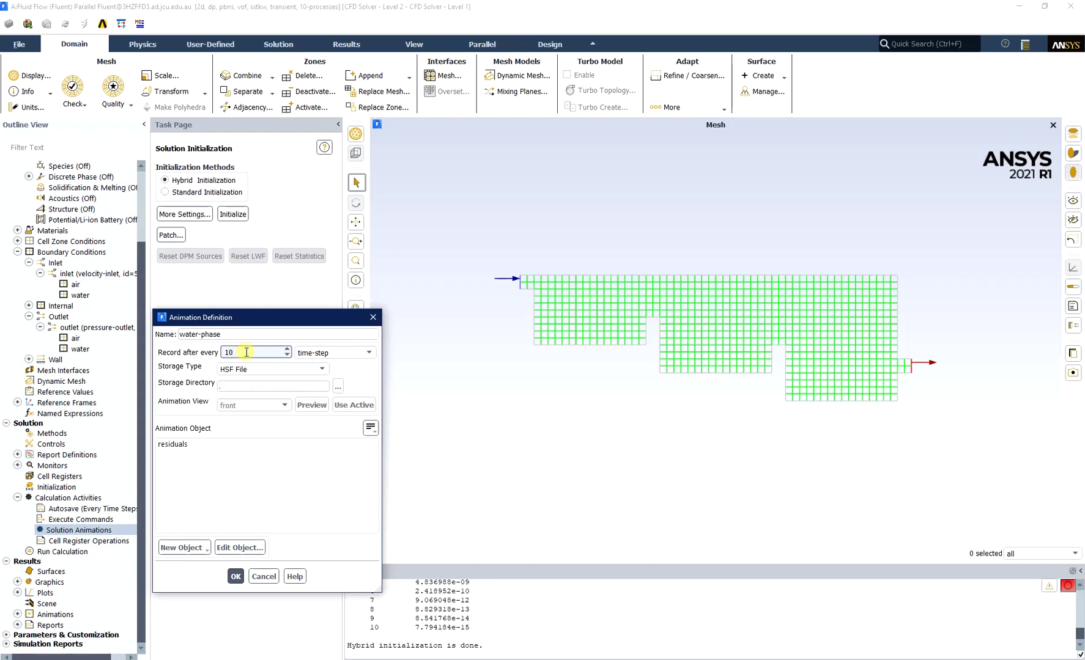
Create and display a new contour object of the water phase's volume fraction for the water-phase animation
left_click(198, 554)
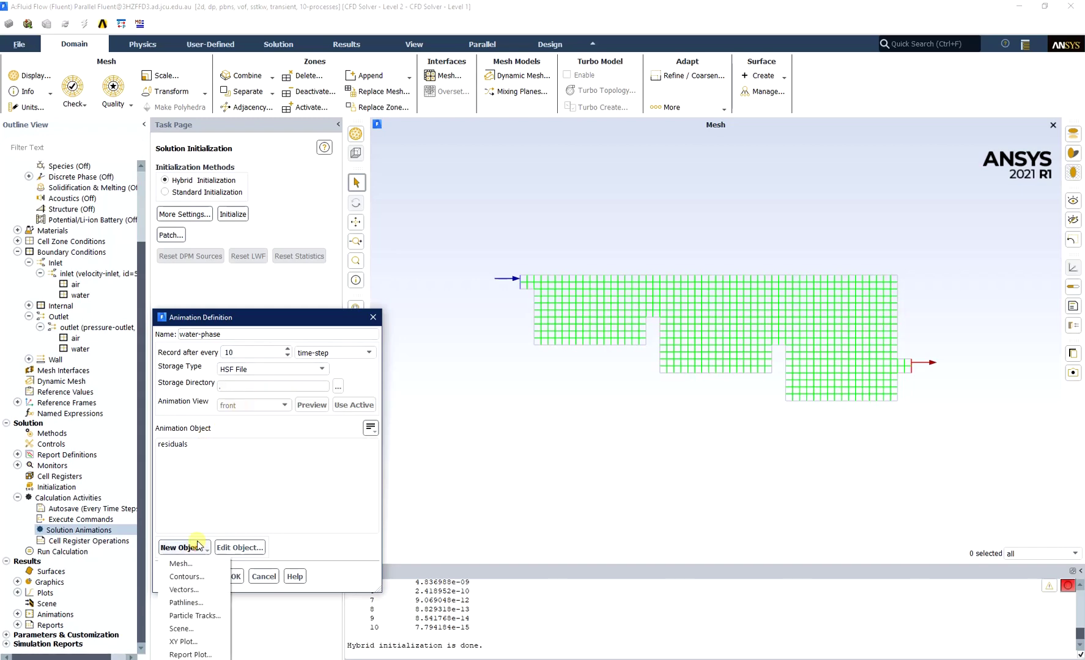
left_click(187, 577)
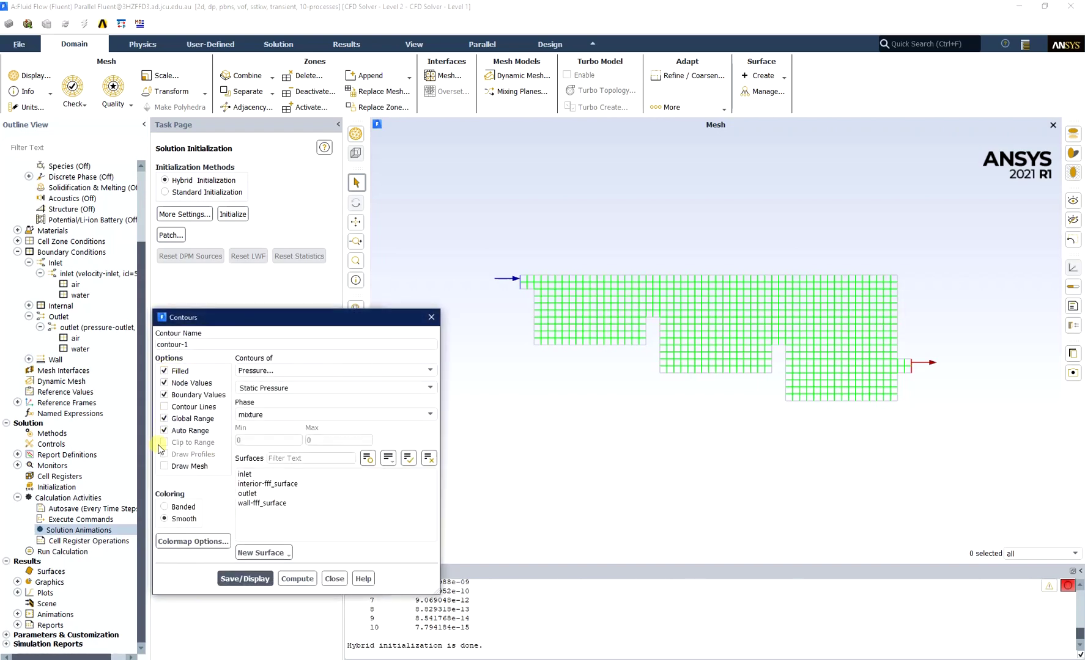
left_click(274, 370)
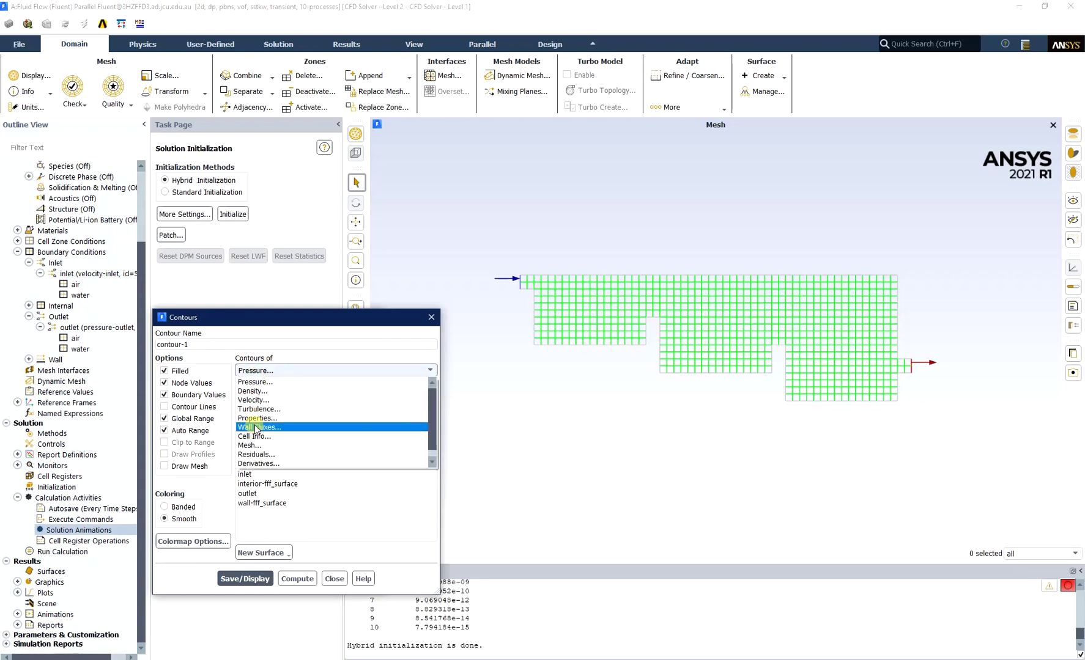
left_click(267, 464)
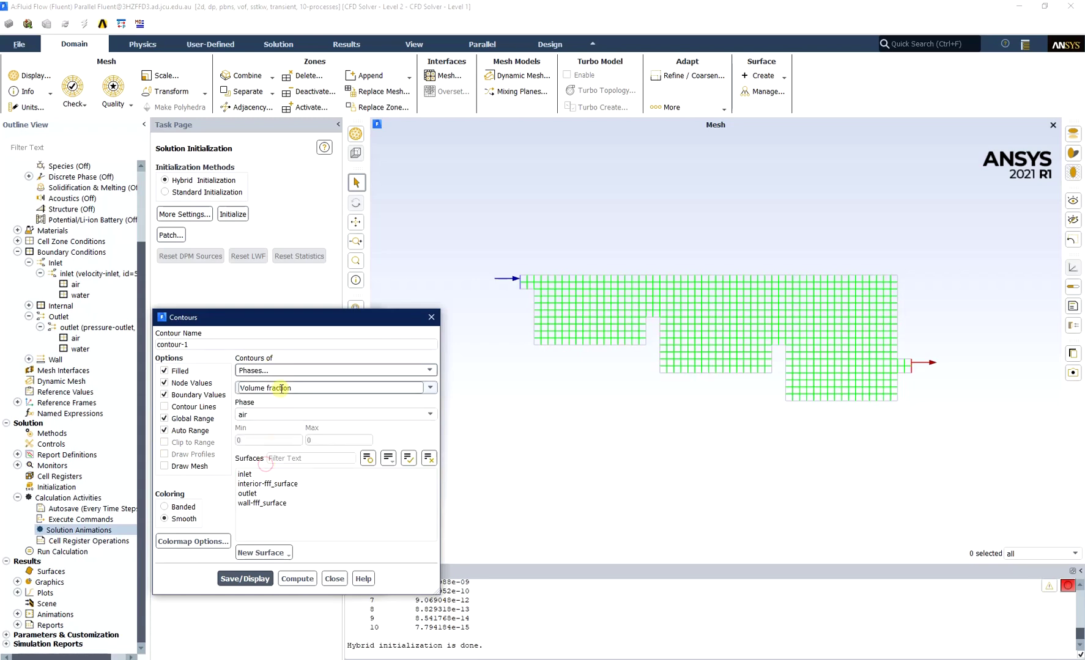
left_click(271, 416)
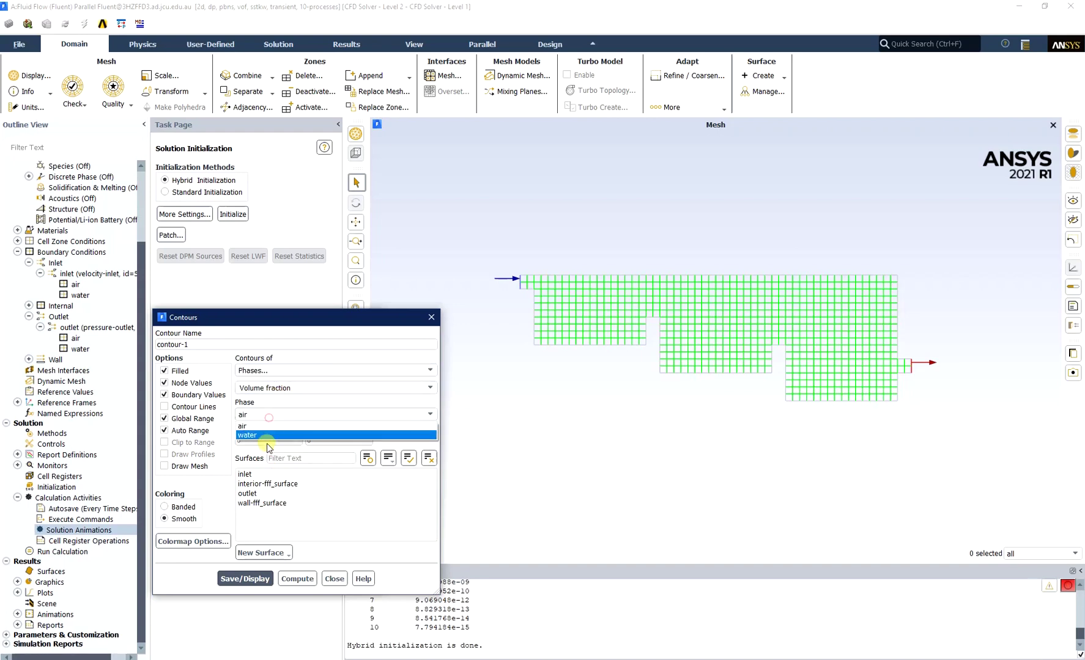
left_click(266, 434)
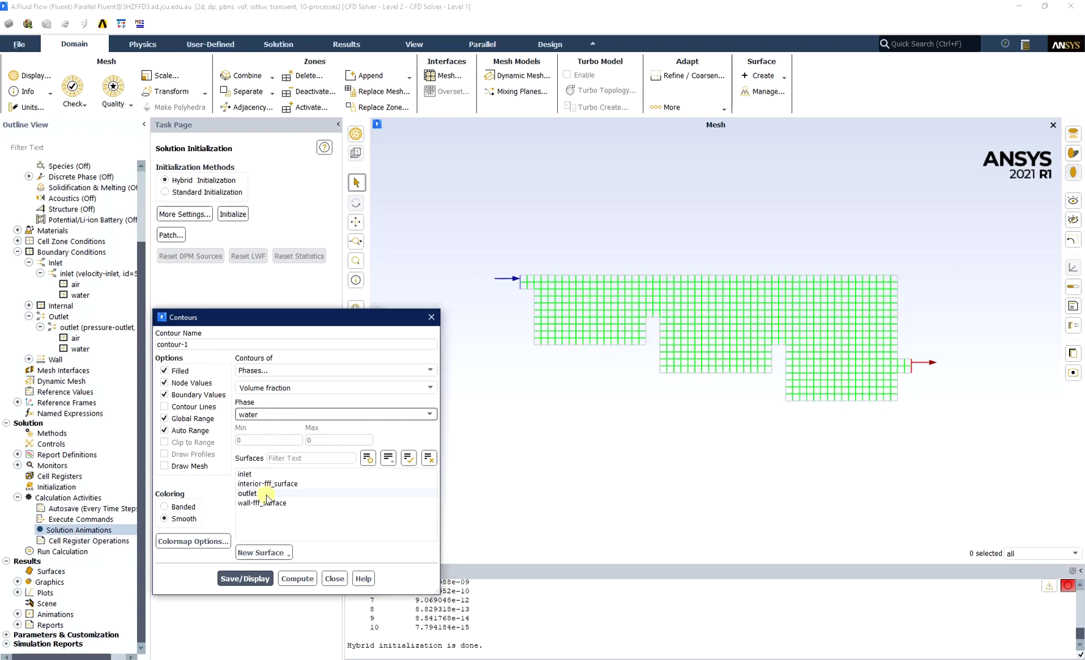
left_click(257, 579)
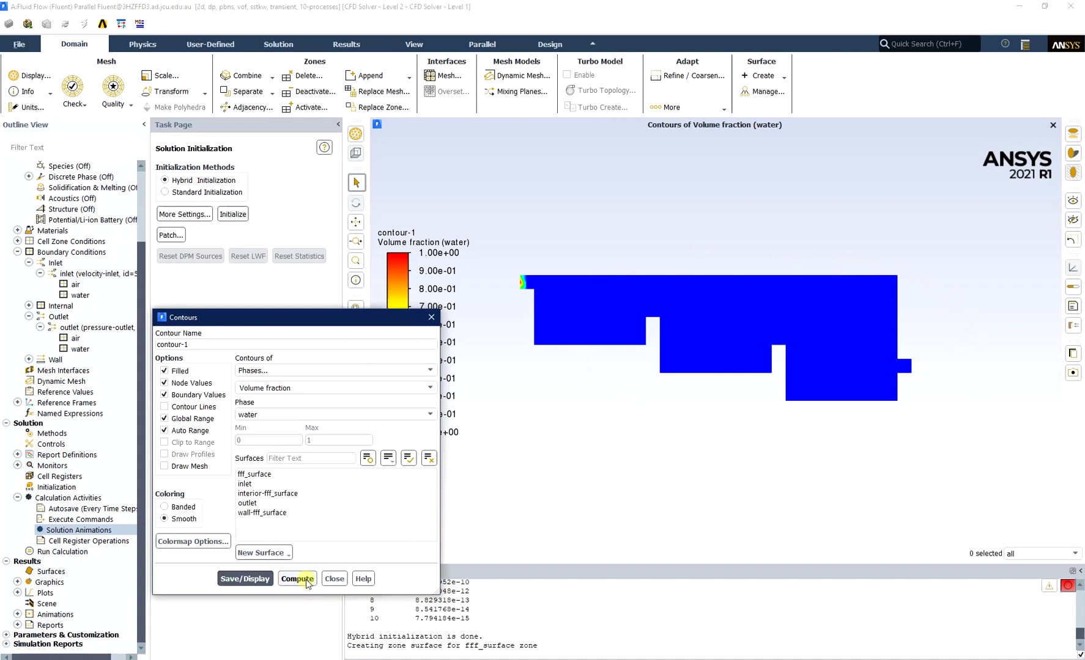
left_click(334, 579)
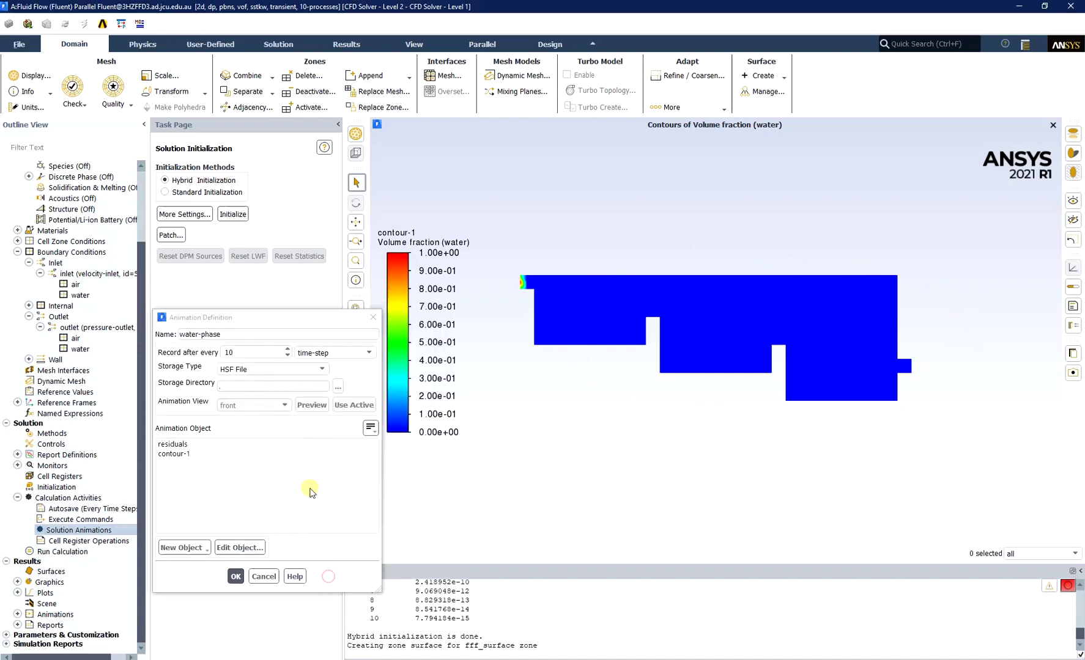
Assign contour-1 as the animation object of water-phase, save the definition and list the defined solution animations
left_click(184, 455)
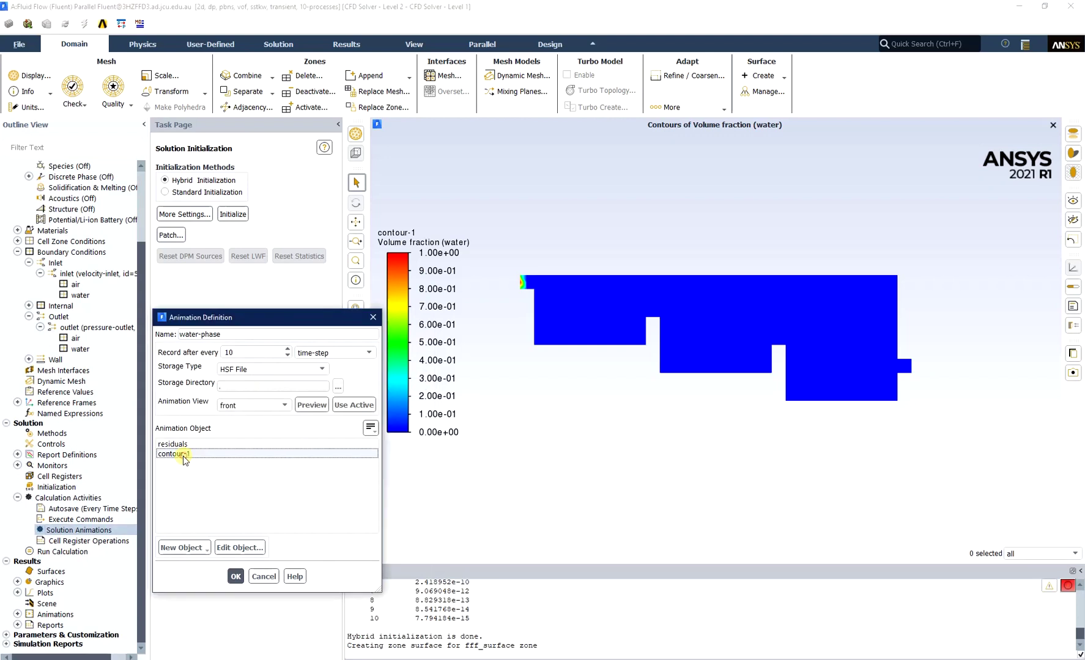
left_click(236, 576)
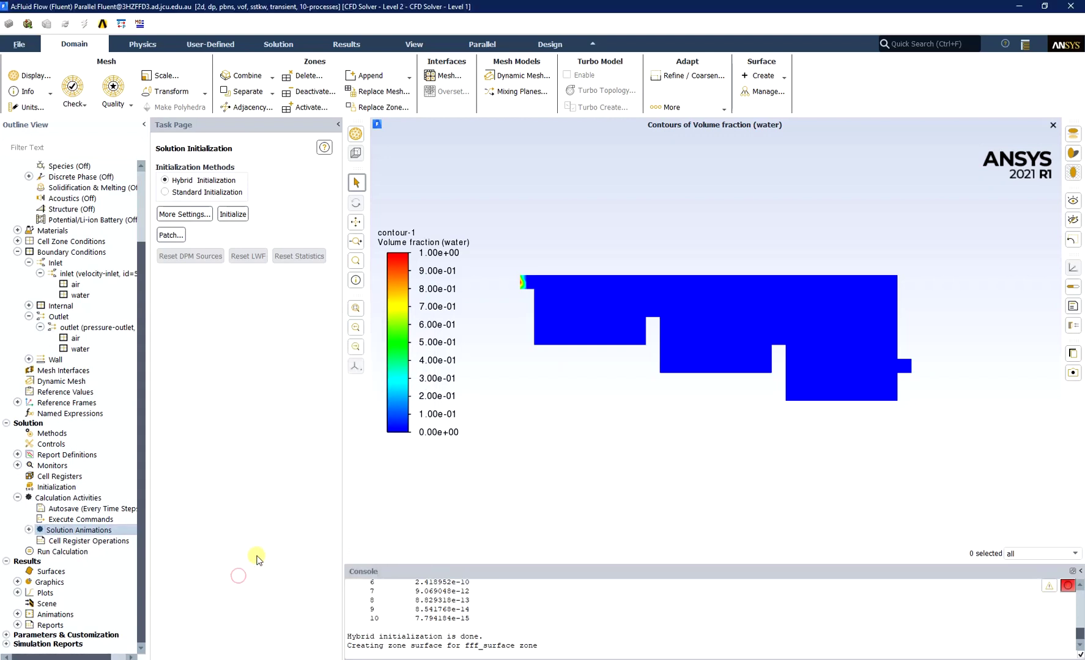
left_click(29, 530)
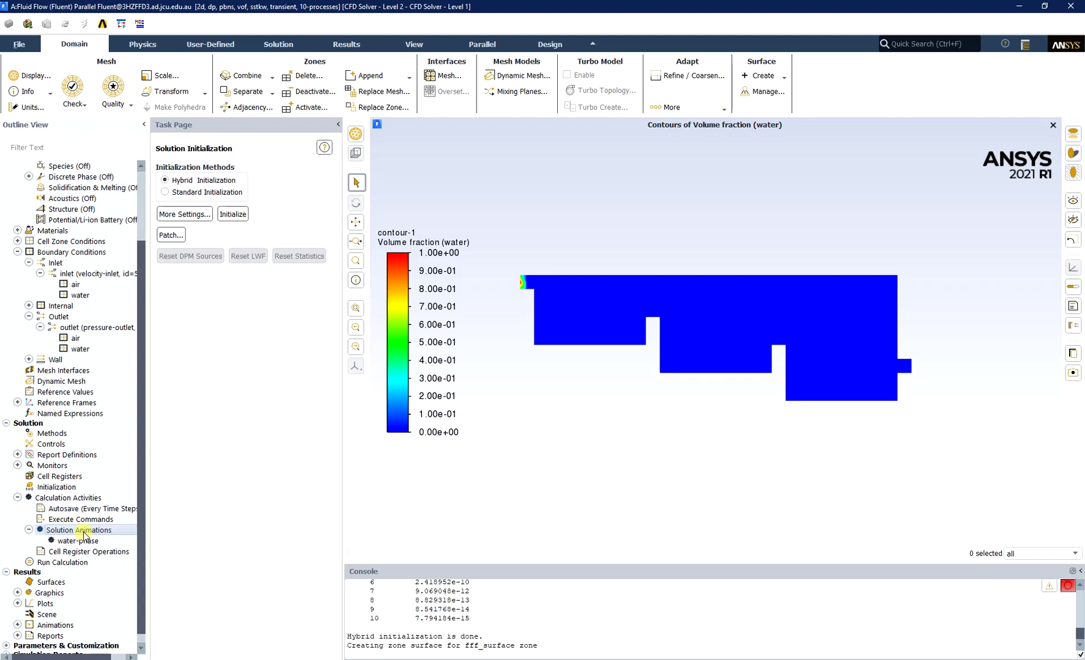
Start a second solution animation named velocity that records after every 10 time steps
double_click(81, 531)
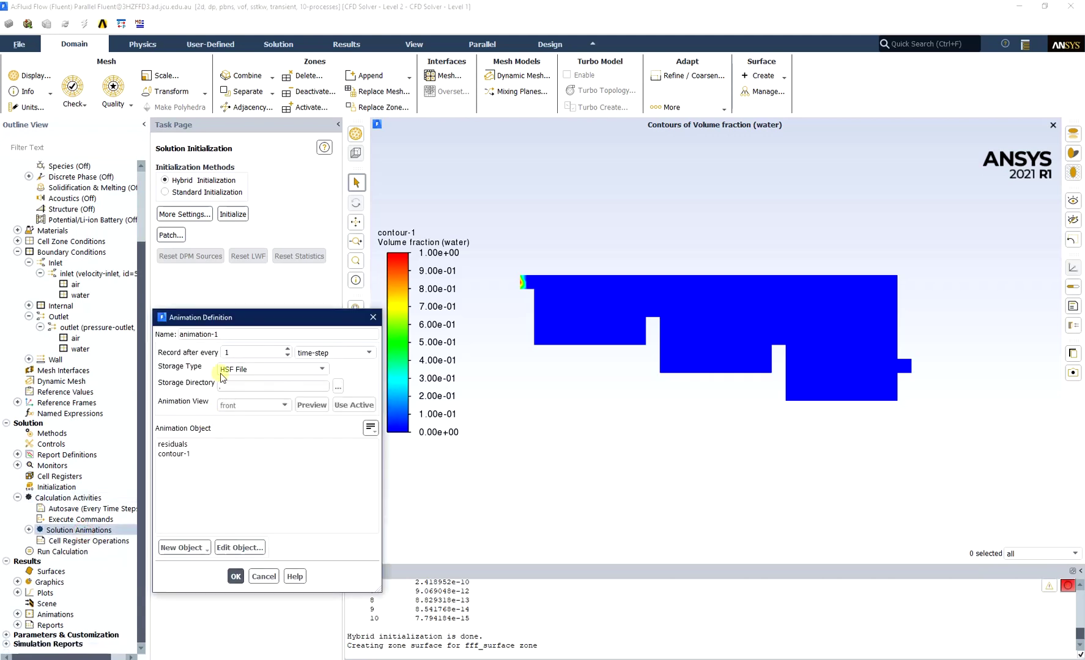
type("0")
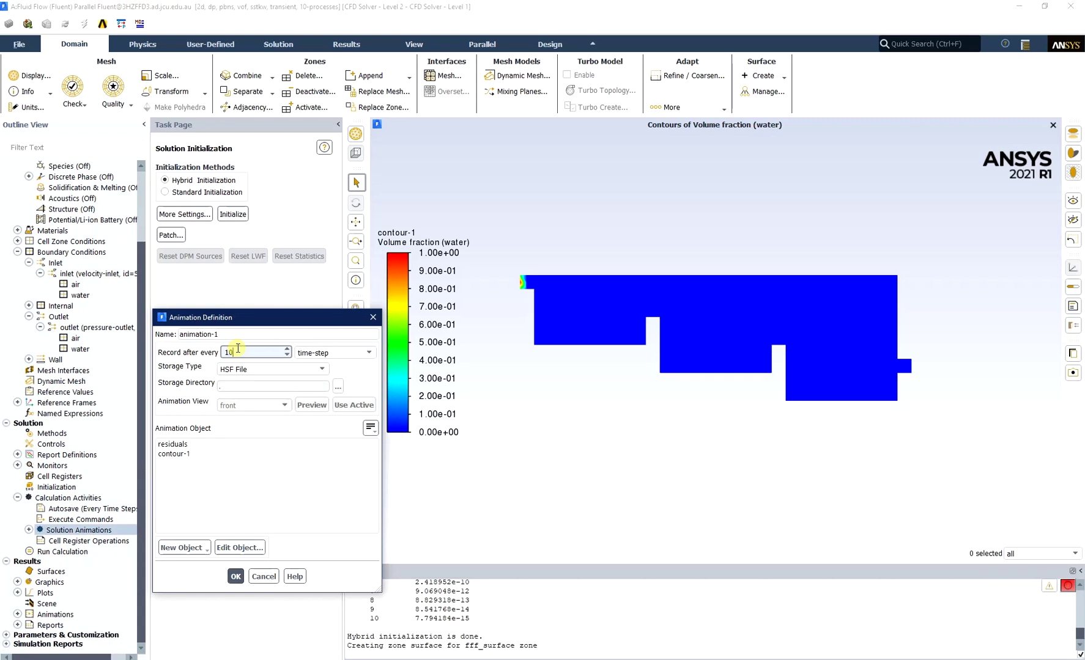
left_click(233, 335)
left_click_drag(233, 335, 150, 336)
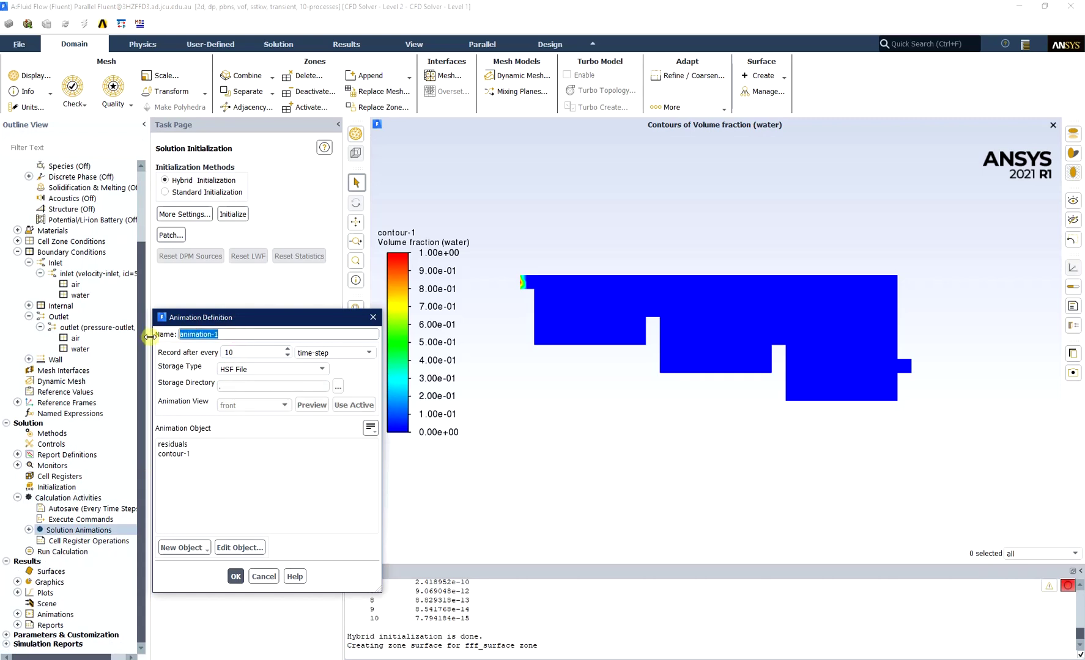
type("velocity")
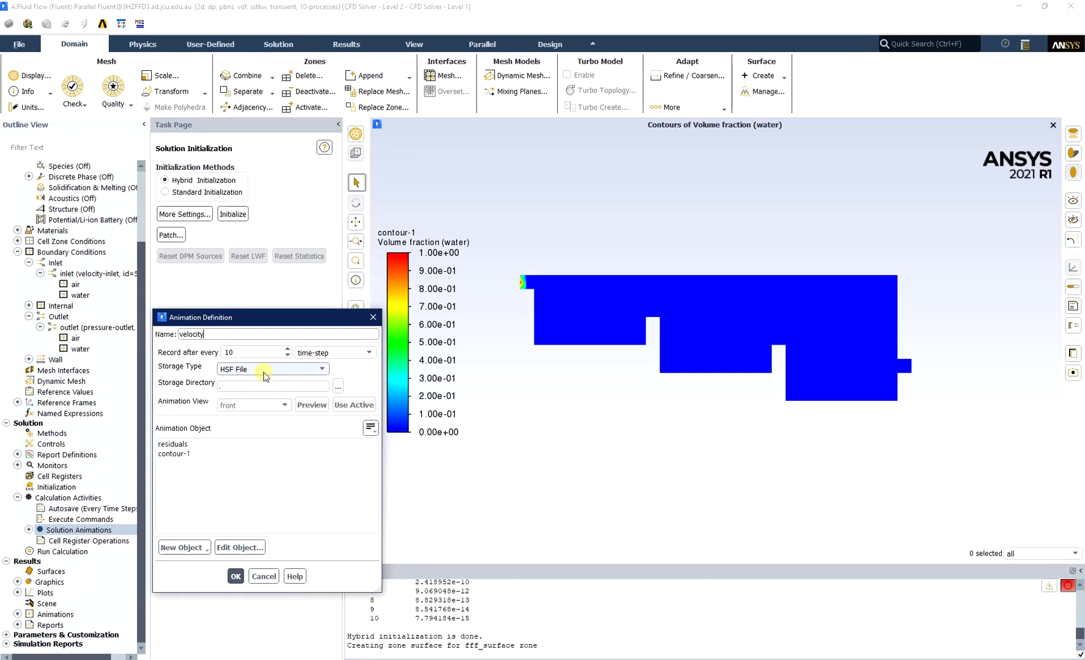
Create a new contour object of the mixture's Velocity Magnitude, compute its range and display it
left_click(183, 549)
left_click(182, 573)
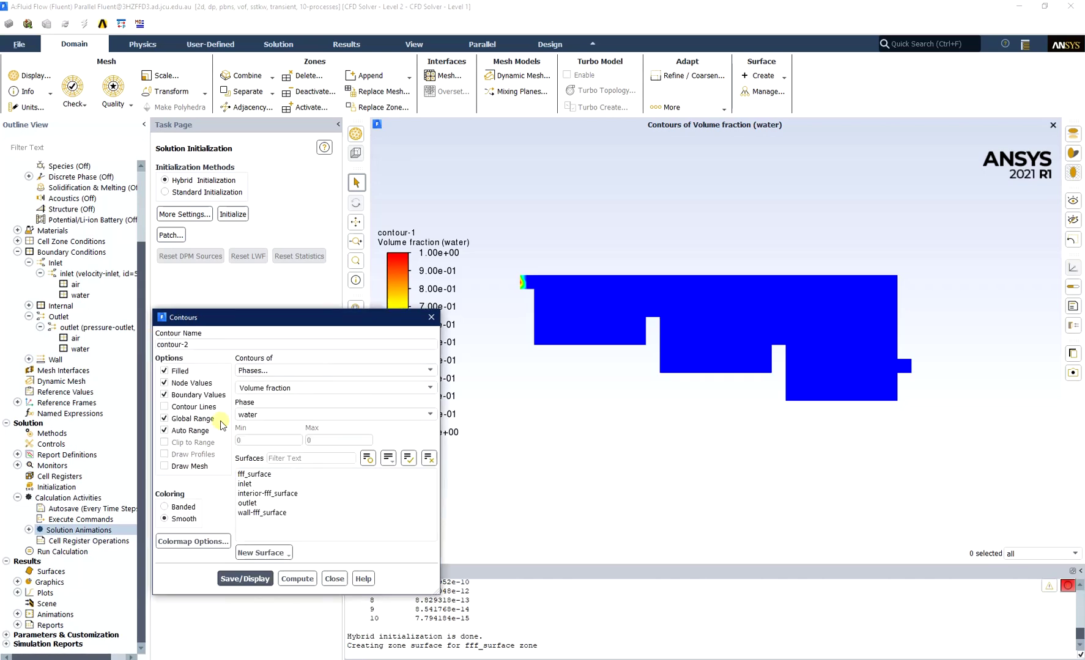
left_click(295, 372)
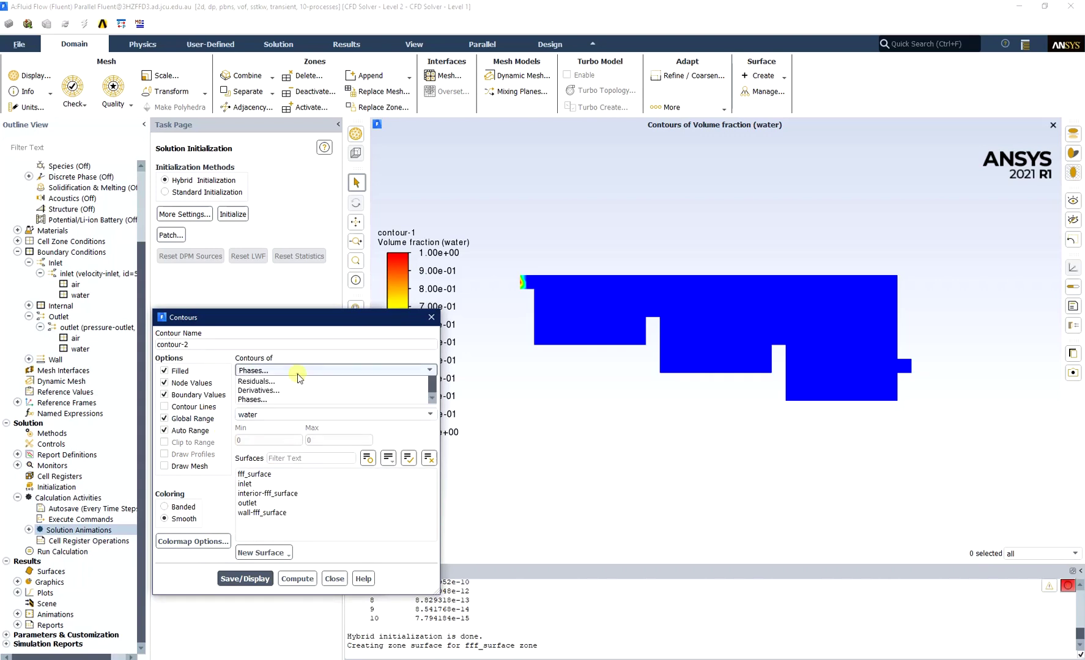
left_click(281, 397)
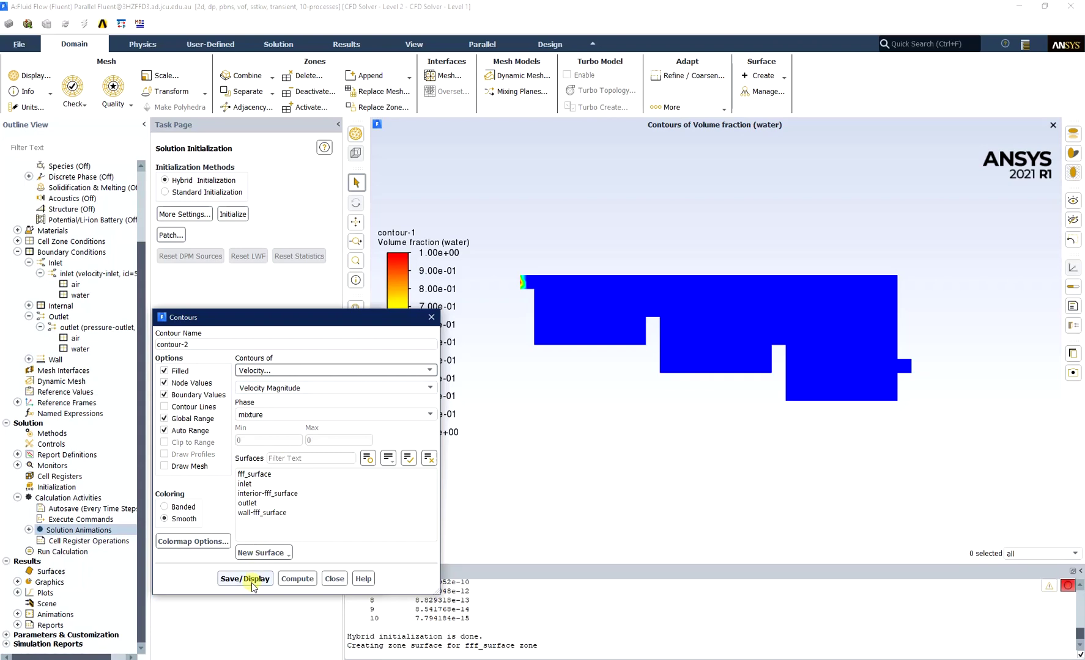
left_click(295, 579)
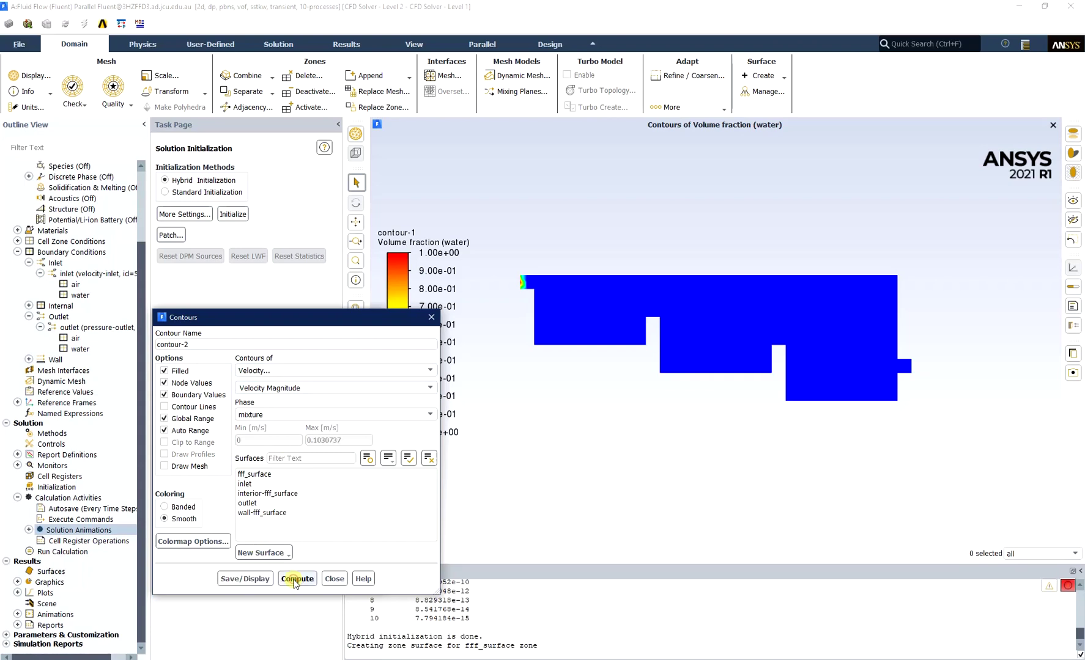
left_click(256, 578)
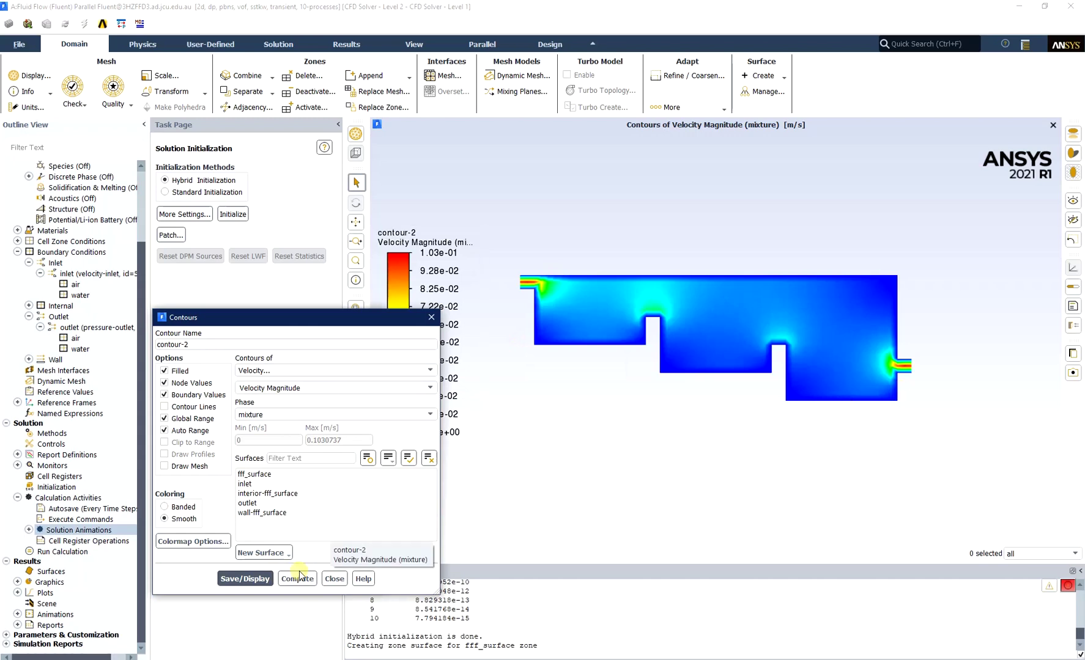
left_click(332, 579)
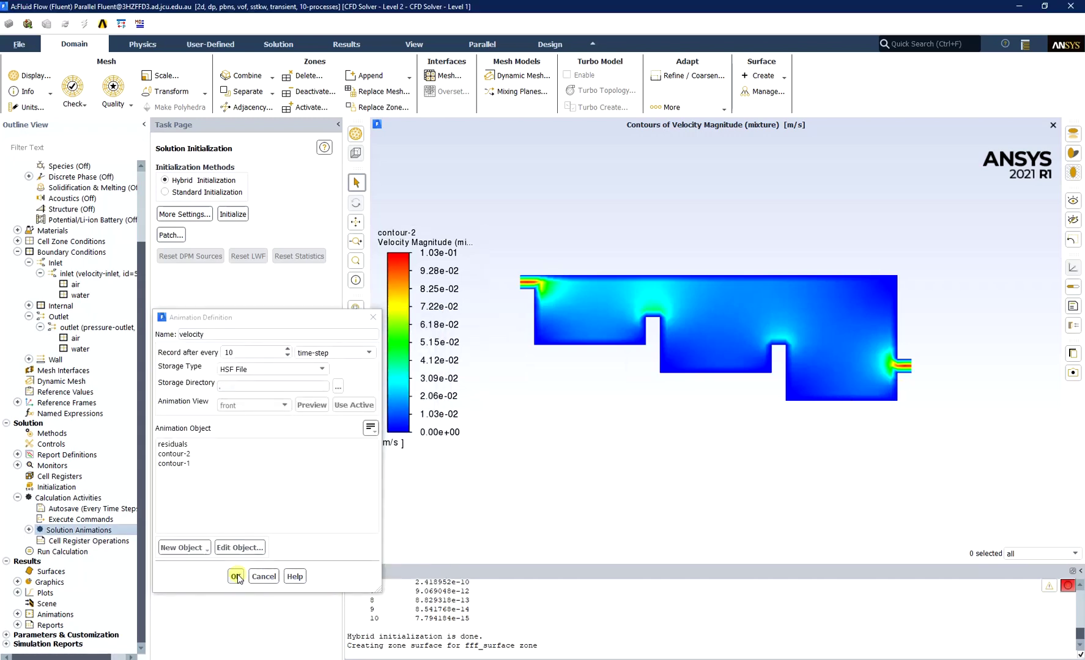
Assign contour-2 as the animation object of velocity, save the definition and list the defined solution animations
left_click(173, 454)
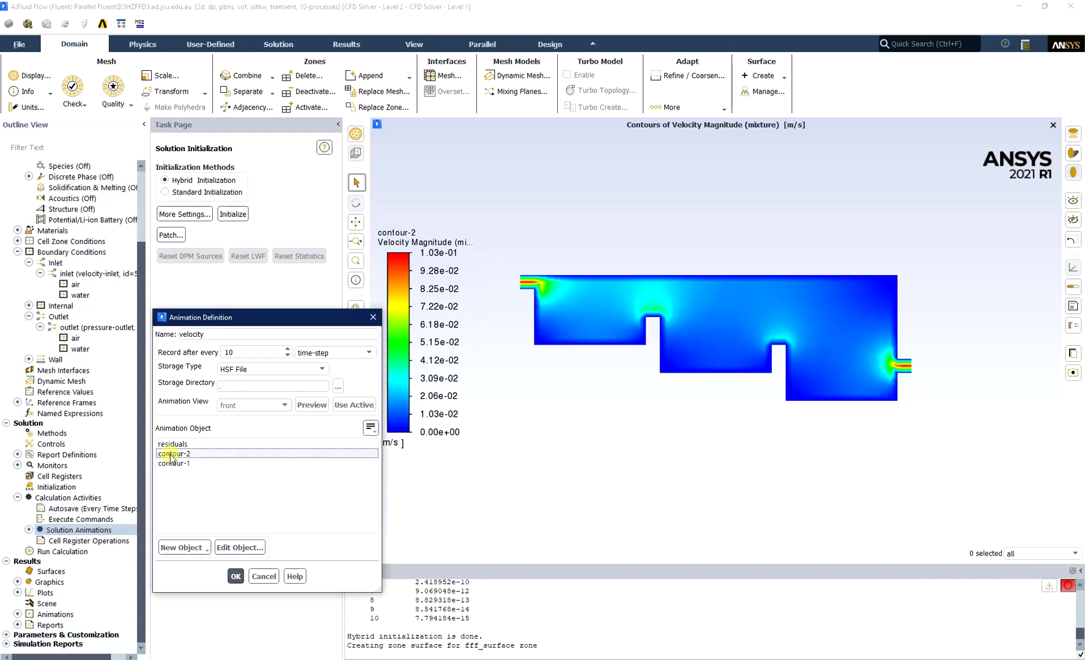
left_click(235, 578)
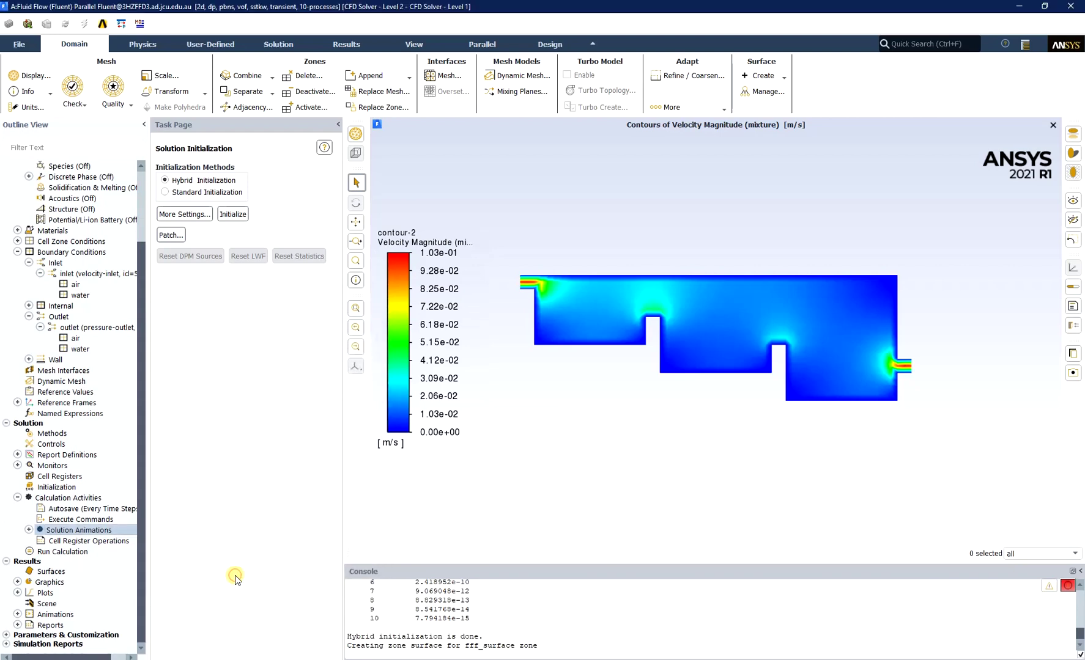
left_click(29, 531)
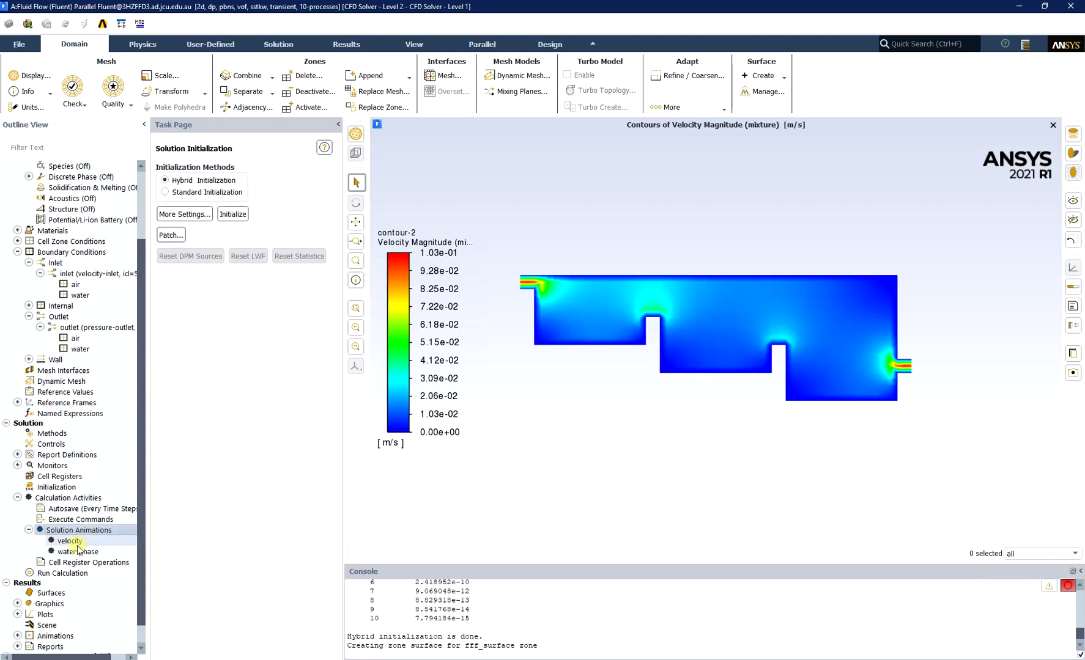
Run the calculation for 1000 time steps with a time step size of 0.01 s and acknowledge its completion
left_click(47, 574)
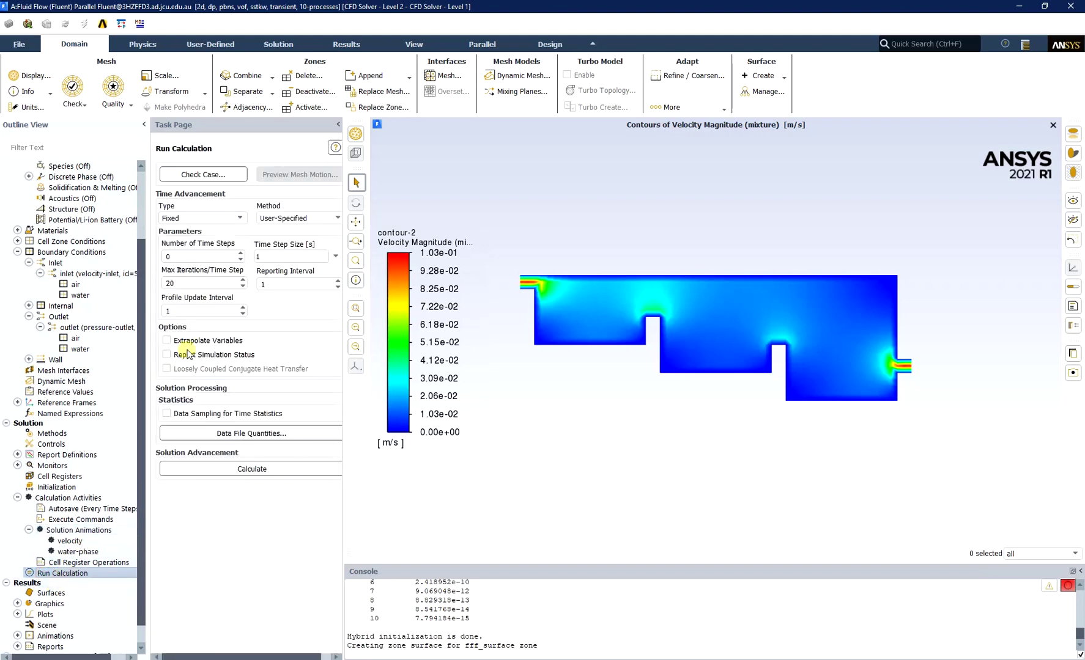
left_click(193, 254)
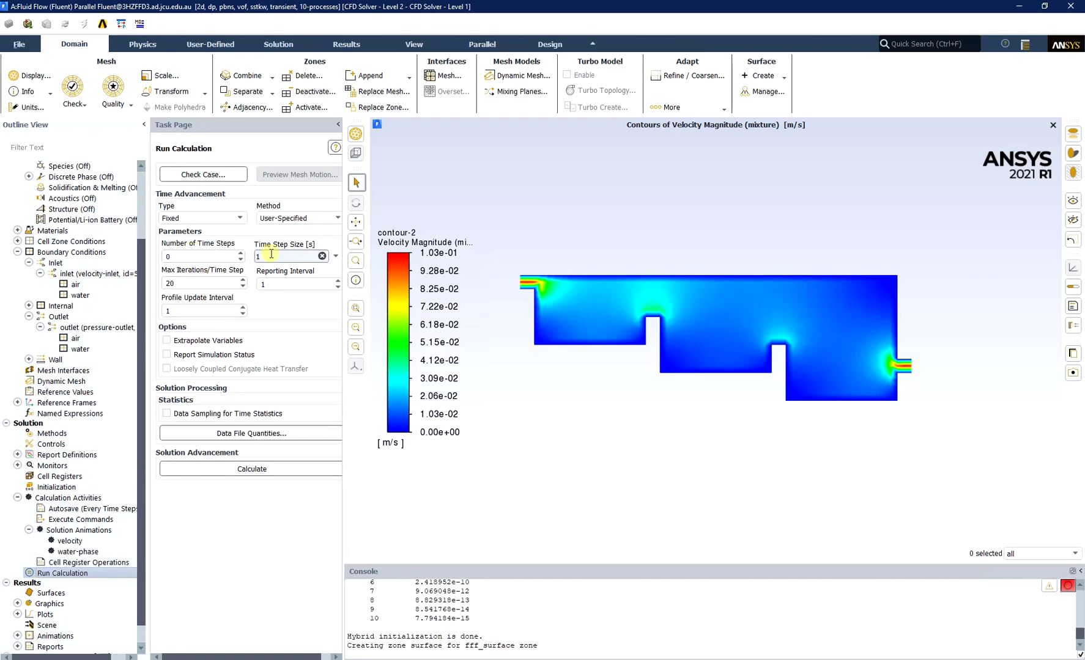
key("Tab")
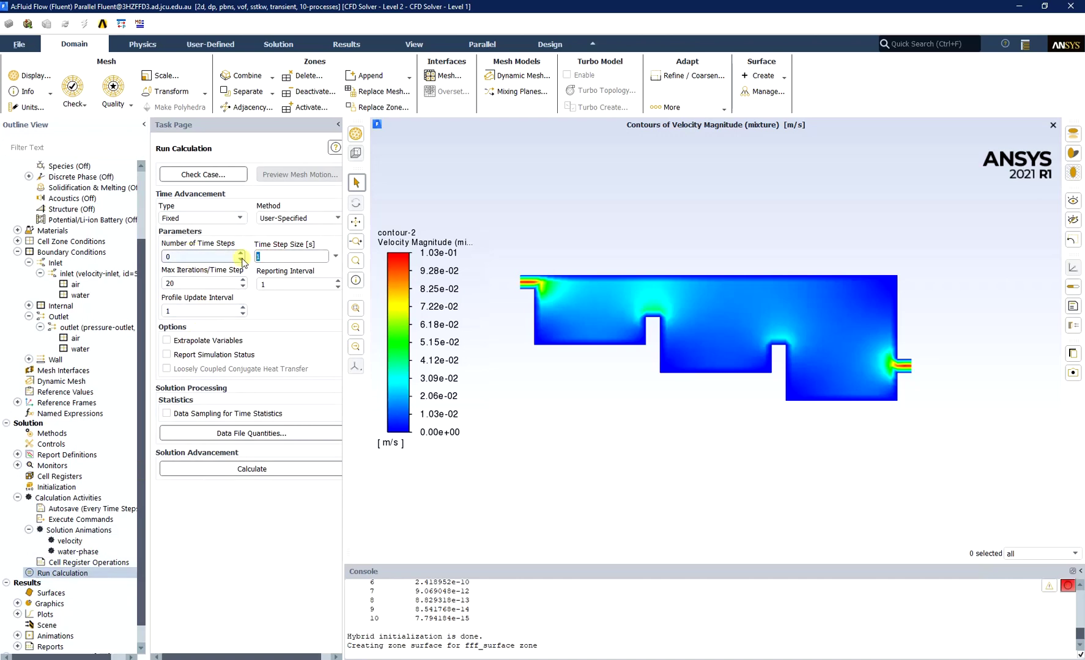
type("0.01")
left_click(202, 257)
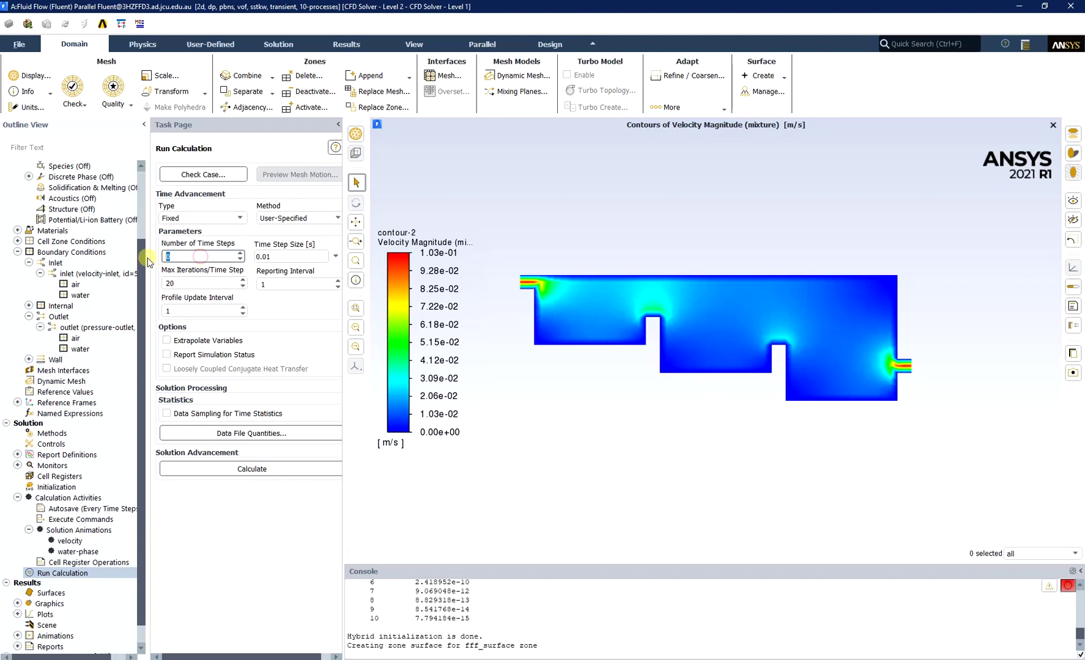
double_click(190, 254)
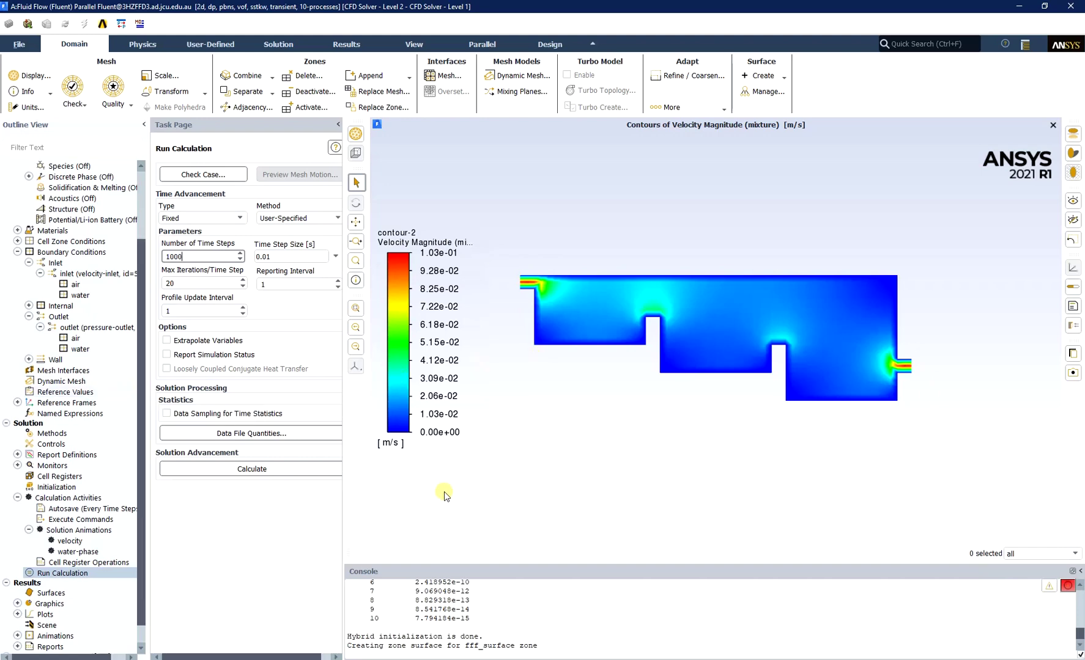
left_click(261, 469)
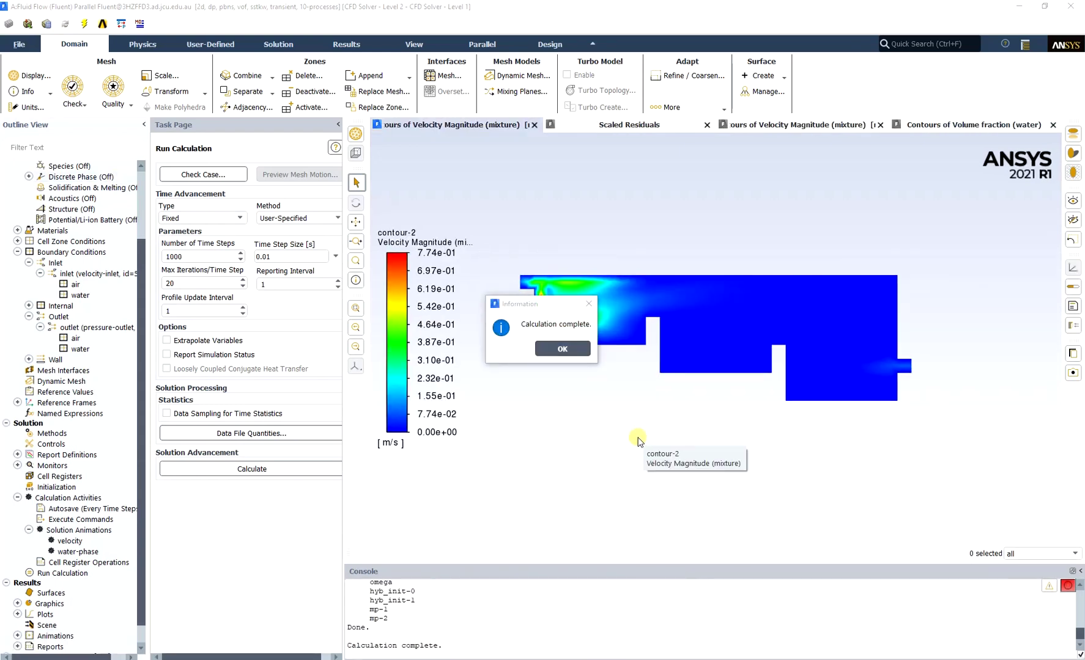
left_click(563, 350)
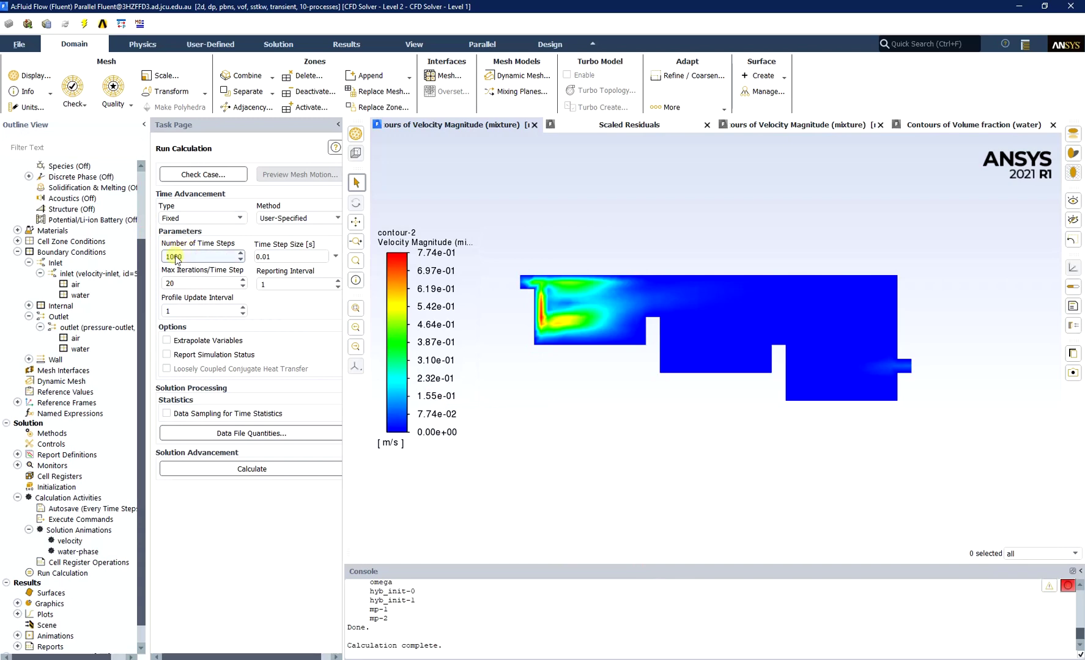
Open the animation playback and step through the water-phase sequence from frame 1 to frame 100
scroll(67, 562, "down", 1)
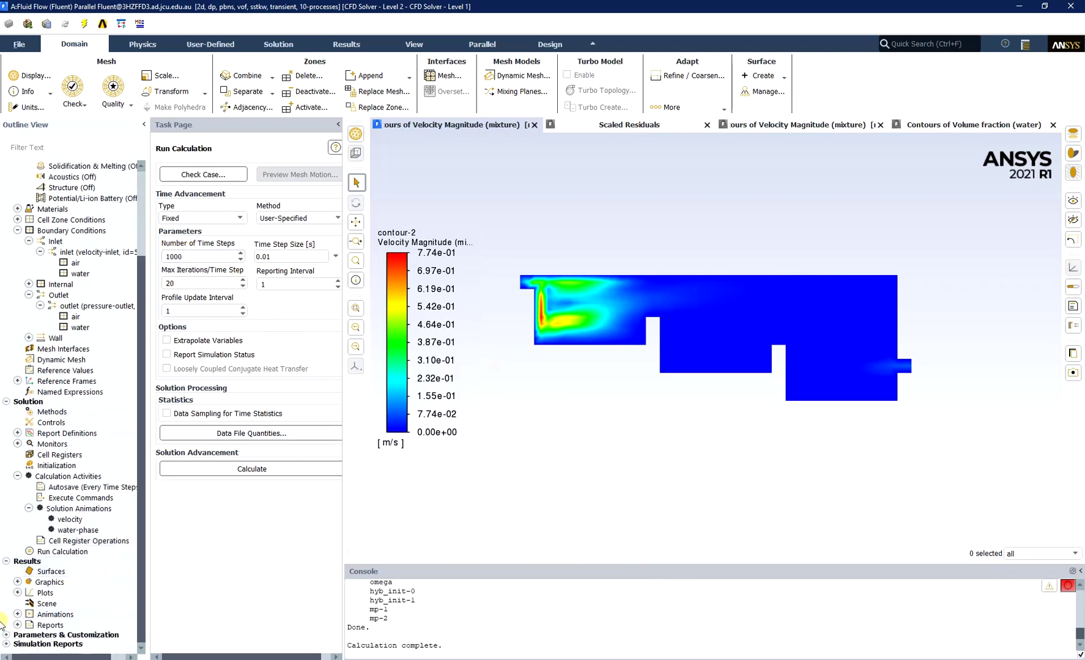
left_click(18, 615)
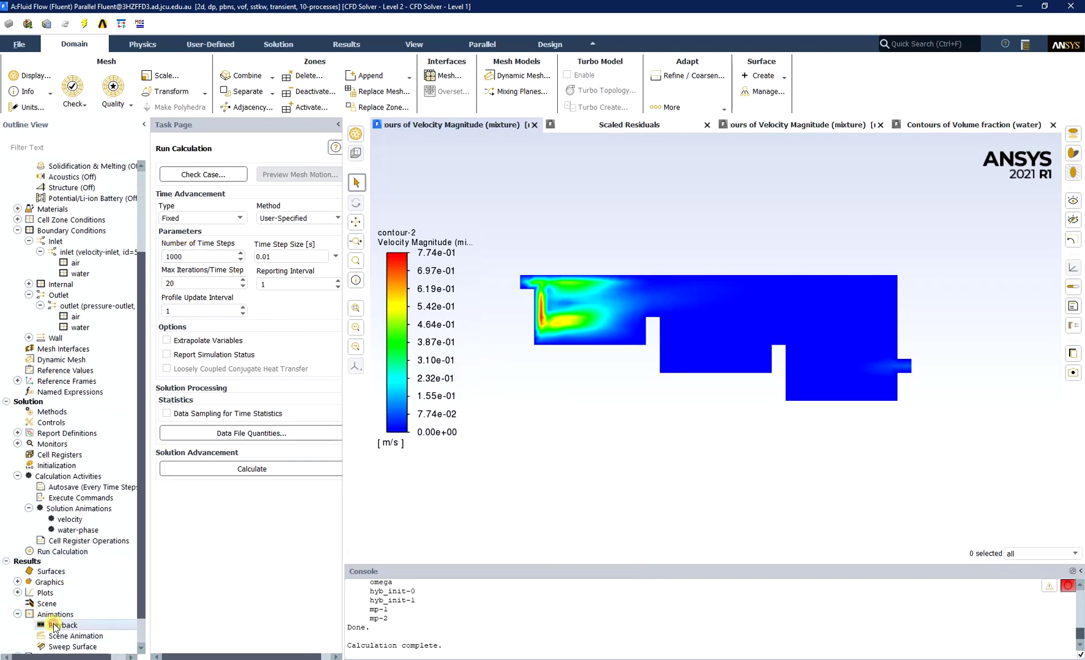
double_click(61, 625)
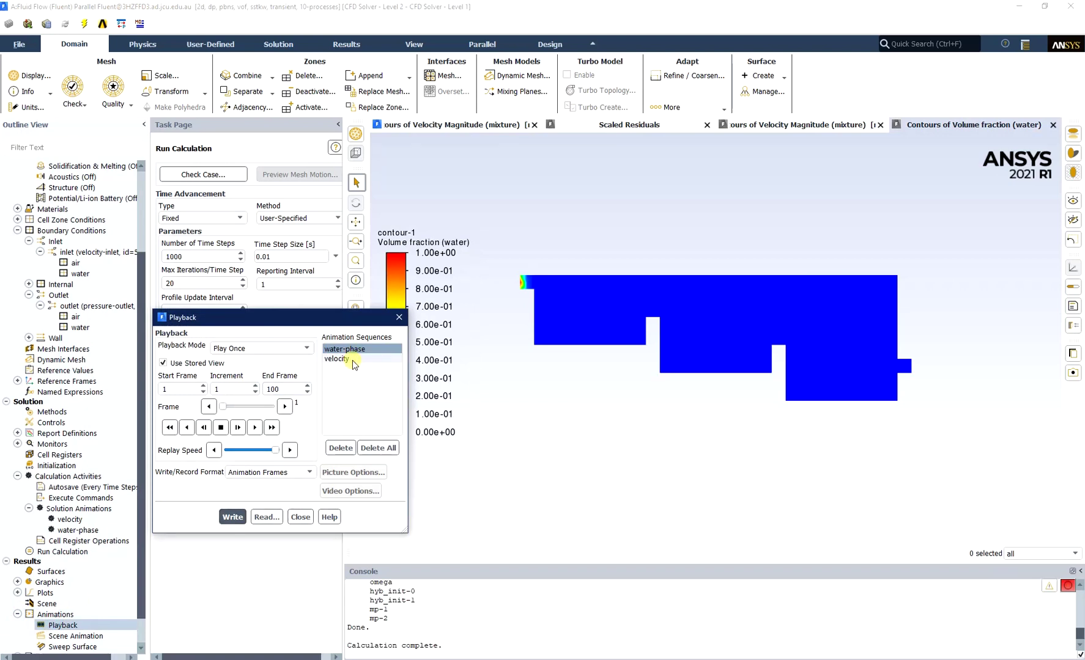
left_click_drag(223, 406, 285, 407)
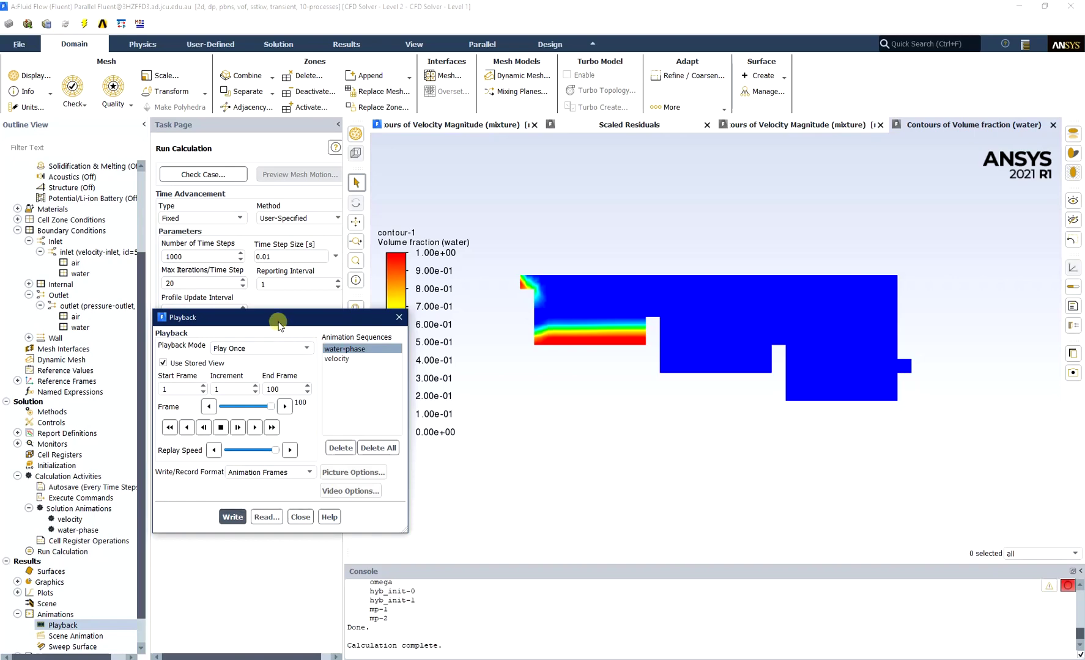
Return the water-phase animation to frame 1, play it forward and stop it at frame 70
left_click_drag(283, 318, 303, 167)
left_click(257, 278)
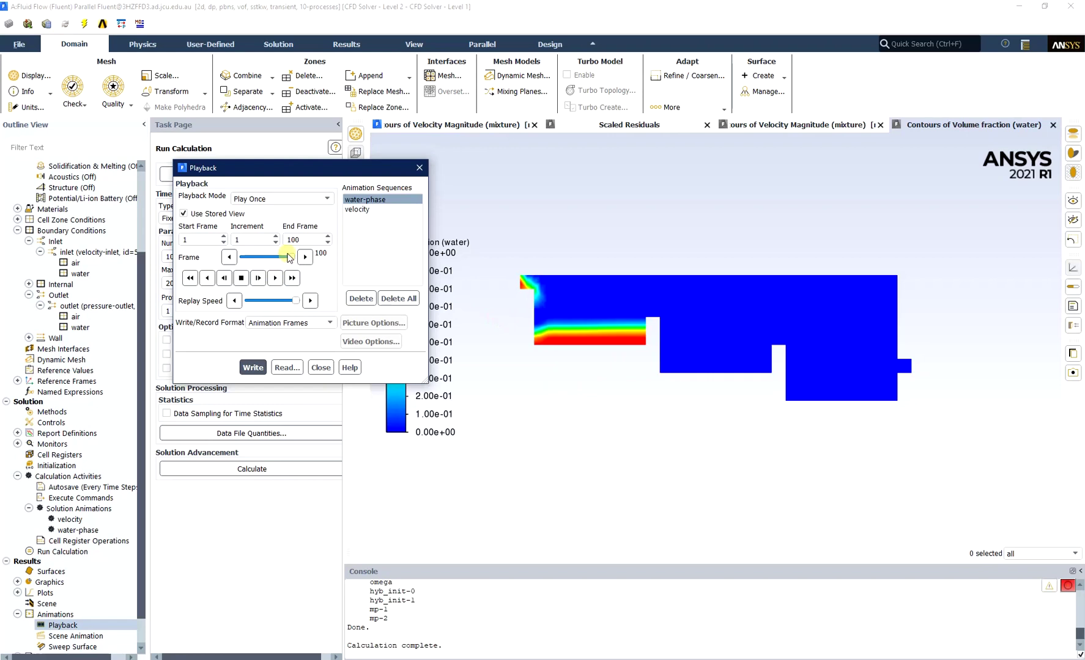
left_click_drag(290, 257, 242, 258)
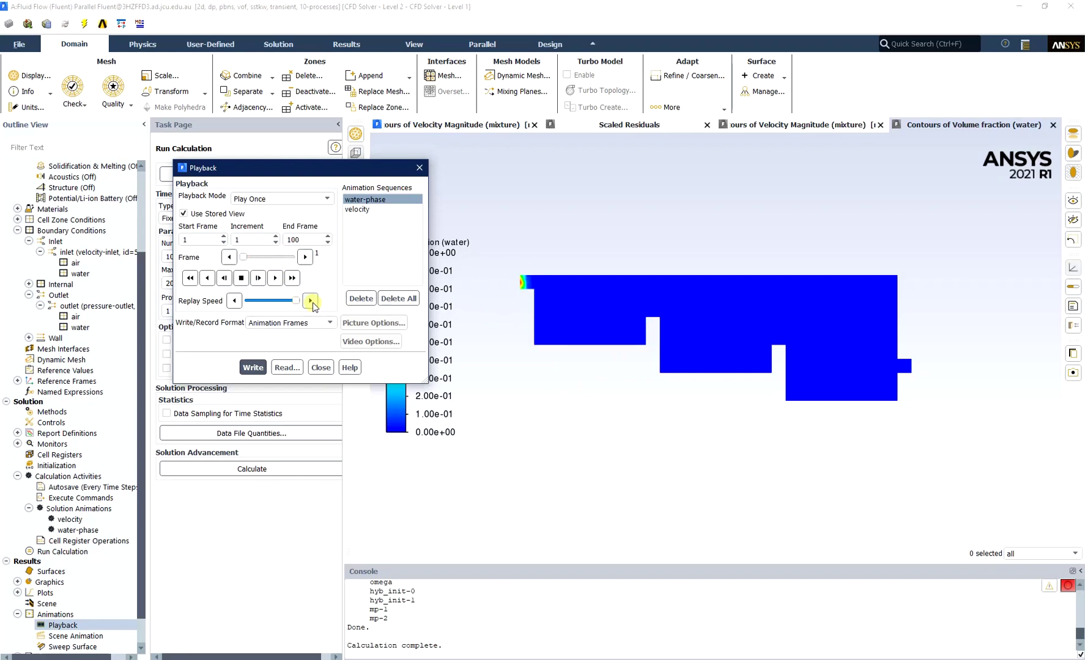
left_click(275, 278)
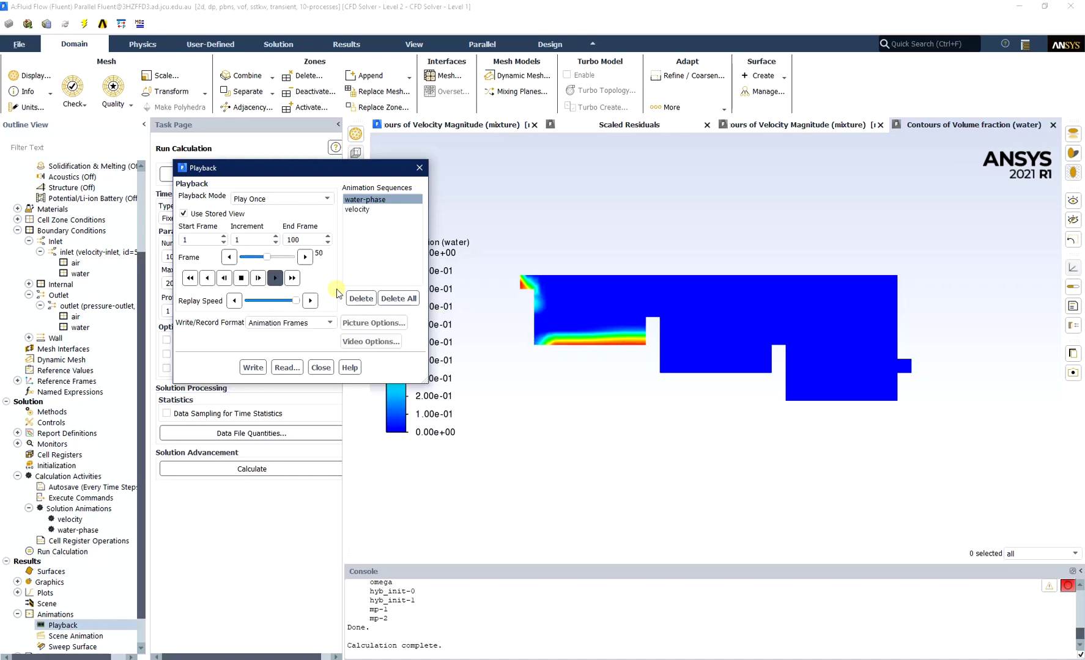
left_click(241, 278)
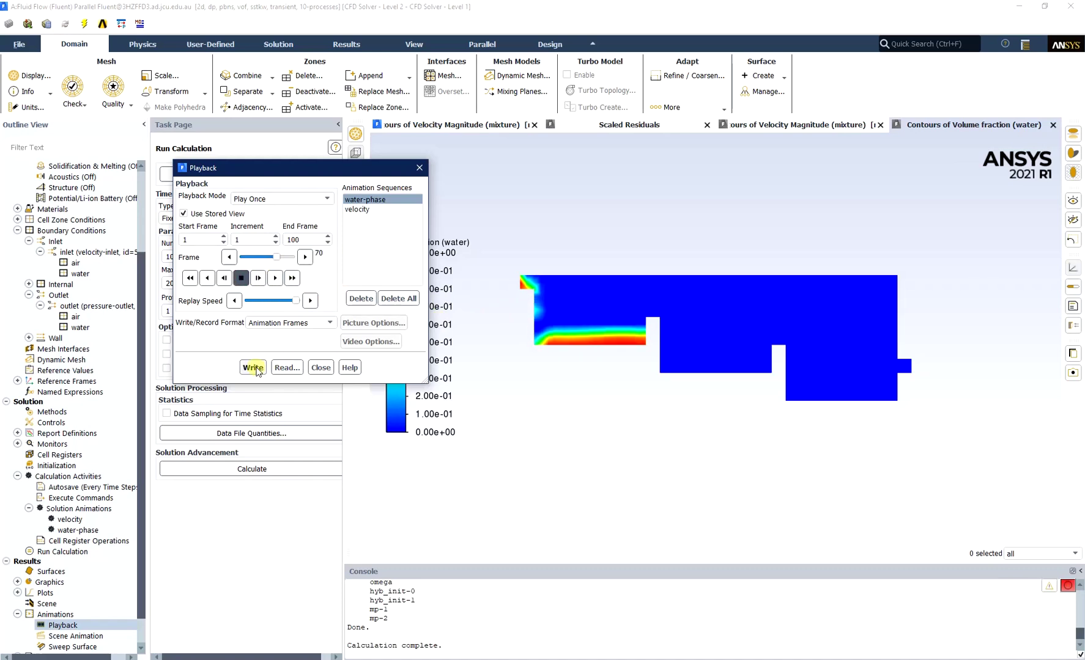
Set the write format to Video File and write out the water-phase animation
left_click(267, 322)
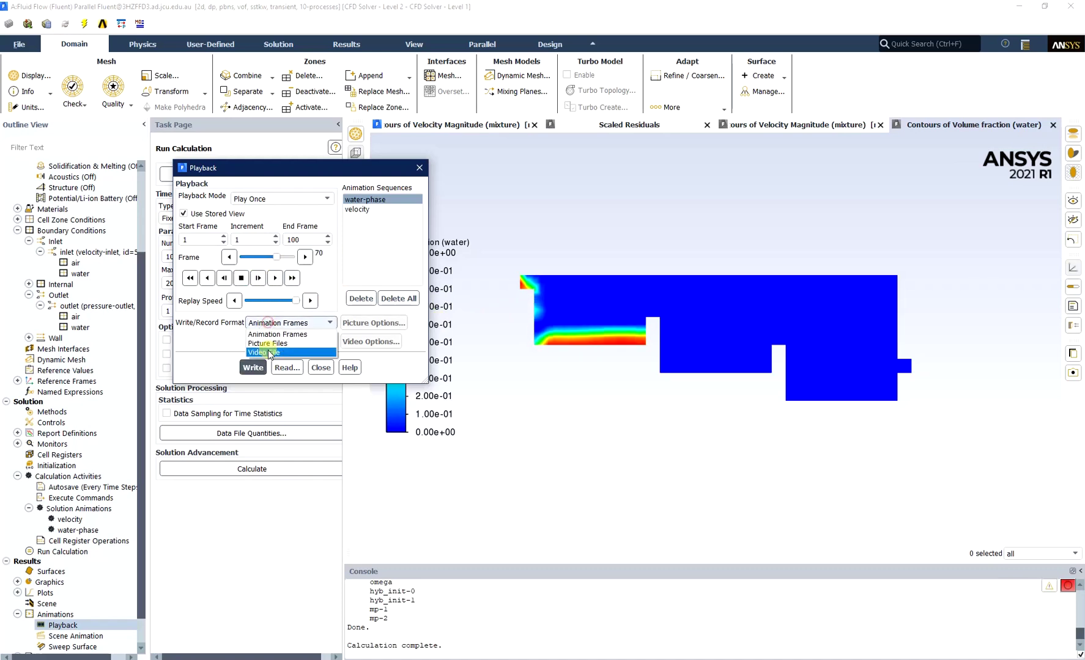
left_click(273, 353)
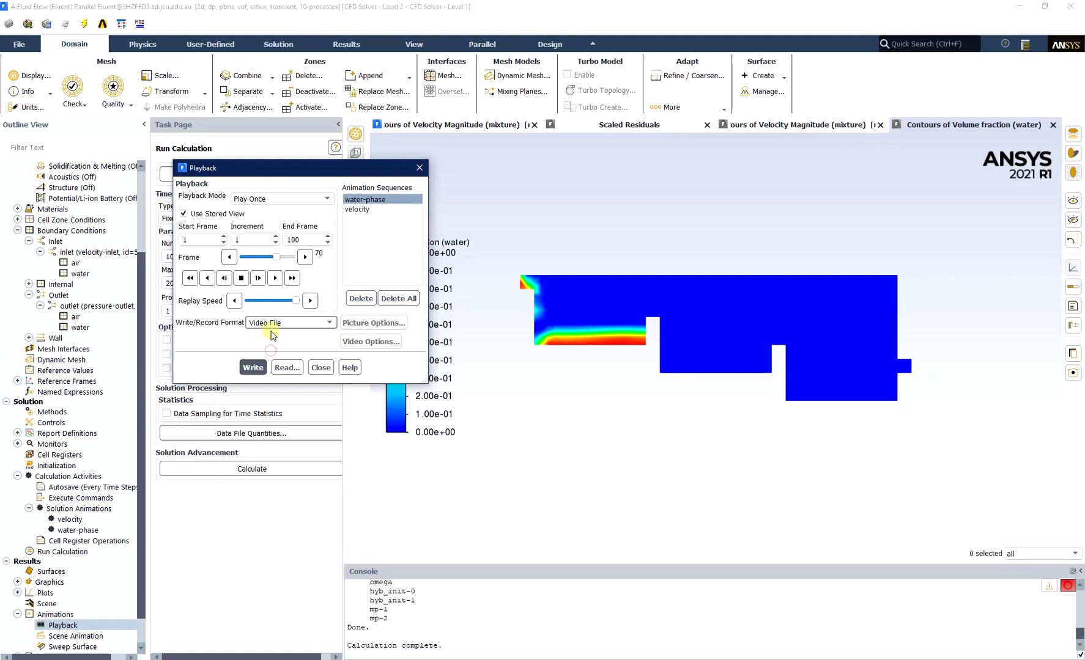
left_click(252, 367)
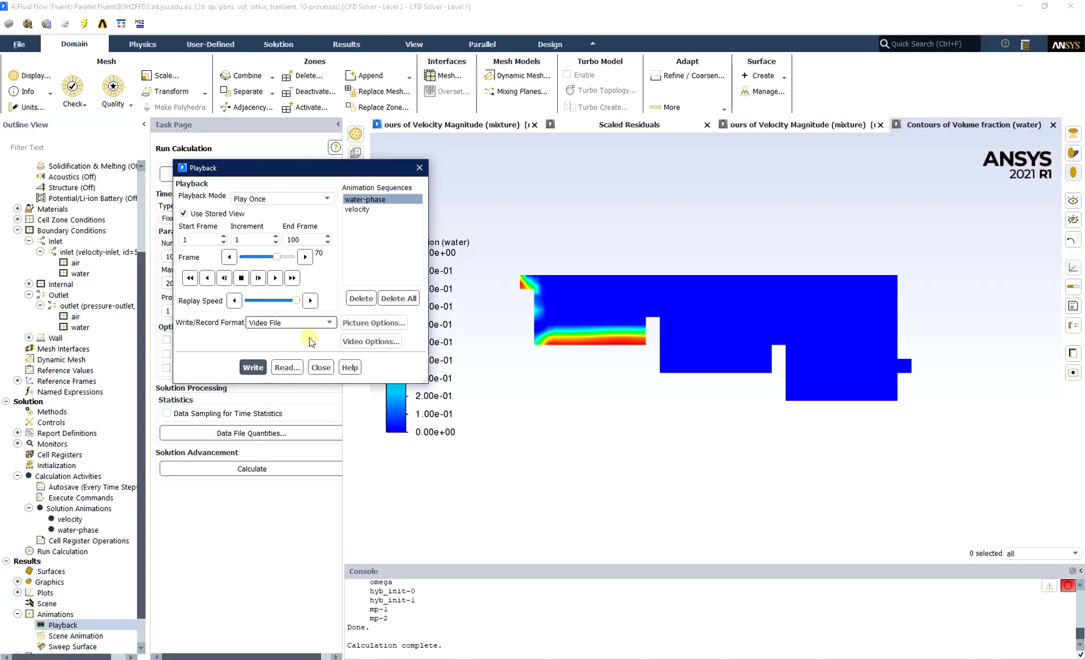